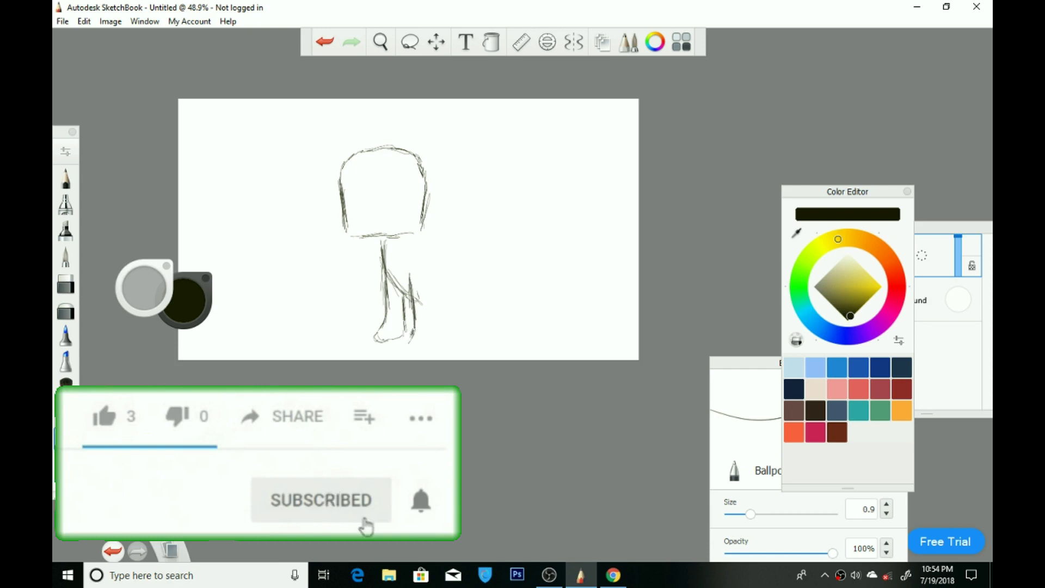
# Sketch the dog's second front leg, belly, hind leg, rounded back and two pointed ears with the ballpoint pen
pyautogui.moveTo(436, 305)
pyautogui.mouseDown()
pyautogui.moveTo(473, 301)
pyautogui.moveTo(467, 320)
pyautogui.moveTo(469, 342)
pyautogui.mouseUp()
pyautogui.moveTo(469, 343)
pyautogui.mouseDown()
pyautogui.moveTo(493, 342)
pyautogui.moveTo(508, 308)
pyautogui.mouseUp()
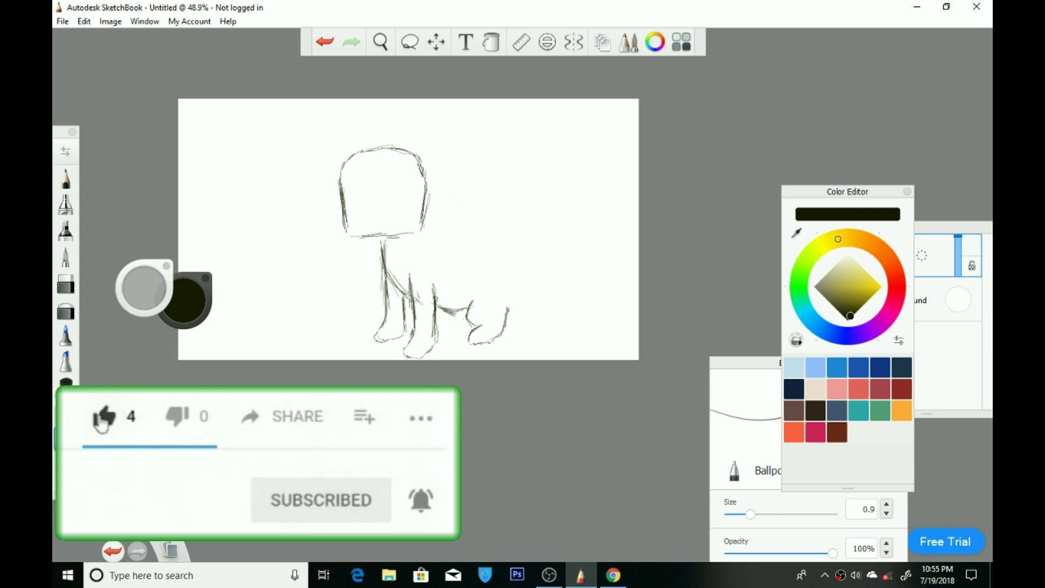
pyautogui.moveTo(435, 213)
pyautogui.mouseDown()
pyautogui.moveTo(501, 263)
pyautogui.moveTo(505, 315)
pyautogui.mouseUp()
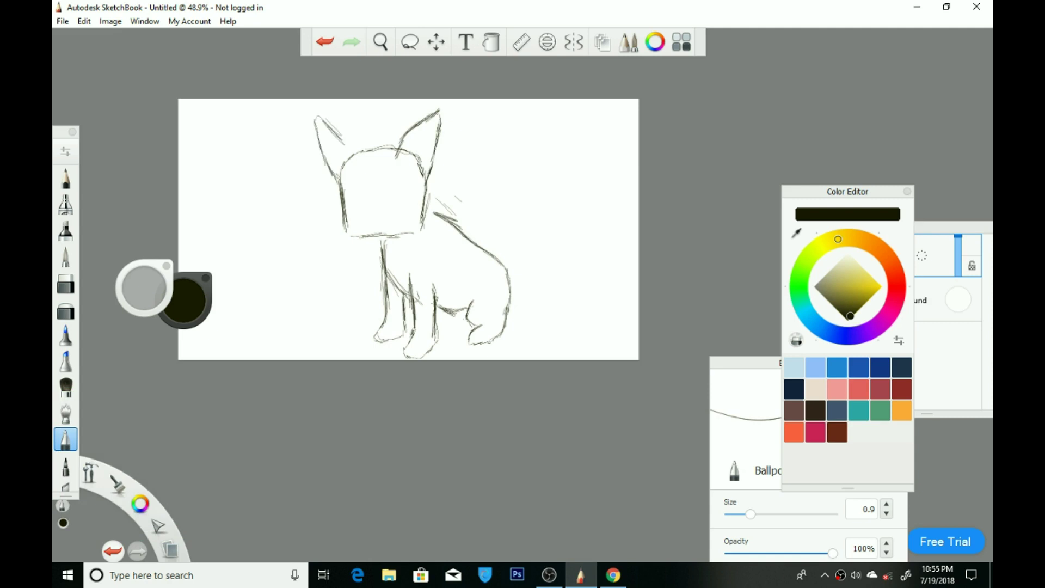
pyautogui.hotkey('ctrl', 'z')
pyautogui.click(336, 177)
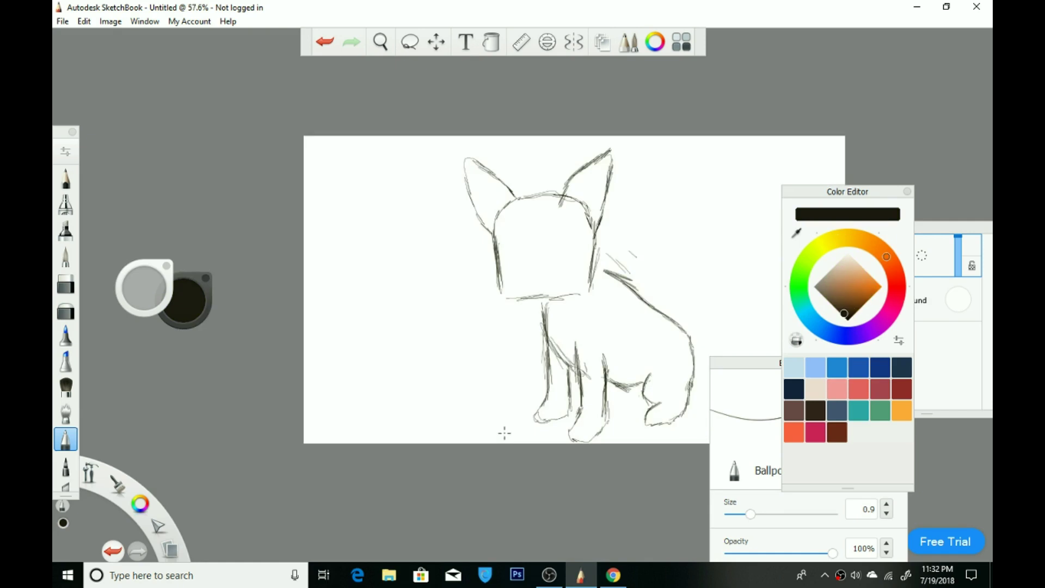
# Add a new layer above the sketch and draw jagged fur tufts on both cheeks and the lower jaw corners
pyautogui.hotkey('ctrl', 'shift', 'n')
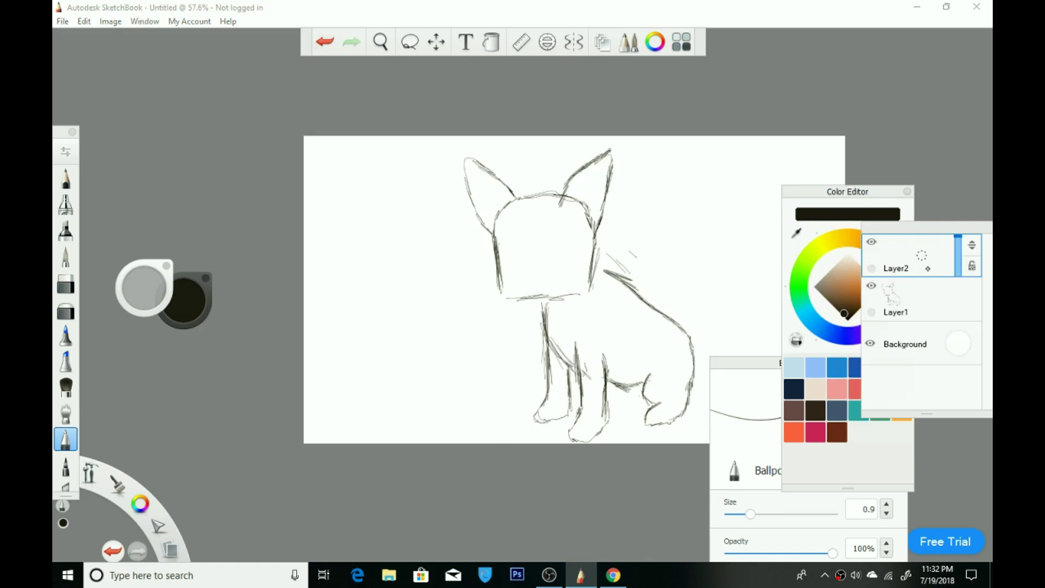
pyautogui.scroll(5, 503, 216)
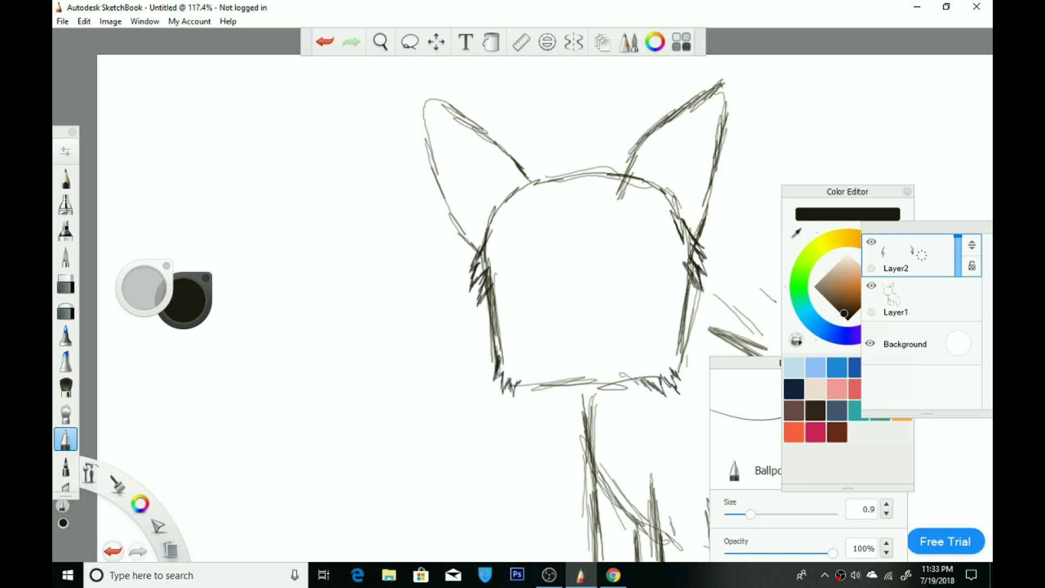
pyautogui.hotkey('ctrl', 'z')
# Draw a round nose, two small oval eyes and a short mouth line on the dog's face
pyautogui.moveTo(566, 321); pyautogui.dragTo(564, 327)
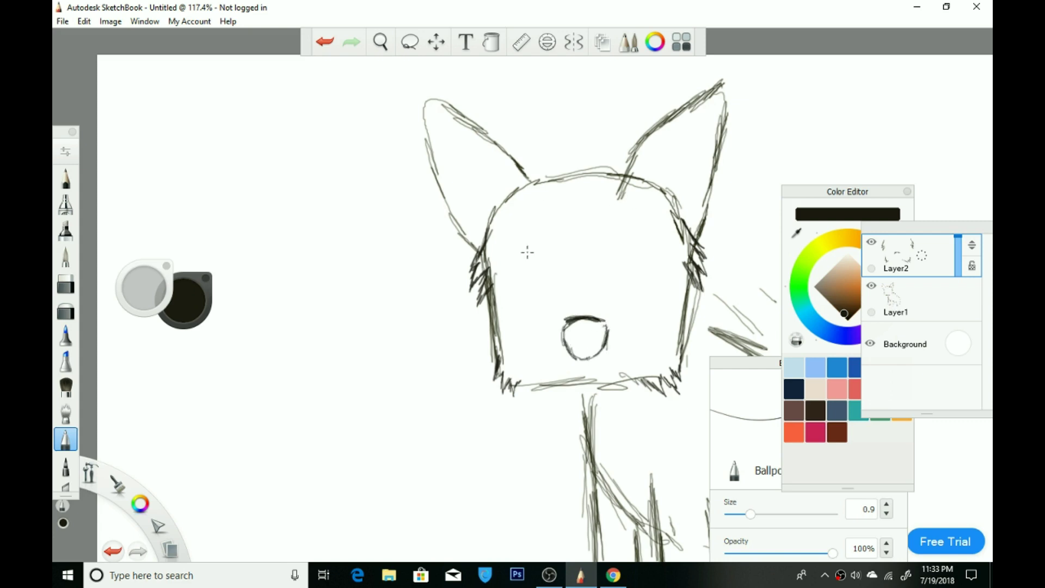
pyautogui.moveTo(621, 253); pyautogui.dragTo(620, 254)
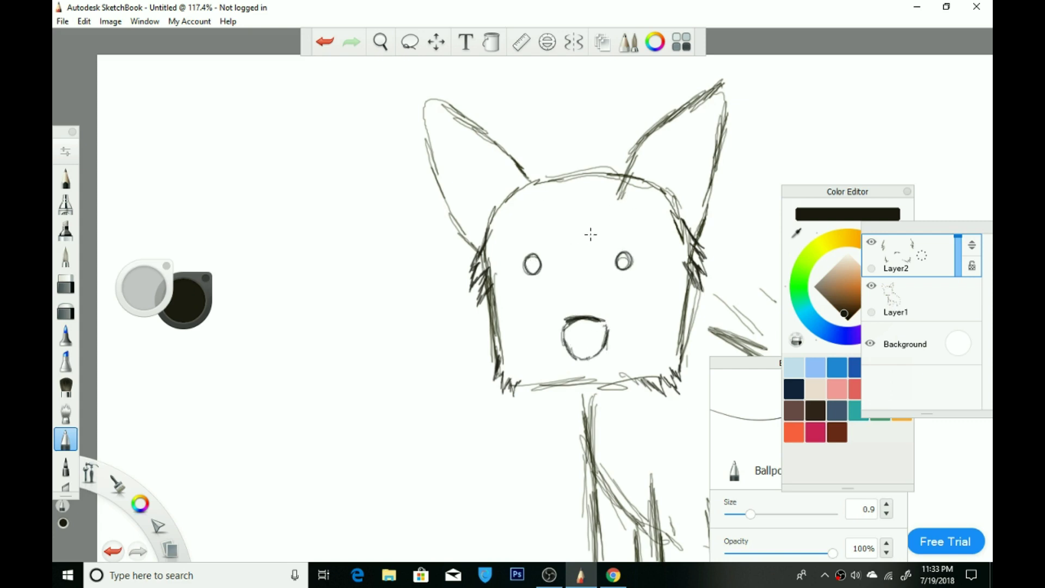
pyautogui.scroll(3, 655, 323)
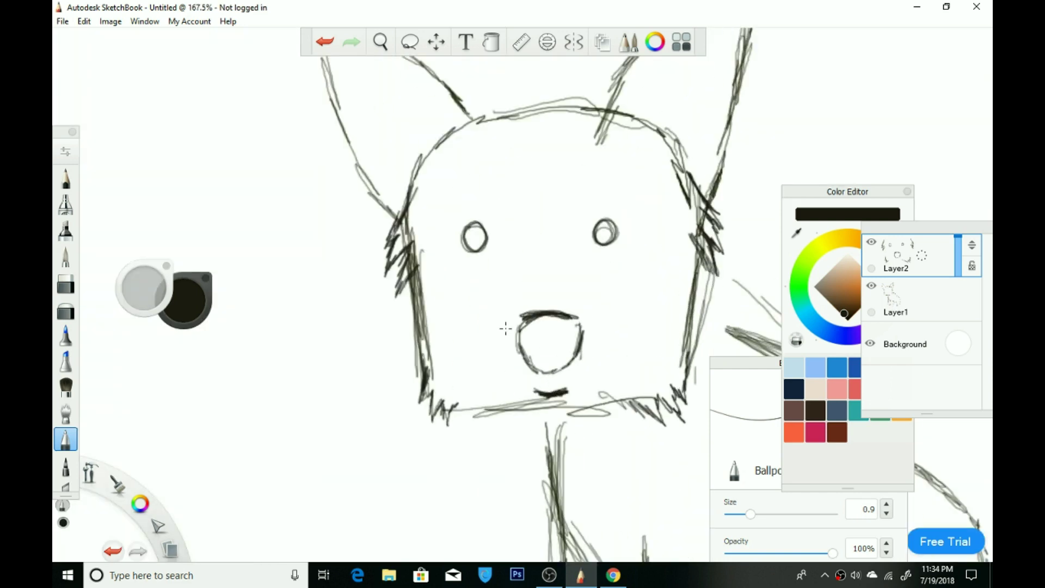
pyautogui.moveTo(600, 358); pyautogui.dragTo(646, 376)
pyautogui.hotkey('ctrl', 'z')
# Bring in the image with four colour swatches as its own layer and place it beside the dog
pyautogui.scroll(-5, 681, 378)
pyautogui.scroll(3, 681, 378)
pyautogui.click(63, 21)
pyautogui.hotkey('ctrl', 'v')
pyautogui.scroll(3, 381, 272)
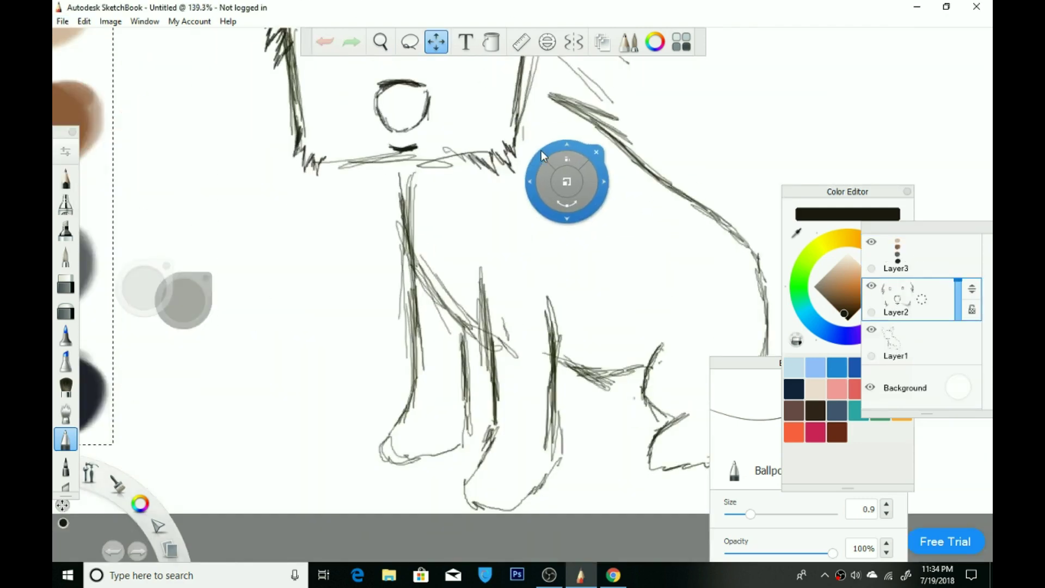
pyautogui.moveTo(542, 156)
pyautogui.mouseDown()
pyautogui.moveTo(653, 143)
pyautogui.moveTo(93, 178)
pyautogui.mouseUp()
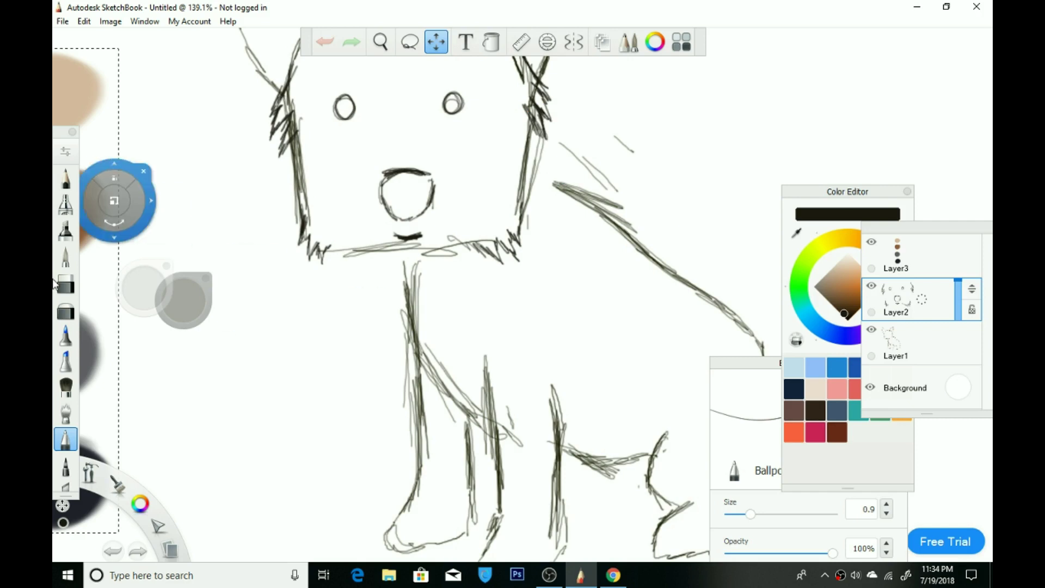
# Erase the squared lower corners of the dog's jaw on the face and body sketch layers
pyautogui.click(65, 283)
pyautogui.click(914, 343)
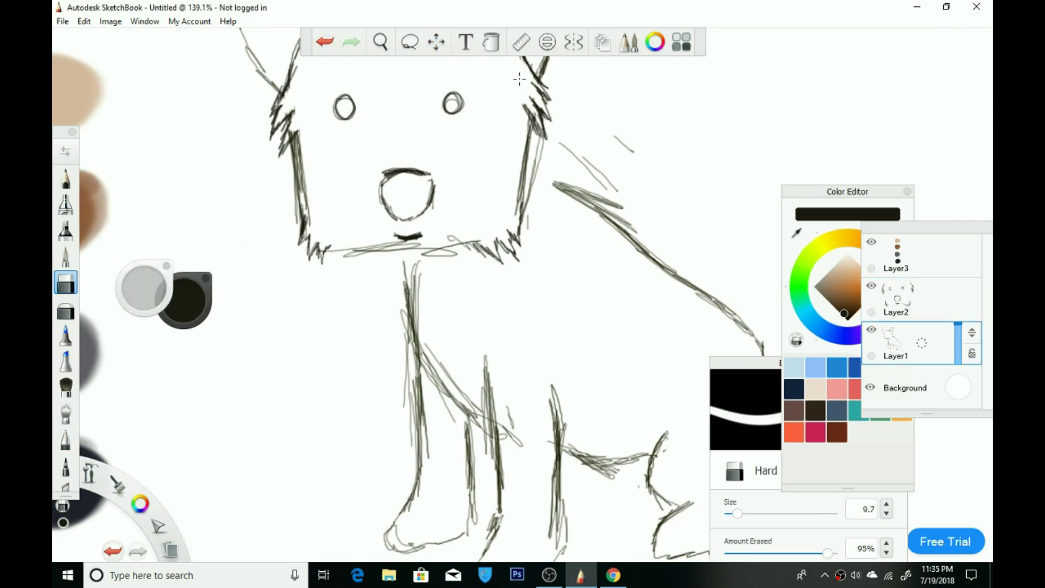
pyautogui.moveTo(311, 231)
pyautogui.mouseDown()
pyautogui.moveTo(349, 253)
pyautogui.moveTo(522, 207)
pyautogui.moveTo(286, 195)
pyautogui.moveTo(351, 248)
pyautogui.mouseUp()
pyautogui.click(914, 299)
pyautogui.click(915, 343)
# Try redrawing both lower jaw corners with jagged fur strokes on Layer1, and erase the strokes again
pyautogui.click(65, 439)
pyautogui.moveTo(457, 239)
pyautogui.mouseDown()
pyautogui.moveTo(514, 196)
pyautogui.moveTo(454, 237)
pyautogui.moveTo(511, 215)
pyautogui.mouseUp()
pyautogui.moveTo(313, 201)
pyautogui.mouseDown()
pyautogui.moveTo(326, 248)
pyautogui.moveTo(351, 238)
pyautogui.mouseUp()
pyautogui.click(65, 282)
pyautogui.moveTo(455, 243)
pyautogui.mouseDown()
pyautogui.moveTo(502, 213)
pyautogui.moveTo(495, 239)
pyautogui.mouseUp()
pyautogui.press('e')
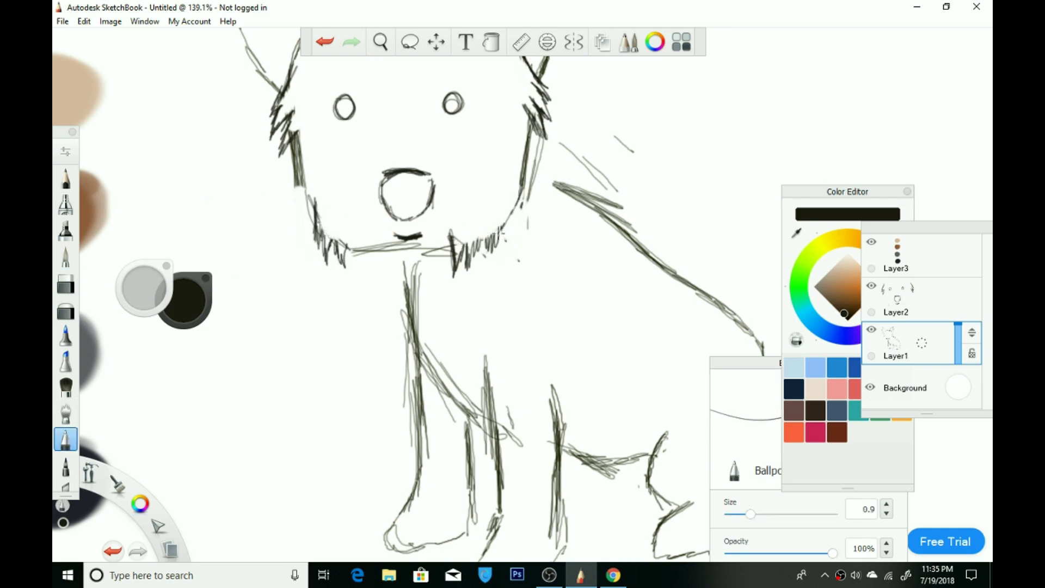
pyautogui.moveTo(308, 175)
pyautogui.mouseDown()
pyautogui.moveTo(304, 226)
pyautogui.moveTo(348, 266)
pyautogui.mouseUp()
pyautogui.press('e')
pyautogui.moveTo(452, 234)
pyautogui.mouseDown()
pyautogui.moveTo(474, 256)
pyautogui.moveTo(504, 226)
pyautogui.mouseUp()
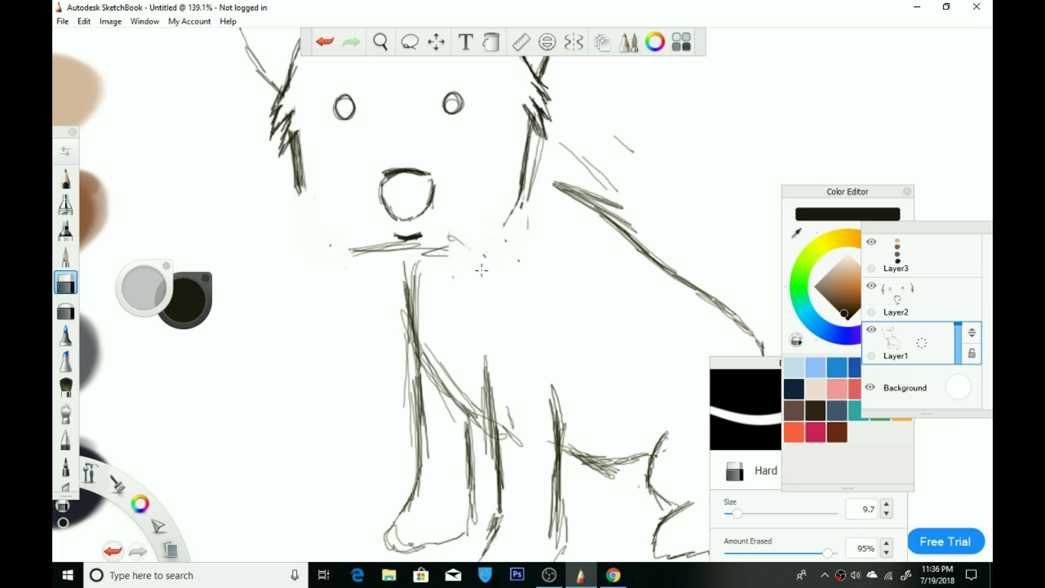
# Redraw both lower jaw corners on Layer1 as smooth rounded curves with the ballpoint pen
pyautogui.click(65, 439)
pyautogui.moveTo(299, 176)
pyautogui.mouseDown()
pyautogui.moveTo(316, 229)
pyautogui.moveTo(370, 250)
pyautogui.mouseUp()
pyautogui.moveTo(452, 239)
pyautogui.mouseDown()
pyautogui.moveTo(512, 223)
pyautogui.moveTo(521, 199)
pyautogui.moveTo(509, 220)
pyautogui.mouseUp()
pyautogui.hotkey('ctrl', 'z')
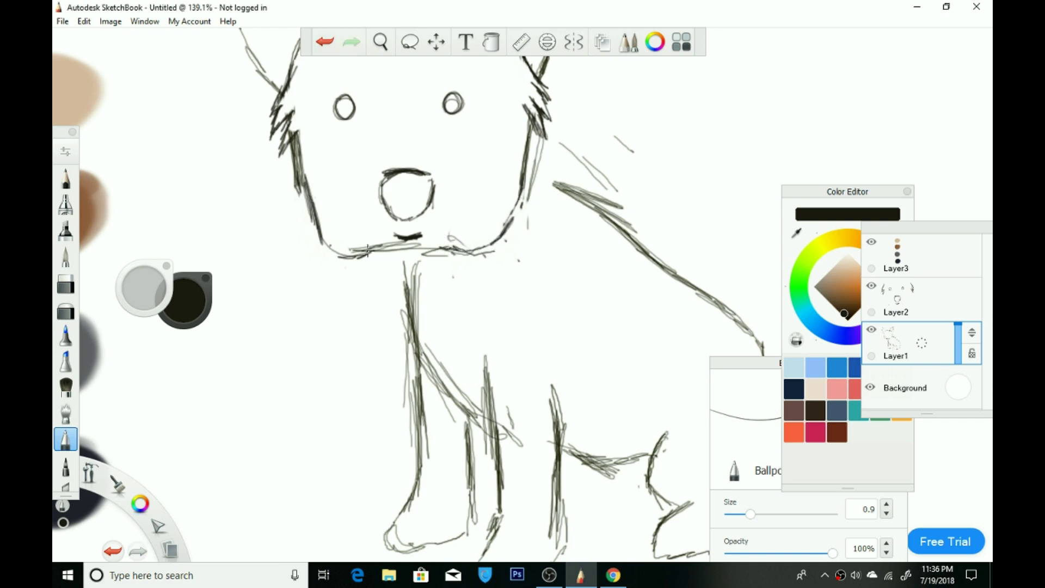
# Merge the face and body sketch layers into a single Layer1 and connect the back and chest lines to the head
pyautogui.scroll(-5, 363, 185)
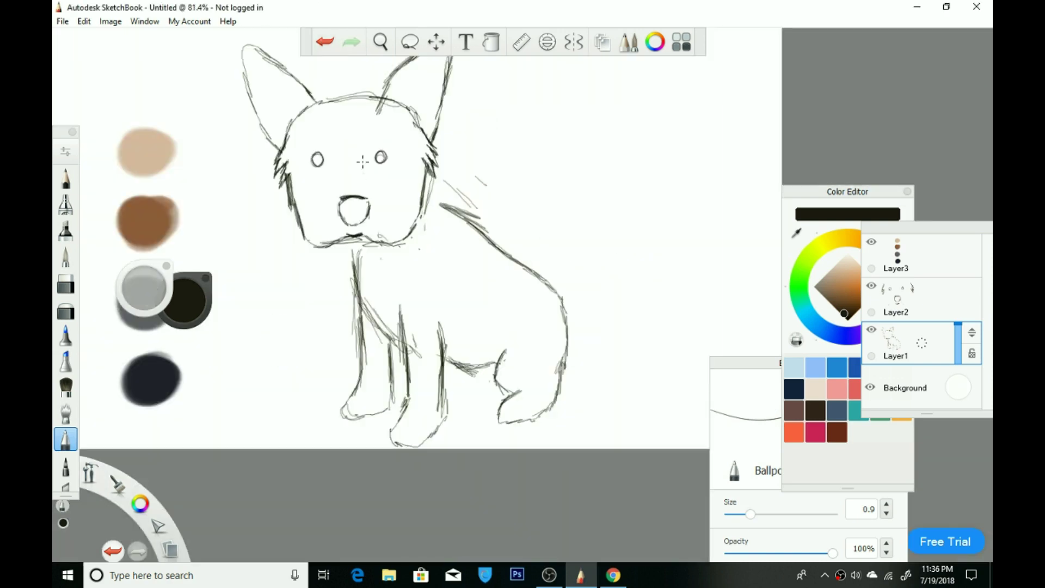
pyautogui.click(921, 299)
pyautogui.click(902, 337)
pyautogui.click(921, 300)
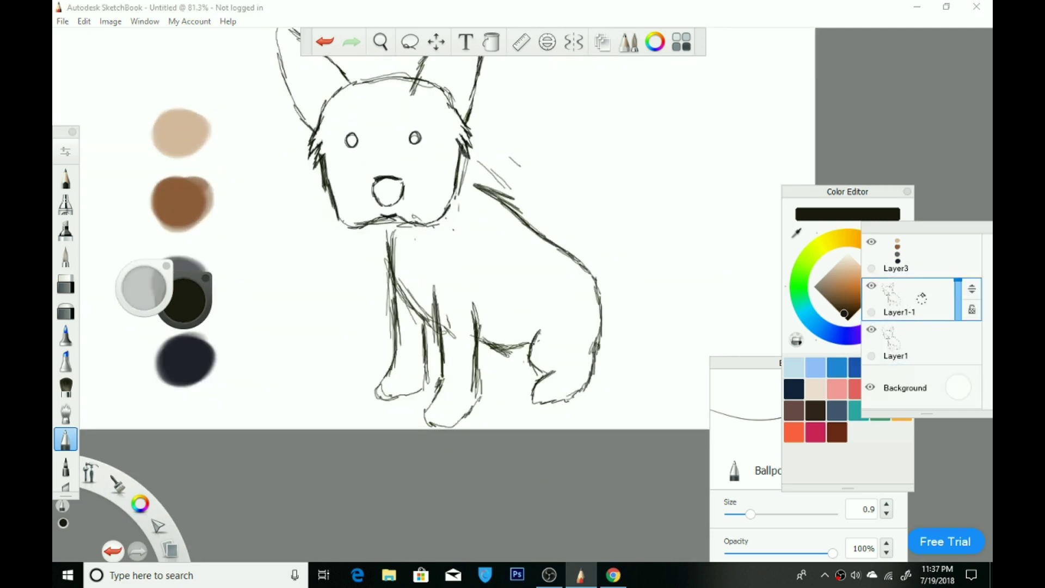
pyautogui.click(887, 289)
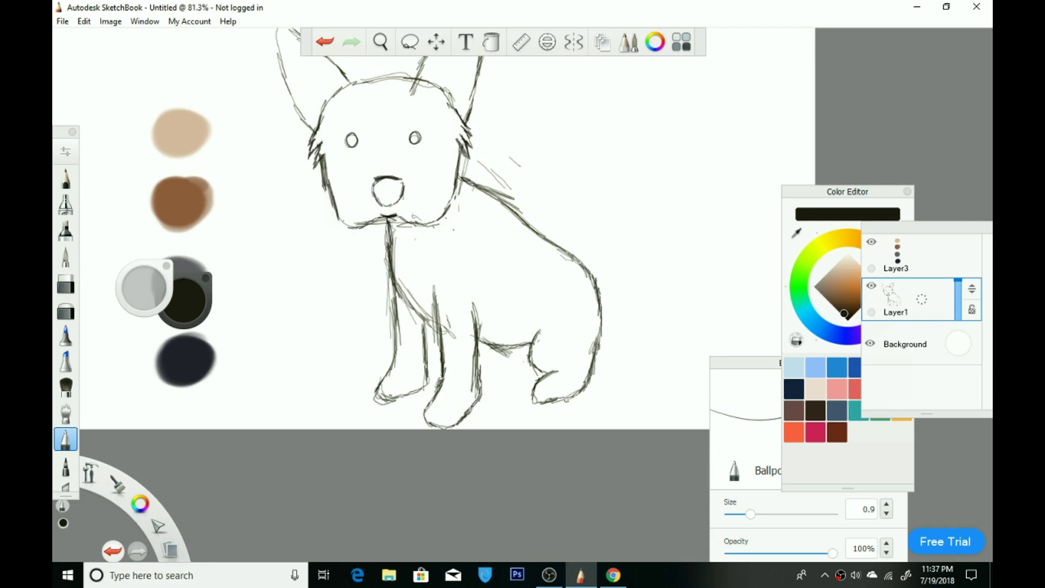
pyautogui.hotkey('ctrl', 'z')
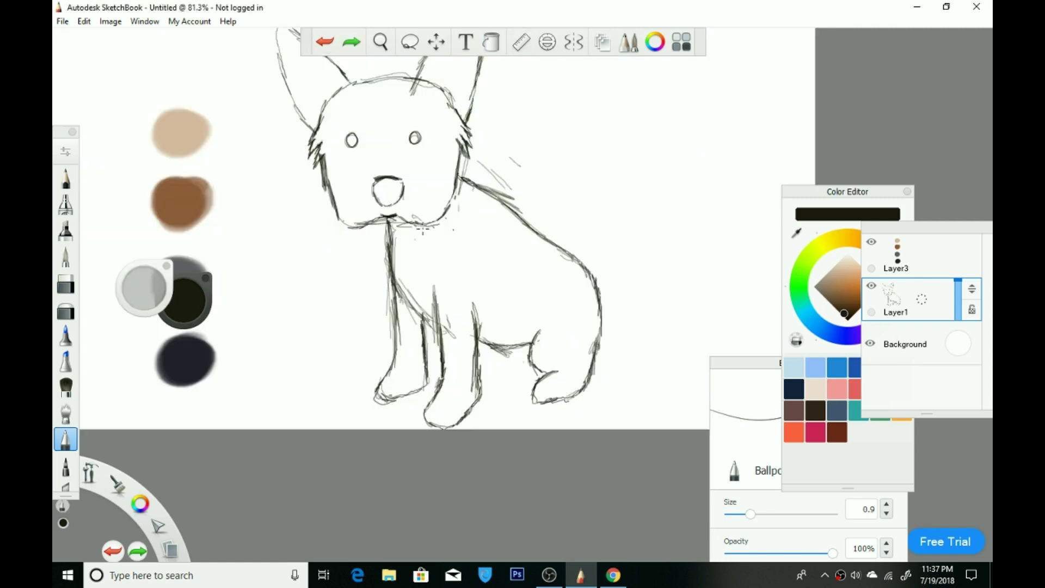
# Change the Background layer's colour to medium grey
pyautogui.click(492, 42)
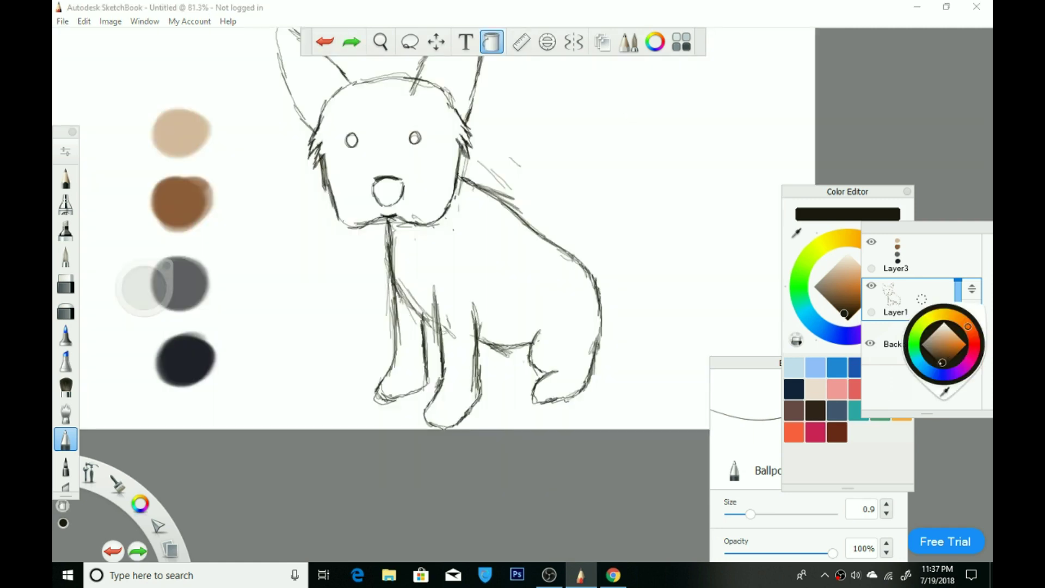
pyautogui.click(497, 93)
pyautogui.moveTo(944, 344); pyautogui.dragTo(928, 351)
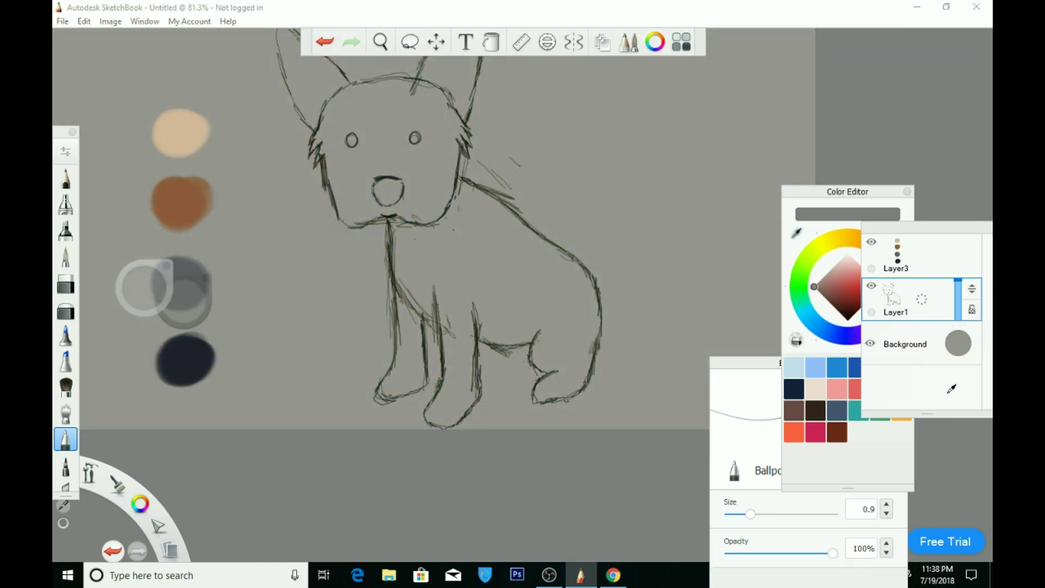
pyautogui.hotkey('ctrl', 'z')
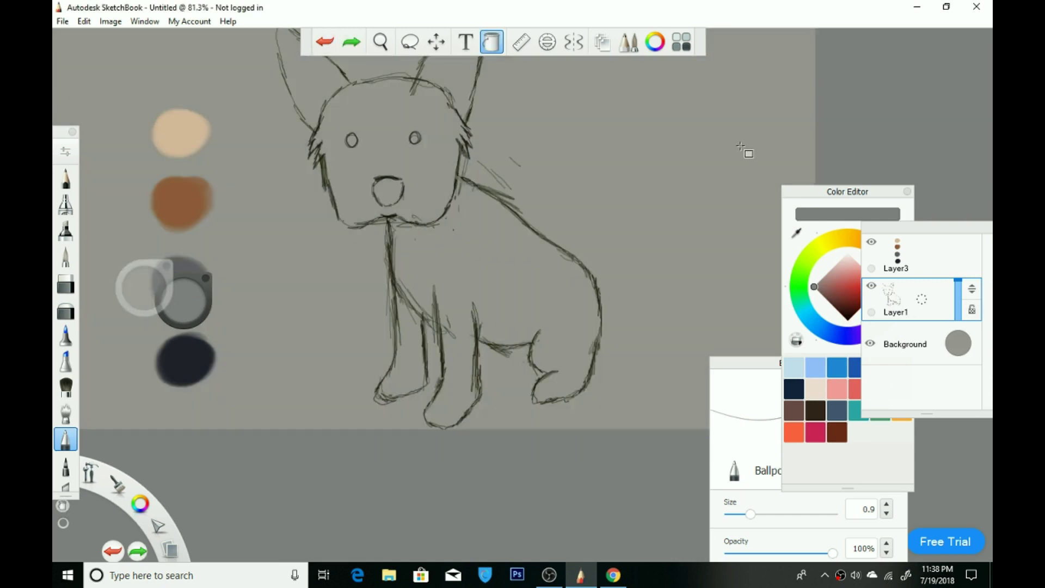
# Set the drawing colour to black and darken the dog's outline, especially around the hind leg and paw
pyautogui.click(853, 198)
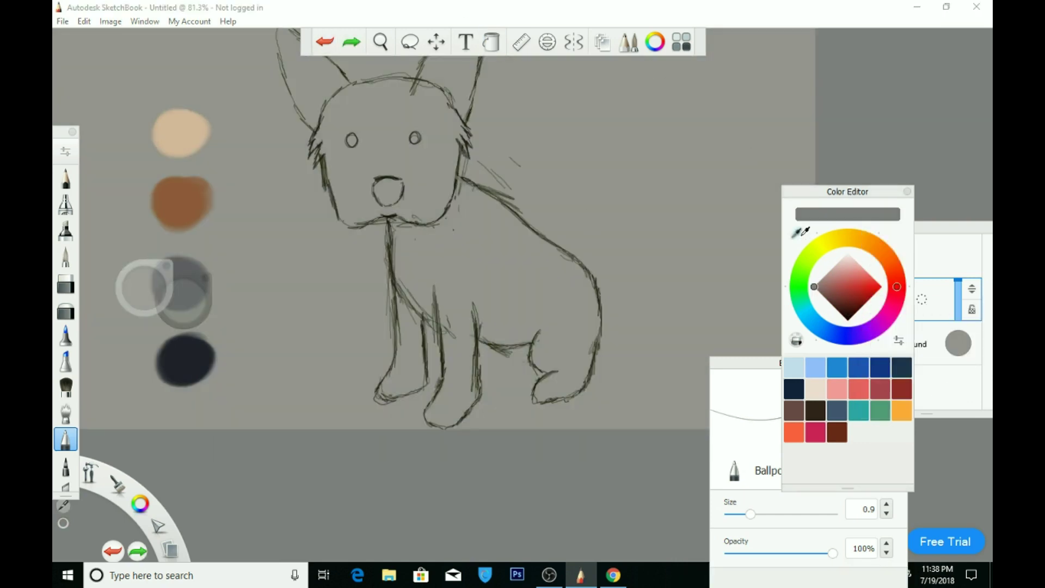
pyautogui.press('Escape')
pyautogui.moveTo(391, 284); pyautogui.dragTo(393, 290)
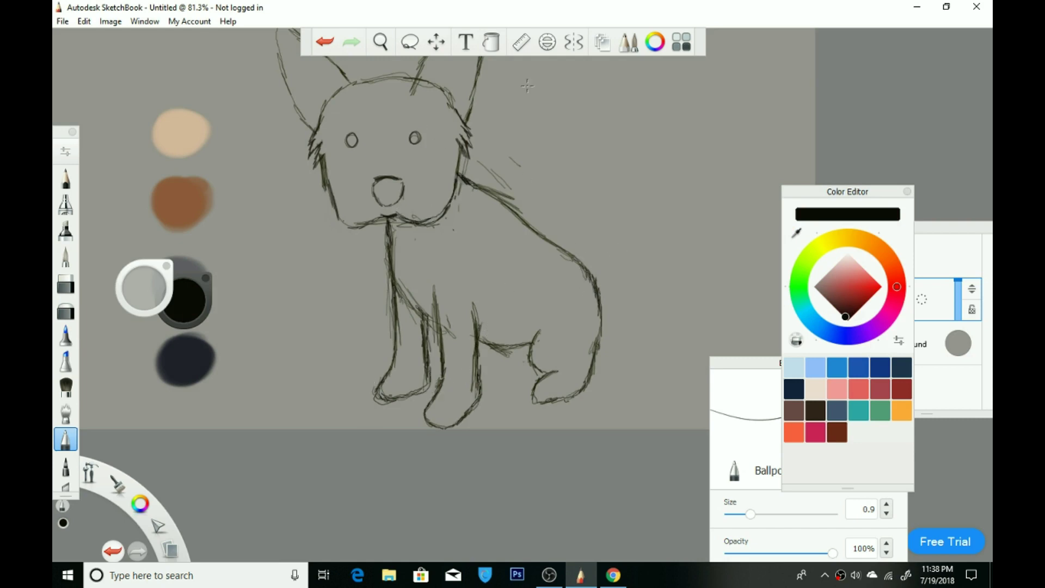
pyautogui.hotkey('ctrl', 'z')
pyautogui.scroll(7, 615, 301)
pyautogui.moveTo(596, 334)
pyautogui.mouseDown()
pyautogui.moveTo(552, 443)
pyautogui.moveTo(423, 514)
pyautogui.moveTo(398, 539)
pyautogui.moveTo(374, 542)
pyautogui.moveTo(384, 426)
pyautogui.moveTo(343, 315)
pyautogui.moveTo(384, 416)
pyautogui.moveTo(286, 296)
pyautogui.mouseUp()
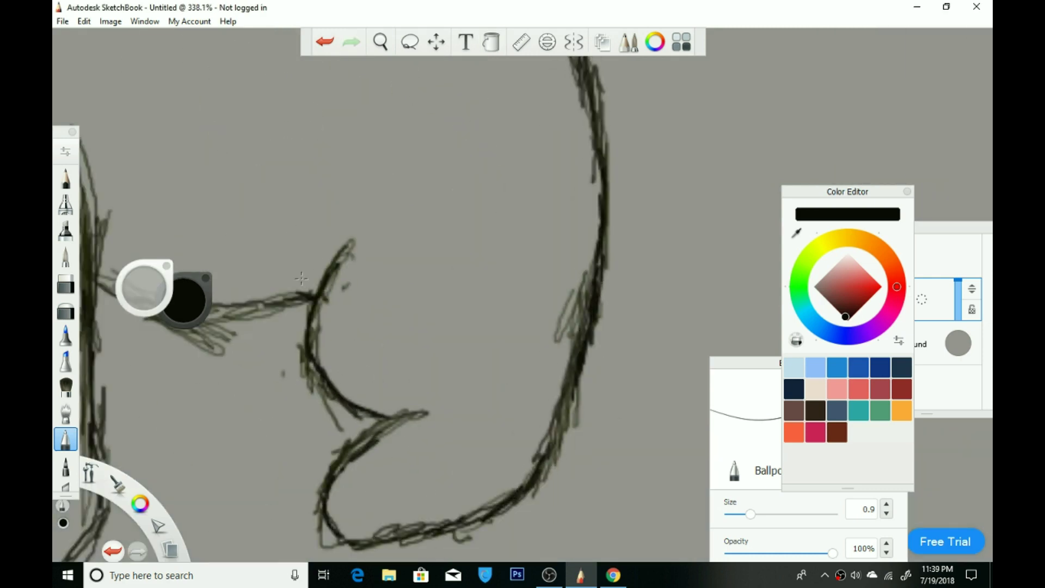
pyautogui.hotkey('ctrl', 'z')
# Try dividing the dog's torso with a curved line from belly to back and testing a black fill
pyautogui.scroll(-2, 469, 162)
pyautogui.moveTo(324, 231)
pyautogui.mouseDown()
pyautogui.moveTo(348, 172)
pyautogui.moveTo(387, 121)
pyautogui.mouseUp()
pyautogui.scroll(-5, 349, 130)
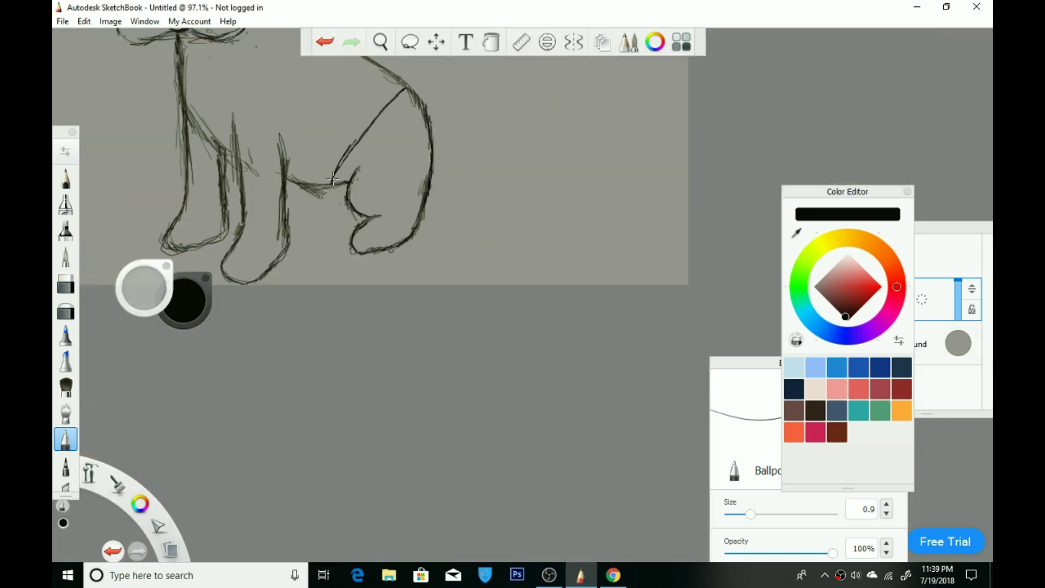
pyautogui.hotkey('ctrl', 'z')
pyautogui.moveTo(321, 68); pyautogui.dragTo(277, 130)
pyautogui.scroll(-5, 277, 130)
pyautogui.scroll(7, 388, 163)
pyautogui.hotkey('ctrl', 'z')
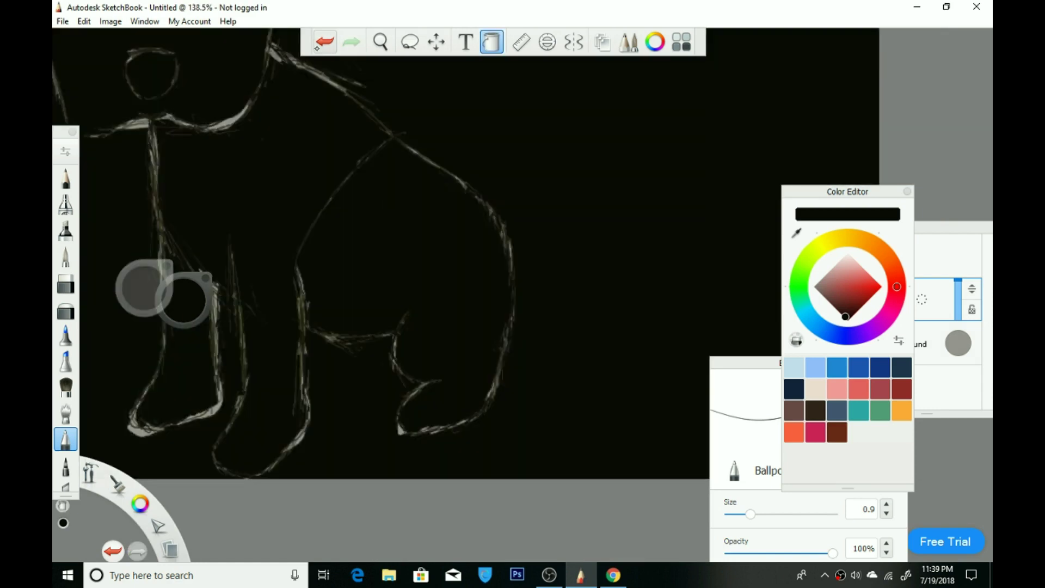
pyautogui.hotkey('ctrl', 'z')
# Close the top of the nearer front leg with a curve and darken the belly, chest and back outlines
pyautogui.moveTo(303, 324); pyautogui.dragTo(338, 336)
pyautogui.moveTo(297, 261); pyautogui.dragTo(228, 241)
pyautogui.click(492, 42)
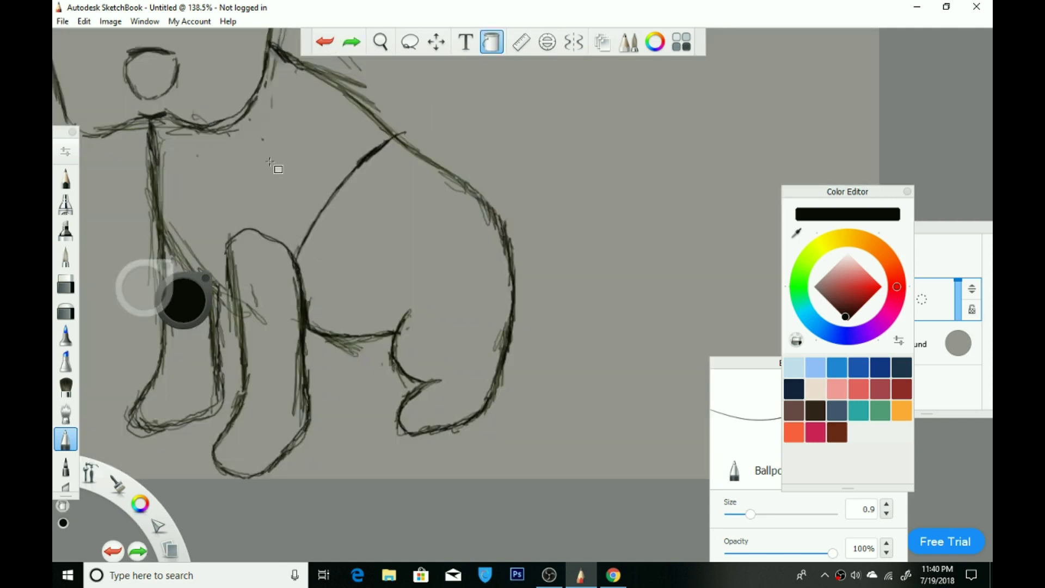
pyautogui.moveTo(202, 275)
pyautogui.mouseDown()
pyautogui.moveTo(231, 308)
pyautogui.moveTo(157, 163)
pyautogui.moveTo(240, 117)
pyautogui.moveTo(305, 60)
pyautogui.mouseUp()
pyautogui.moveTo(344, 93)
pyautogui.mouseDown()
pyautogui.moveTo(393, 142)
pyautogui.moveTo(467, 180)
pyautogui.mouseUp()
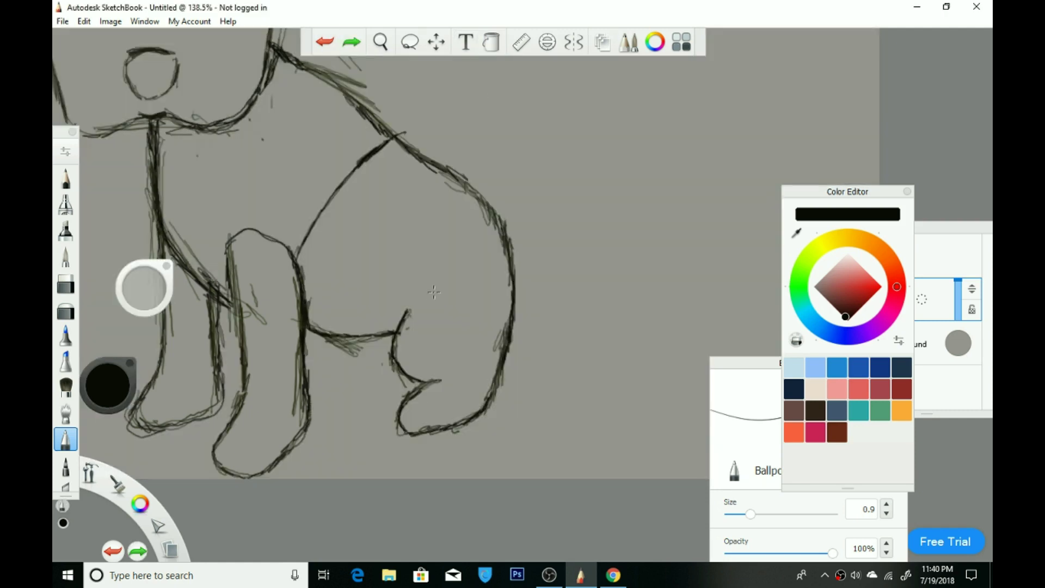
# Try splitting the rear of the body with curved lines and filling the enclosed sections with black
pyautogui.moveTo(406, 313); pyautogui.dragTo(493, 215)
pyautogui.press('f')
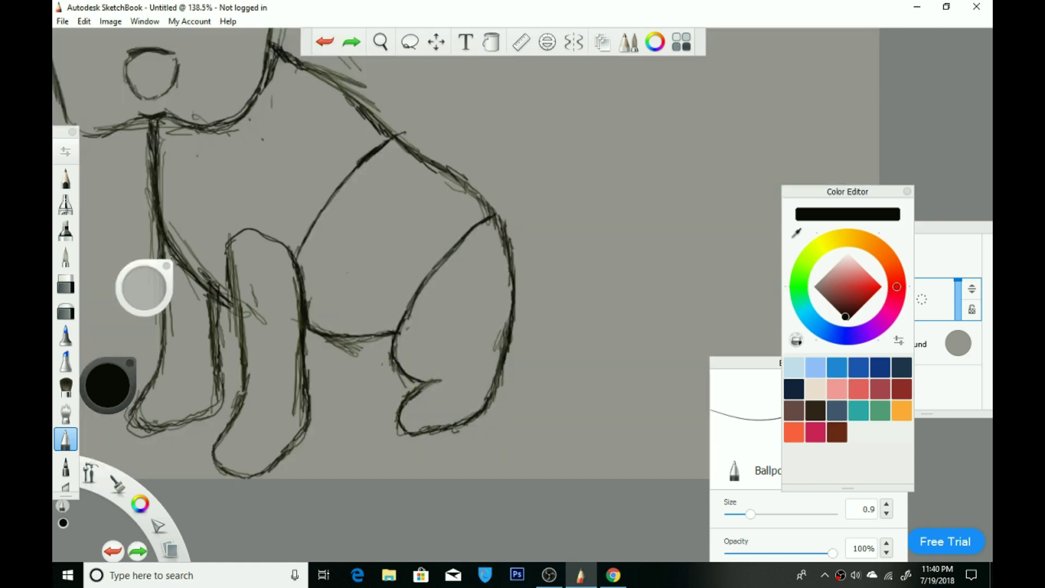
pyautogui.moveTo(350, 331); pyautogui.dragTo(442, 184)
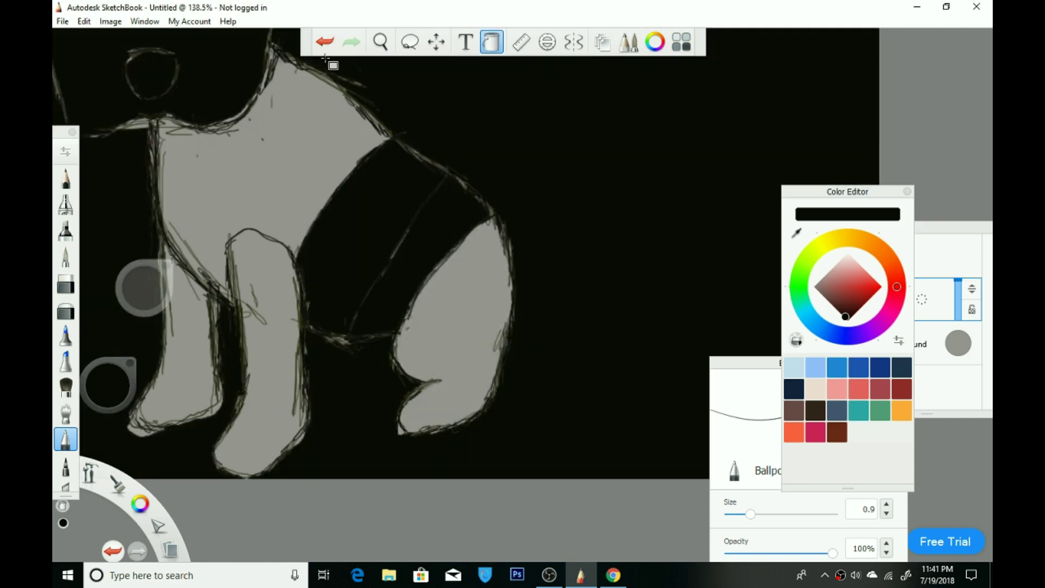
pyautogui.hotkey('ctrl', 'z')
pyautogui.moveTo(349, 334)
pyautogui.mouseDown()
pyautogui.moveTo(394, 247)
pyautogui.moveTo(457, 172)
pyautogui.mouseUp()
pyautogui.click(436, 227)
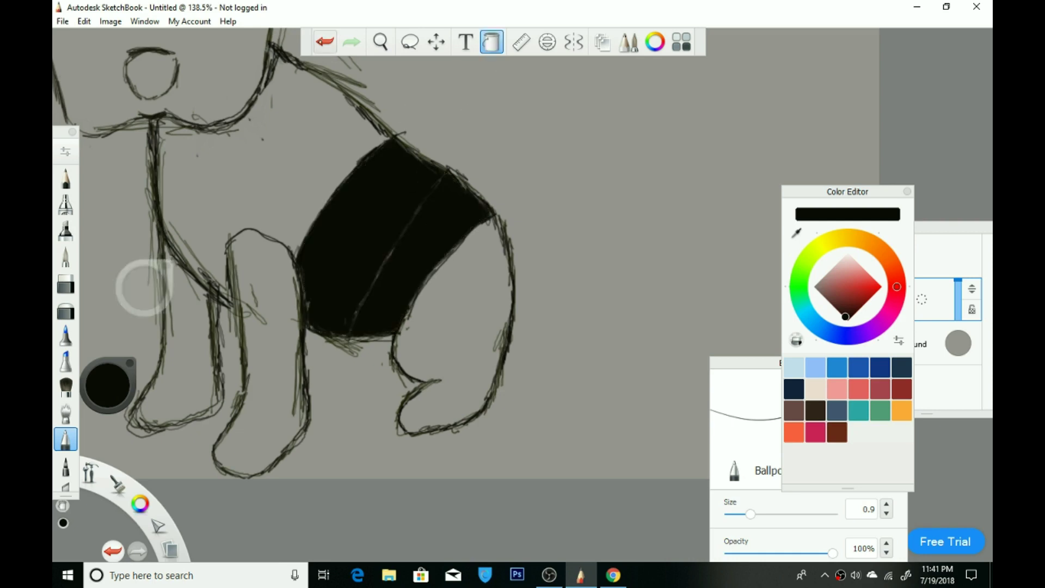
pyautogui.hotkey('ctrl', 'z')
# Erase the dividing lines across the torso and thigh and the curve closing the top of the front leg
pyautogui.press('e')
pyautogui.moveTo(359, 305); pyautogui.dragTo(449, 175)
pyautogui.moveTo(299, 253)
pyautogui.mouseDown()
pyautogui.moveTo(352, 173)
pyautogui.moveTo(400, 136)
pyautogui.mouseUp()
pyautogui.moveTo(246, 239); pyautogui.dragTo(285, 246)
pyautogui.moveTo(400, 329)
pyautogui.mouseDown()
pyautogui.moveTo(416, 294)
pyautogui.moveTo(479, 229)
pyautogui.mouseUp()
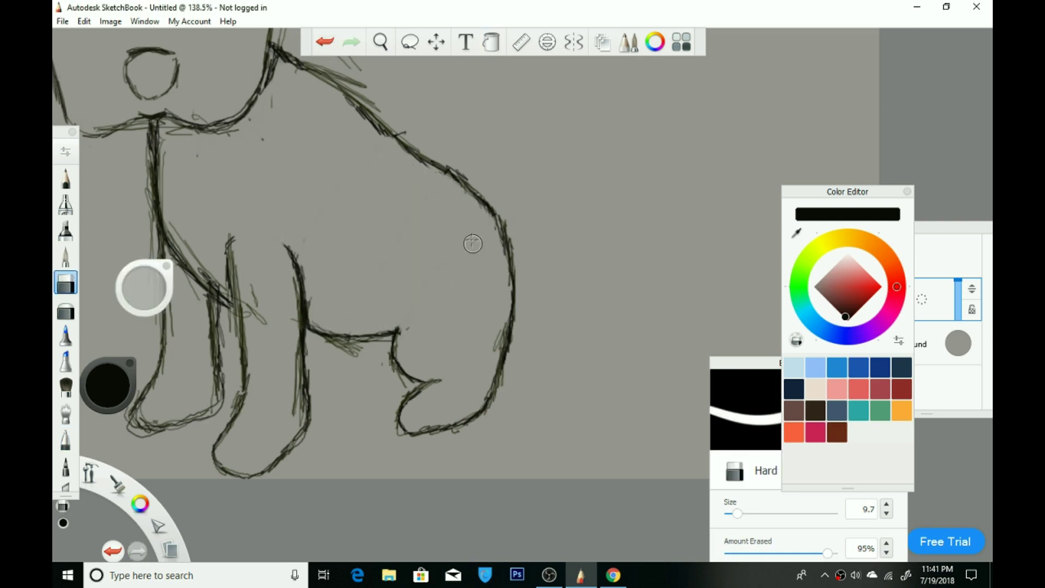
# Test a black fill on the area around the dog and undo it
pyautogui.click(492, 42)
pyautogui.click(448, 109)
pyautogui.click(322, 43)
pyautogui.hotkey('ctrl', 'y')
pyautogui.hotkey('ctrl', 'z')
pyautogui.scroll(-3, 452, 294)
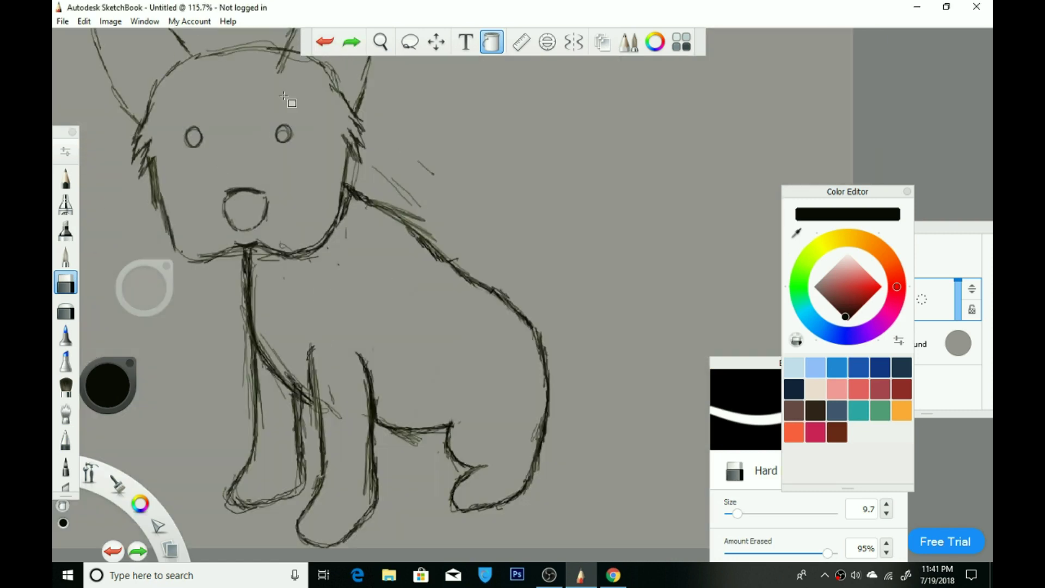
pyautogui.scroll(3, 762, 45)
# Close the gap in the nose's outline with the ballpoint pen, testing black fills and undoing them
pyautogui.press('e')
pyautogui.click(65, 439)
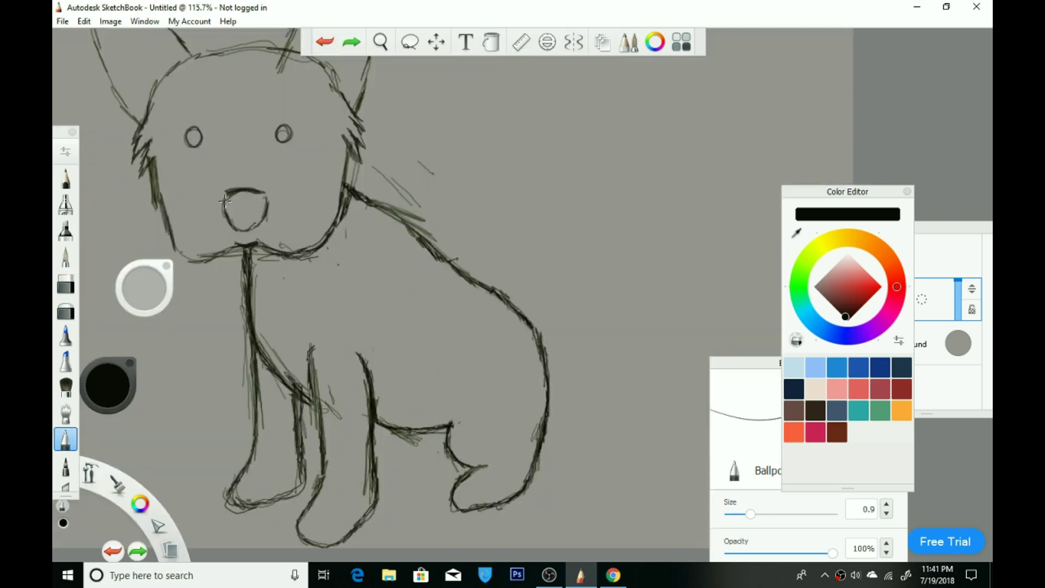
pyautogui.click(492, 42)
pyautogui.click(598, 163)
pyautogui.hotkey('ctrl', 'z')
pyautogui.press('t')
pyautogui.click(226, 195)
pyautogui.press('Escape')
pyautogui.click(226, 195)
pyautogui.hotkey('ctrl', 'z')
pyautogui.scroll(-1, 226, 196)
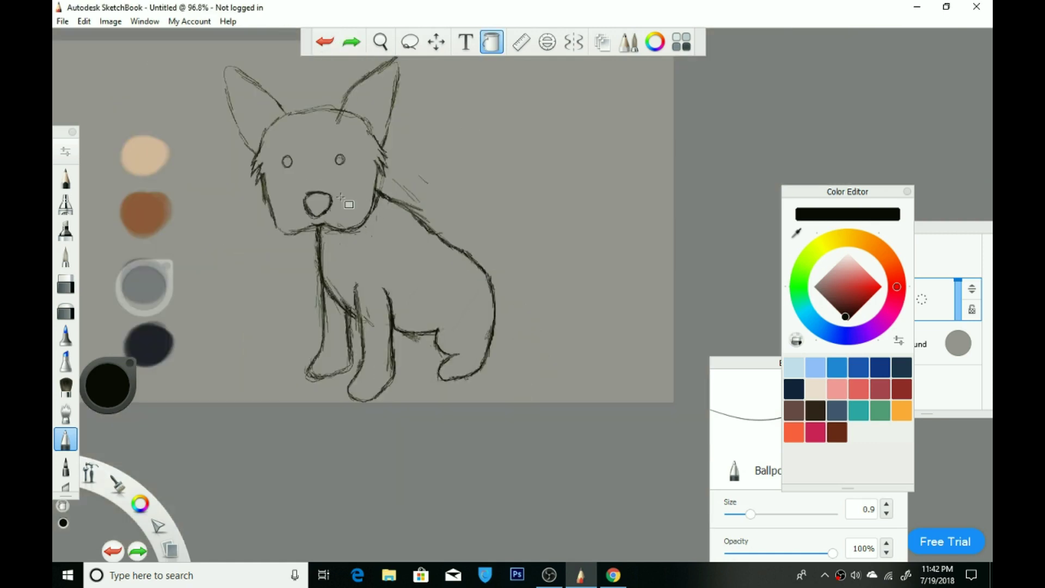
# Strengthen the outline of the dog's muzzle, left cheek and left side of the head with the ballpoint pen
pyautogui.scroll(3, 226, 196)
pyautogui.press('Escape')
pyautogui.moveTo(297, 274); pyautogui.dragTo(213, 304)
pyautogui.moveTo(154, 248); pyautogui.dragTo(204, 305)
pyautogui.moveTo(133, 148); pyautogui.dragTo(157, 245)
pyautogui.moveTo(113, 130); pyautogui.dragTo(139, 175)
pyautogui.scroll(-4, 204, 305)
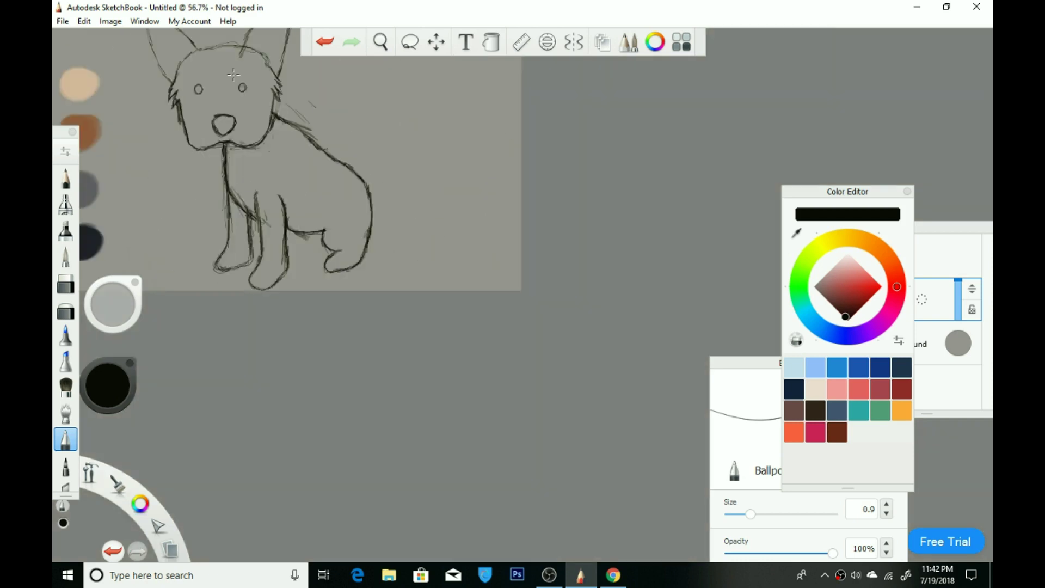
# Strengthen the outline along the right cheek and top of the head, testing a fill on the head and undoing it
pyautogui.scroll(3, 259, 74)
pyautogui.moveTo(256, 204); pyautogui.dragTo(259, 119)
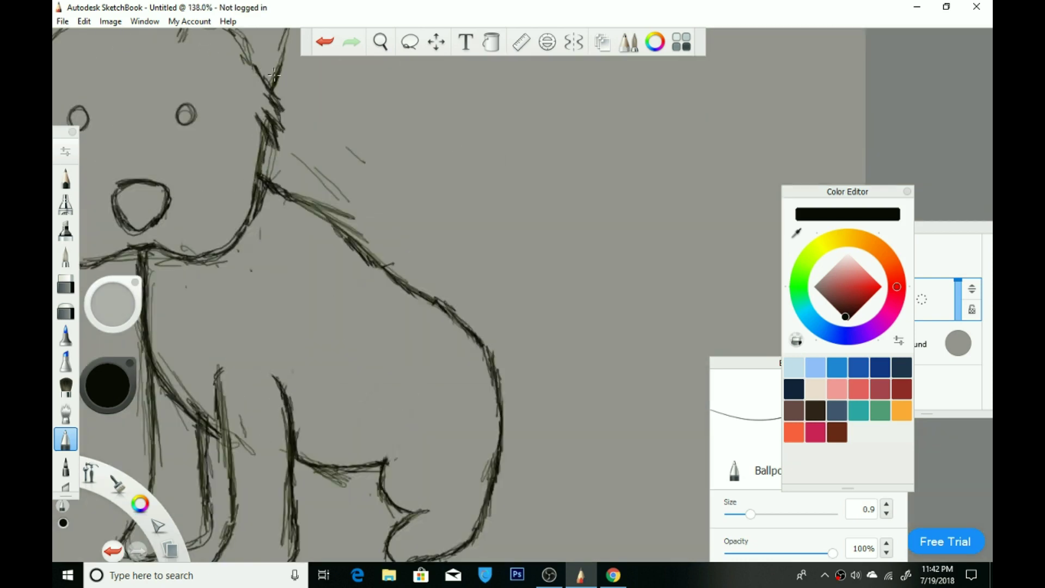
pyautogui.scroll(-4, 274, 75)
pyautogui.scroll(4, 145, 208)
pyautogui.moveTo(203, 124)
pyautogui.mouseDown()
pyautogui.moveTo(283, 111)
pyautogui.moveTo(381, 173)
pyautogui.mouseUp()
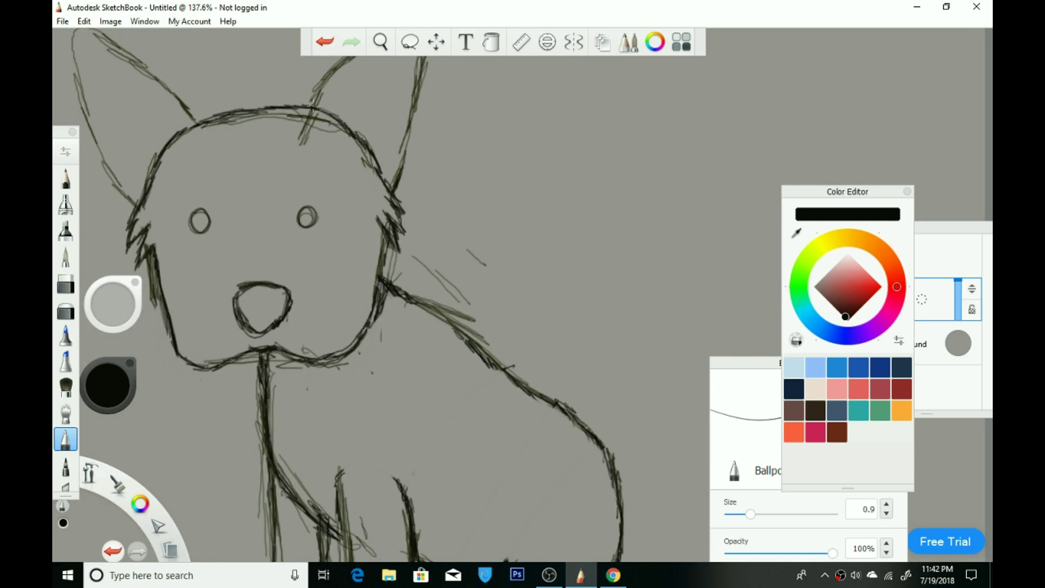
pyautogui.press('f')
pyautogui.click(384, 170)
pyautogui.hotkey('ctrl', 'z')
# Darken the edges of the left ear and the inner edge of the right ear with the ballpoint pen
pyautogui.moveTo(133, 210); pyautogui.dragTo(109, 152)
pyautogui.moveTo(79, 79); pyautogui.dragTo(98, 143)
pyautogui.scroll(-2, 115, 83)
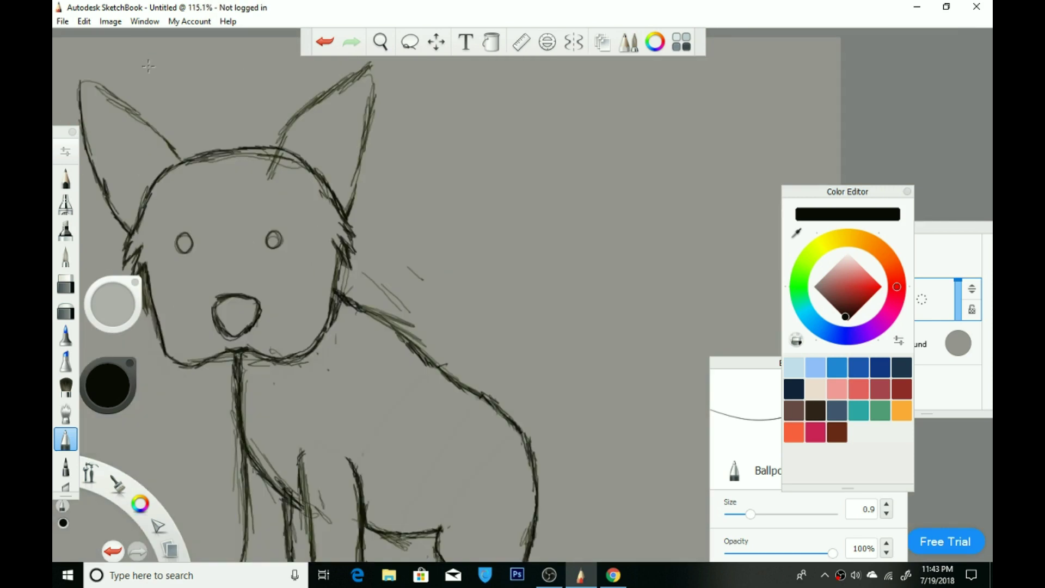
pyautogui.moveTo(81, 82); pyautogui.dragTo(171, 157)
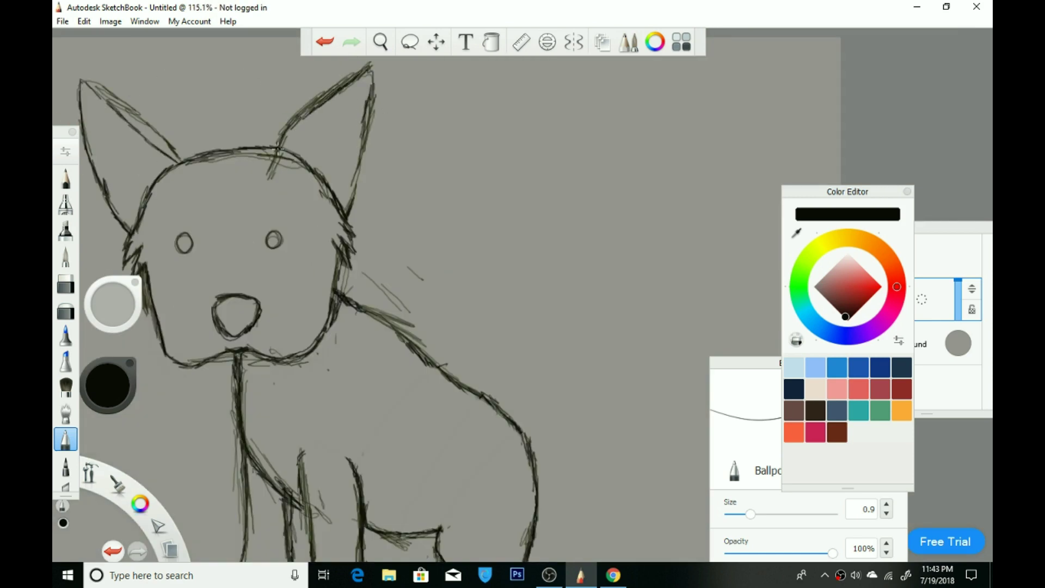
# Test black fills on the ears and undo them, reinforcing the ears' outer edges between the tests
pyautogui.click(492, 42)
pyautogui.click(332, 125)
pyautogui.click(325, 42)
pyautogui.moveTo(98, 178)
pyautogui.mouseDown()
pyautogui.moveTo(87, 143)
pyautogui.moveTo(120, 113)
pyautogui.moveTo(175, 159)
pyautogui.mouseUp()
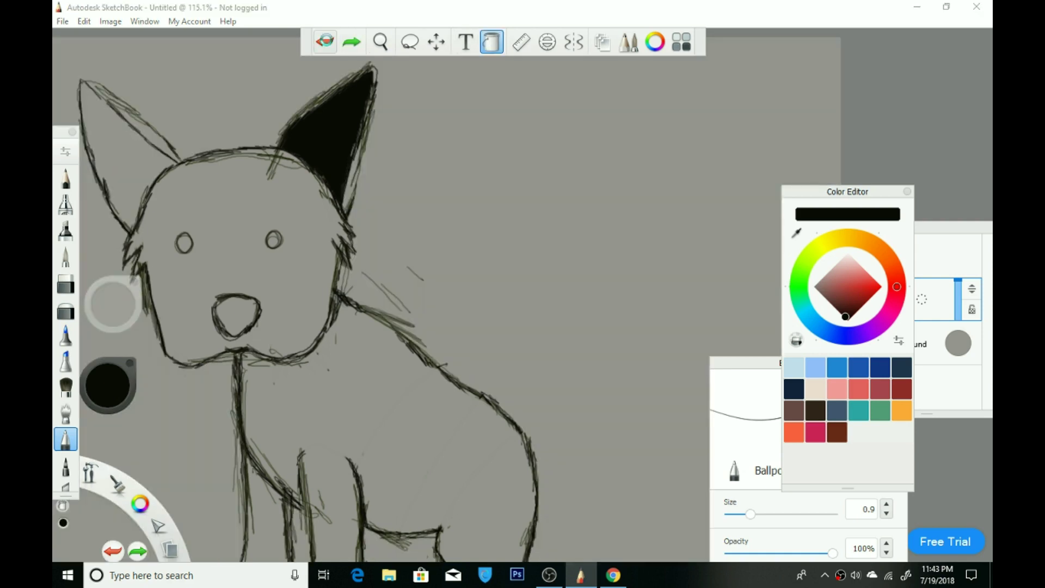
pyautogui.click(325, 42)
pyautogui.moveTo(158, 147); pyautogui.dragTo(81, 82)
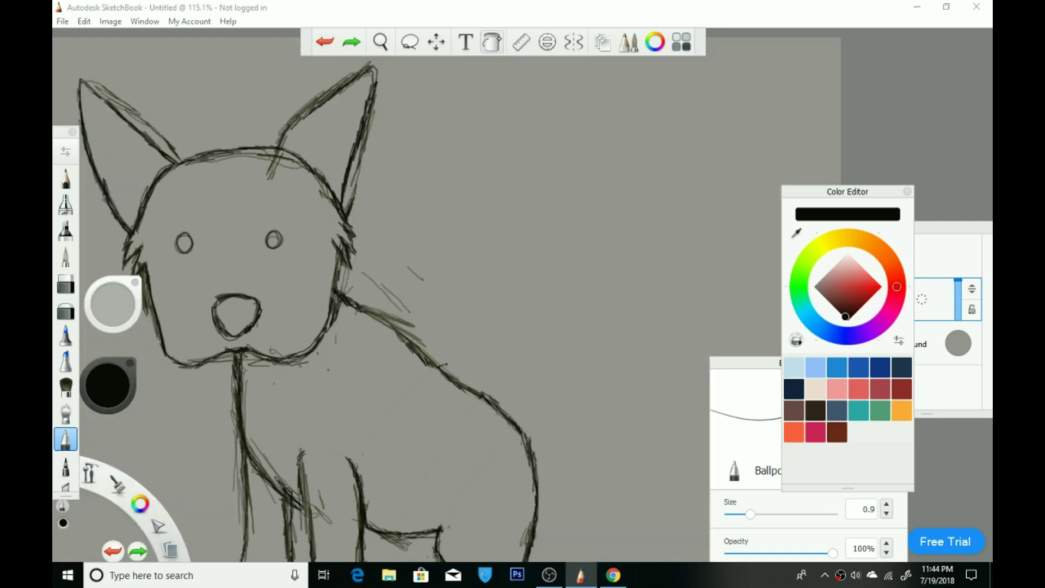
pyautogui.hotkey('ctrl', 'z')
# Redraw the left ear's inner edge, test a fill and undo it, and erase the stray lines beside that edge
pyautogui.scroll(3, 220, 127)
pyautogui.moveTo(299, 91)
pyautogui.mouseDown()
pyautogui.moveTo(265, 47)
pyautogui.moveTo(248, 106)
pyautogui.moveTo(406, 186)
pyautogui.moveTo(421, 179)
pyautogui.mouseUp()
pyautogui.press('f')
pyautogui.hotkey('ctrl', 'z')
pyautogui.scroll(3, 485, 110)
pyautogui.press('e')
pyautogui.moveTo(414, 235)
pyautogui.mouseDown()
pyautogui.moveTo(291, 150)
pyautogui.moveTo(403, 245)
pyautogui.mouseUp()
pyautogui.scroll(-5, 403, 245)
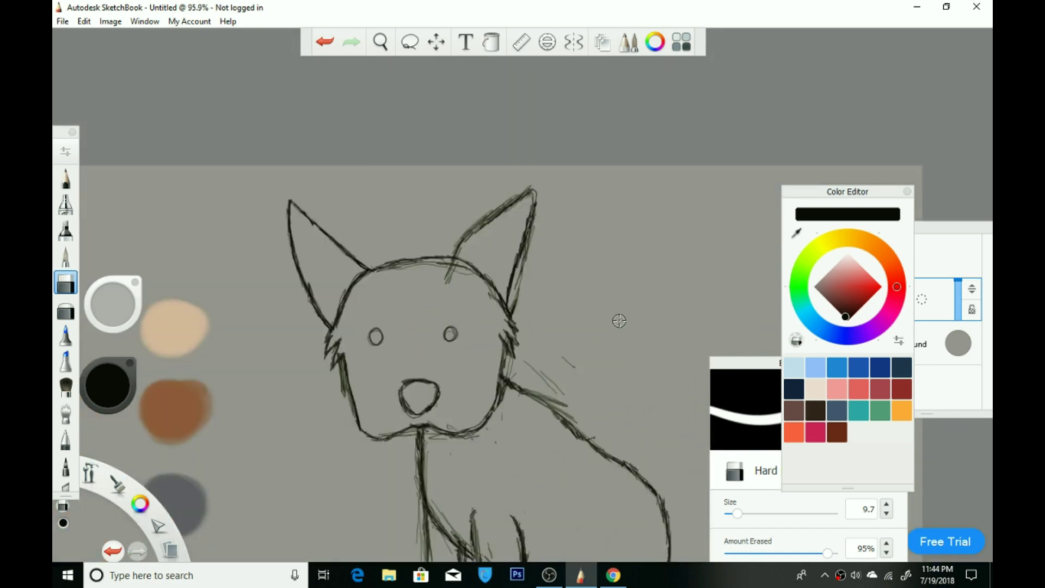
# Erase the stray lines above the back and redraw the back's outline, testing a black fill on the body and undoing it
pyautogui.scroll(2, 536, 394)
pyautogui.moveTo(364, 370)
pyautogui.mouseDown()
pyautogui.moveTo(327, 338)
pyautogui.moveTo(365, 397)
pyautogui.moveTo(419, 438)
pyautogui.mouseUp()
pyautogui.press('e')
pyautogui.moveTo(370, 397); pyautogui.dragTo(424, 441)
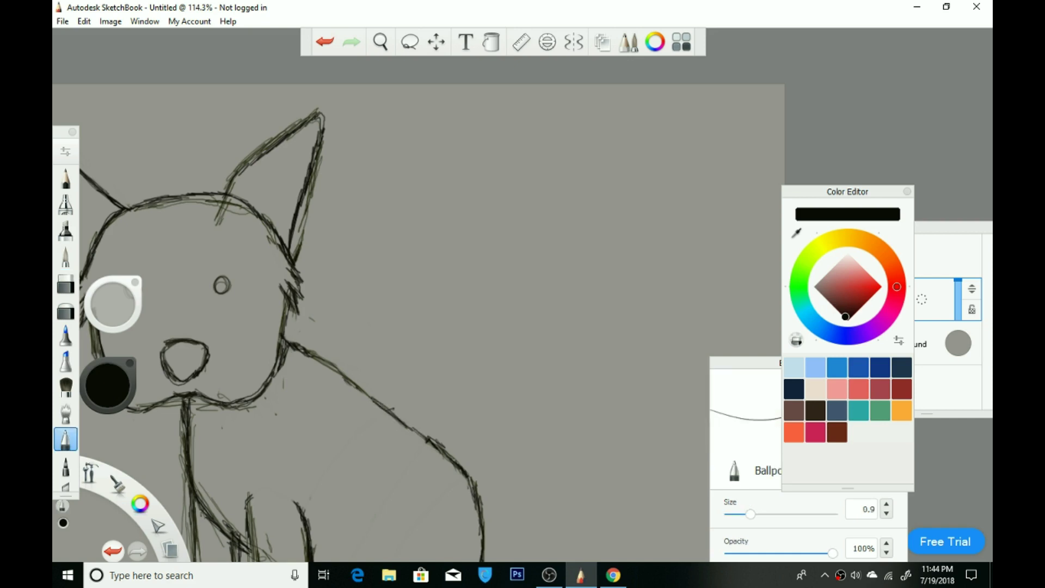
pyautogui.click(490, 52)
pyautogui.click(327, 463)
pyautogui.hotkey('ctrl', 'z')
# Erase the stray sketch lines around the jaw, chest line and upper far front leg with the hard eraser
pyautogui.scroll(4, 414, 291)
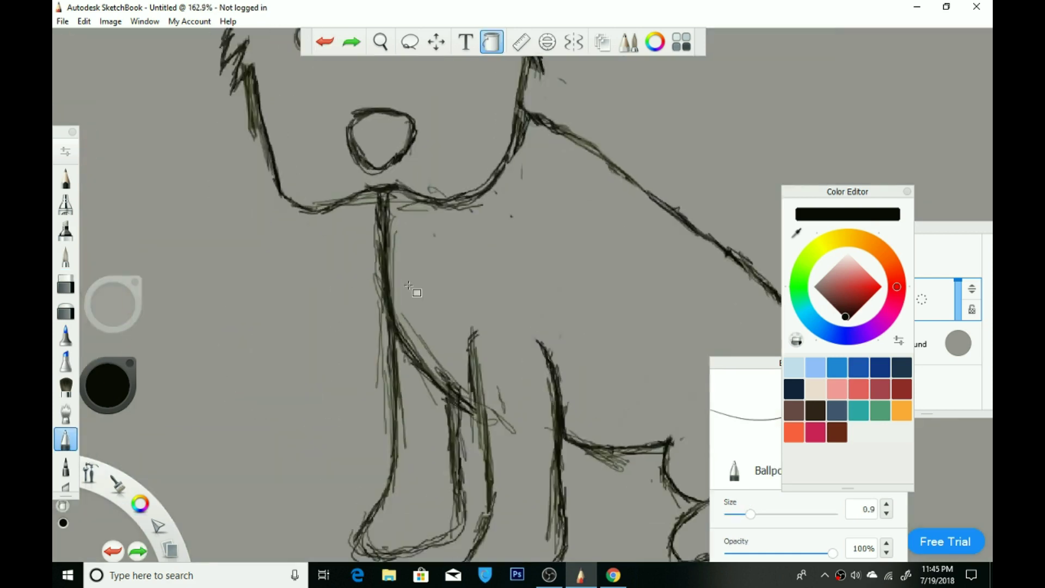
pyautogui.press('e')
pyautogui.moveTo(383, 179)
pyautogui.mouseDown()
pyautogui.moveTo(395, 288)
pyautogui.moveTo(517, 487)
pyautogui.mouseUp()
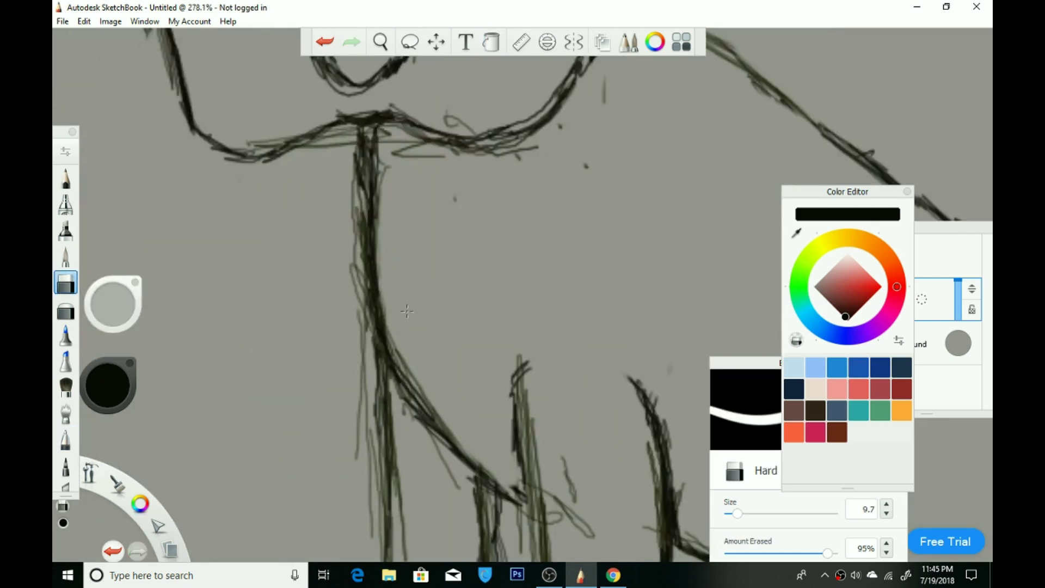
pyautogui.moveTo(356, 316); pyautogui.dragTo(349, 296)
pyautogui.moveTo(332, 143); pyautogui.dragTo(250, 140)
pyautogui.moveTo(368, 115)
pyautogui.mouseDown()
pyautogui.moveTo(523, 138)
pyautogui.moveTo(569, 73)
pyautogui.mouseUp()
pyautogui.moveTo(348, 325); pyautogui.dragTo(401, 478)
# Erase stray lines around the far front paw, the near front leg and under the belly, and redraw the break in the near leg
pyautogui.scroll(-3, 401, 478)
pyautogui.scroll(6, 408, 555)
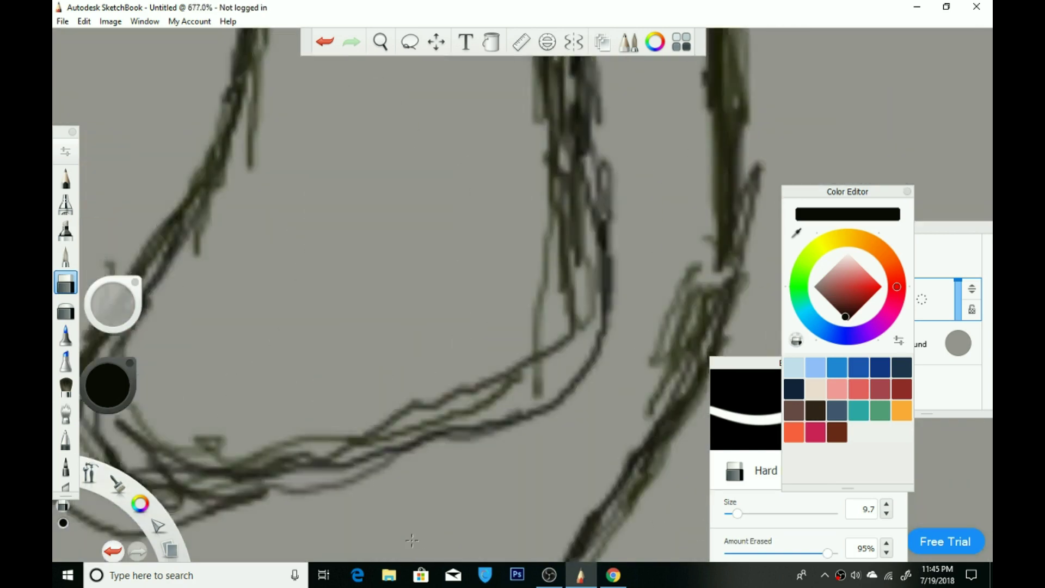
pyautogui.moveTo(113, 303); pyautogui.dragTo(264, 414)
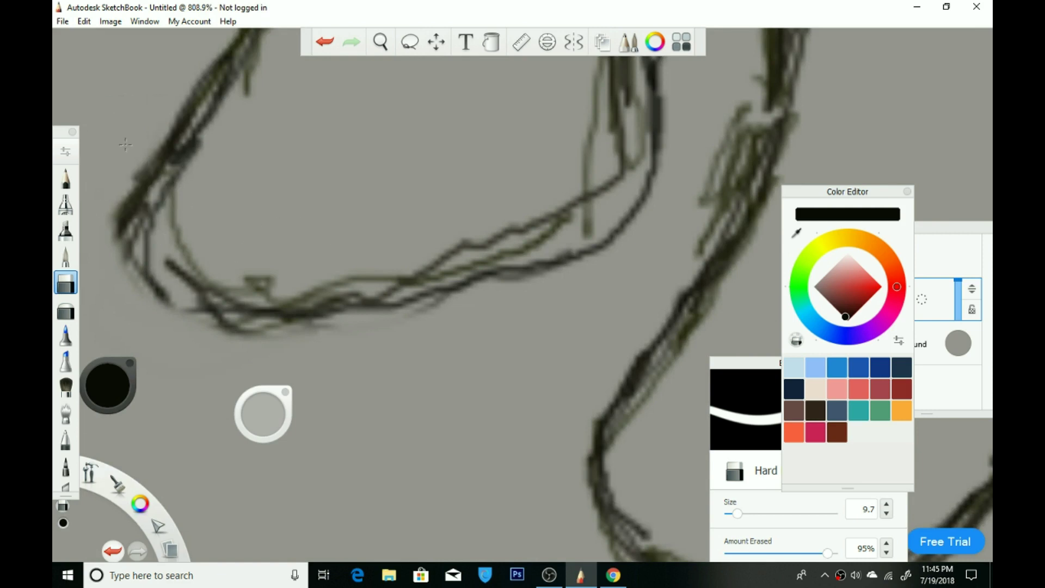
pyautogui.scroll(-10, 168, 90)
pyautogui.scroll(2, 168, 90)
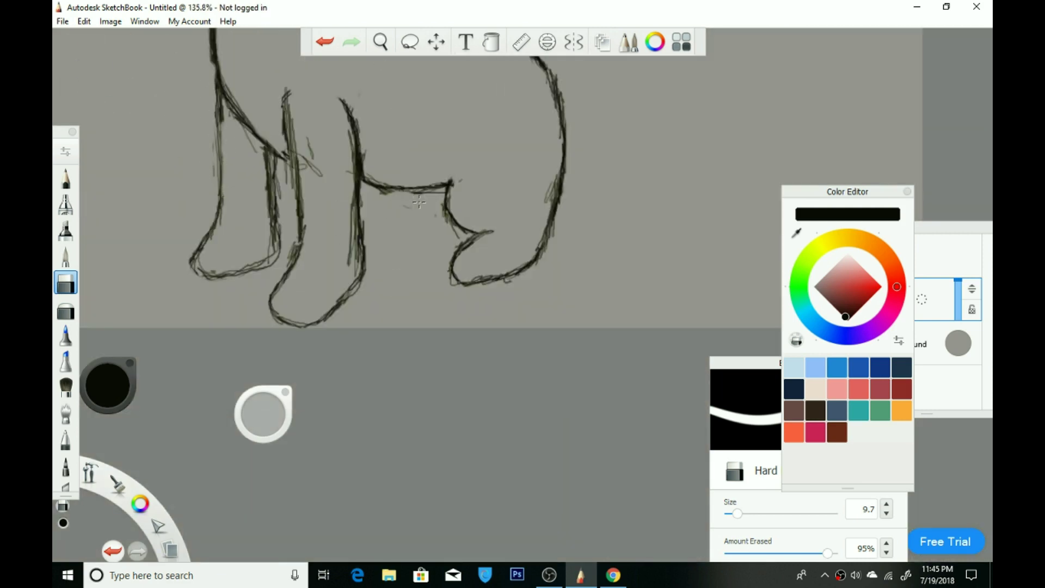
pyautogui.moveTo(310, 145)
pyautogui.mouseDown()
pyautogui.moveTo(285, 175)
pyautogui.moveTo(294, 191)
pyautogui.mouseUp()
pyautogui.press('e')
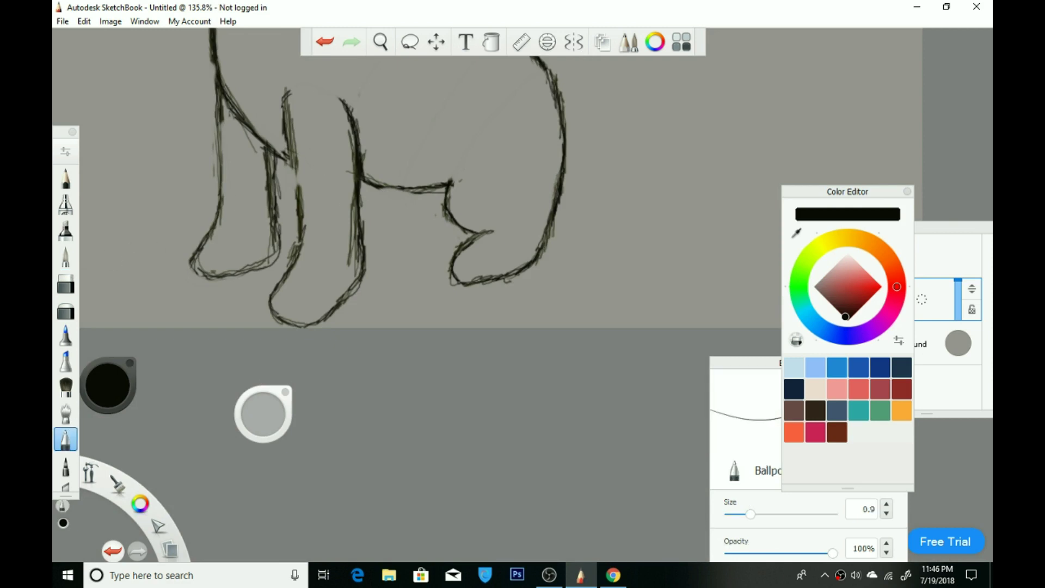
pyautogui.hotkey('ctrl', 'z')
pyautogui.hotkey('ctrl', 'z')
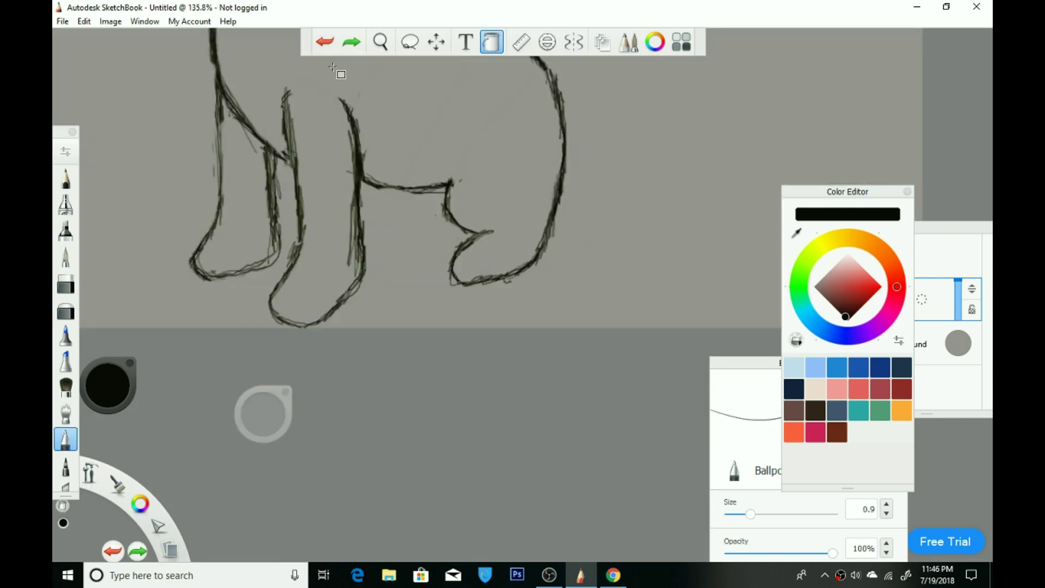
# Clean up the inner edge of the far front leg, testing a black fill on the leg and undoing it
pyautogui.press('e')
pyautogui.moveTo(278, 245); pyautogui.dragTo(279, 166)
pyautogui.press('e')
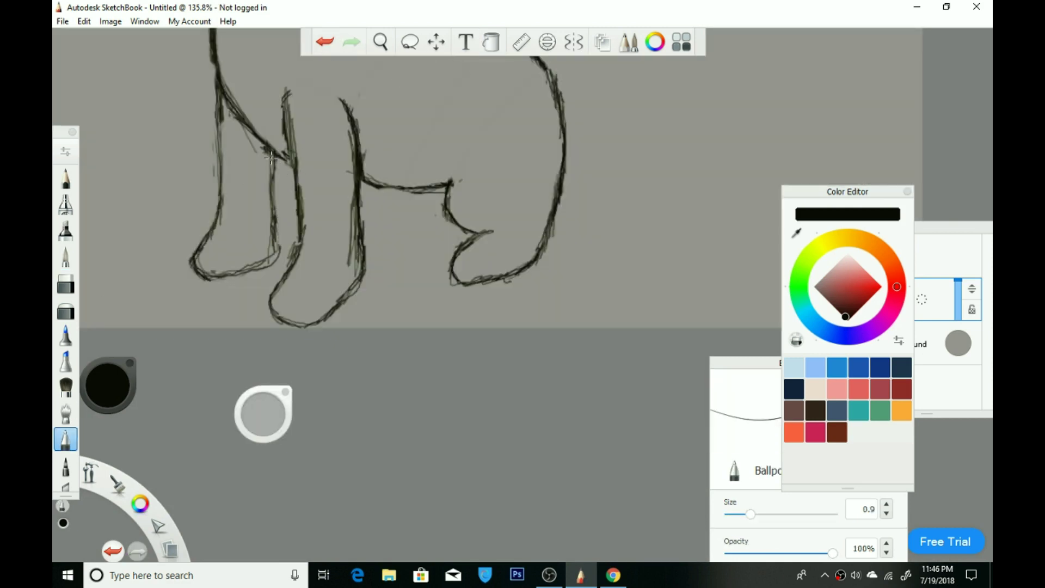
pyautogui.click(492, 42)
pyautogui.click(251, 174)
pyautogui.hotkey('ctrl', 'z')
# Duplicate the dog outline layer, set the background to white, and merge the swatch layer with the outline copy
pyautogui.scroll(-3, 419, 272)
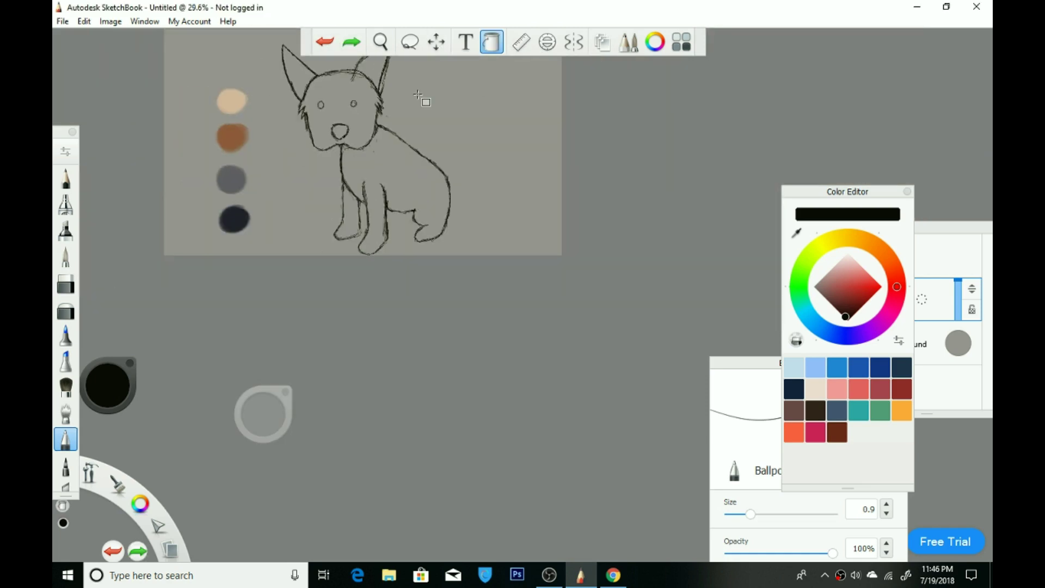
pyautogui.scroll(2, 419, 272)
pyautogui.hotkey('ctrl', 'd')
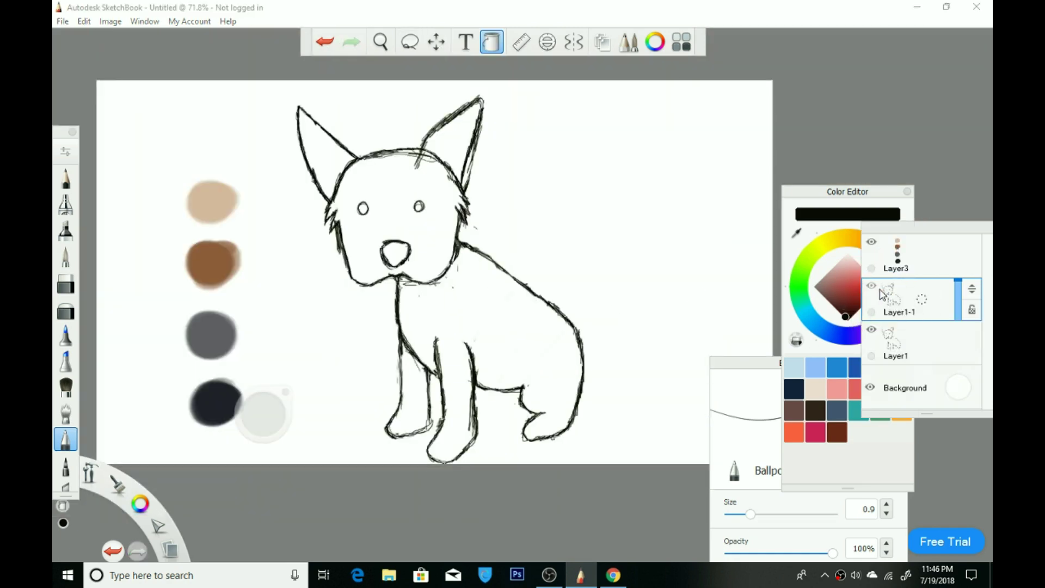
pyautogui.click(899, 261)
pyautogui.click(860, 257)
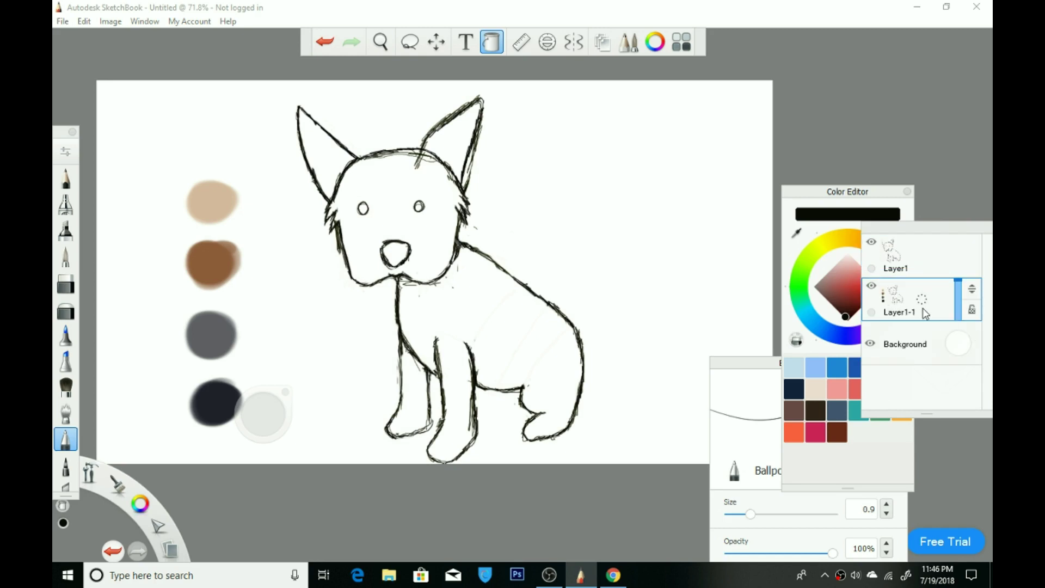
# Fill the dog's head with the brown sampled from the second reference swatch
pyautogui.scroll(1, 424, 372)
pyautogui.scroll(-1, 424, 372)
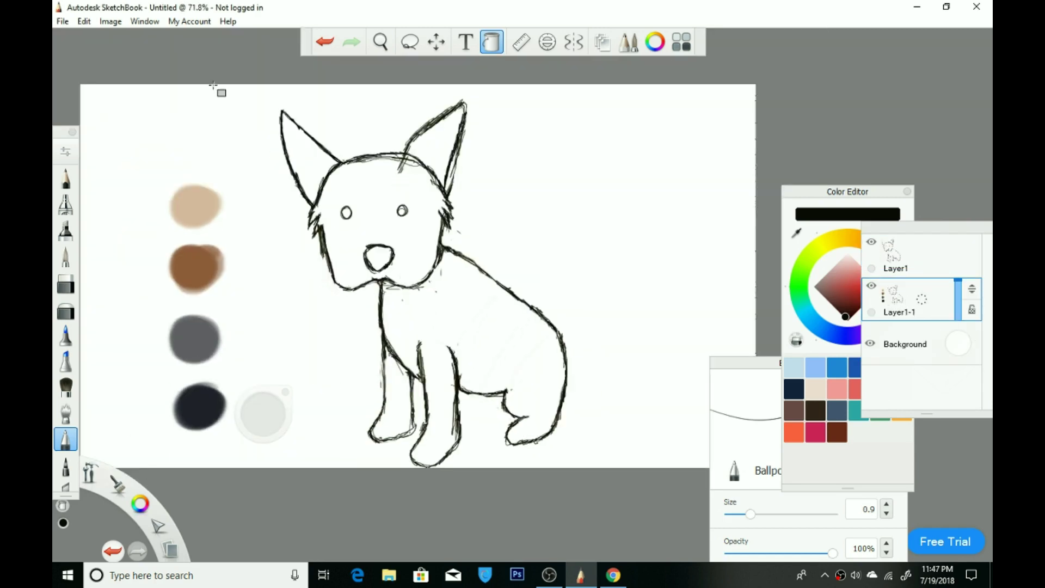
pyautogui.keyDown('alt'); pyautogui.click(196, 266); pyautogui.keyUp('alt')
pyautogui.click(403, 255)
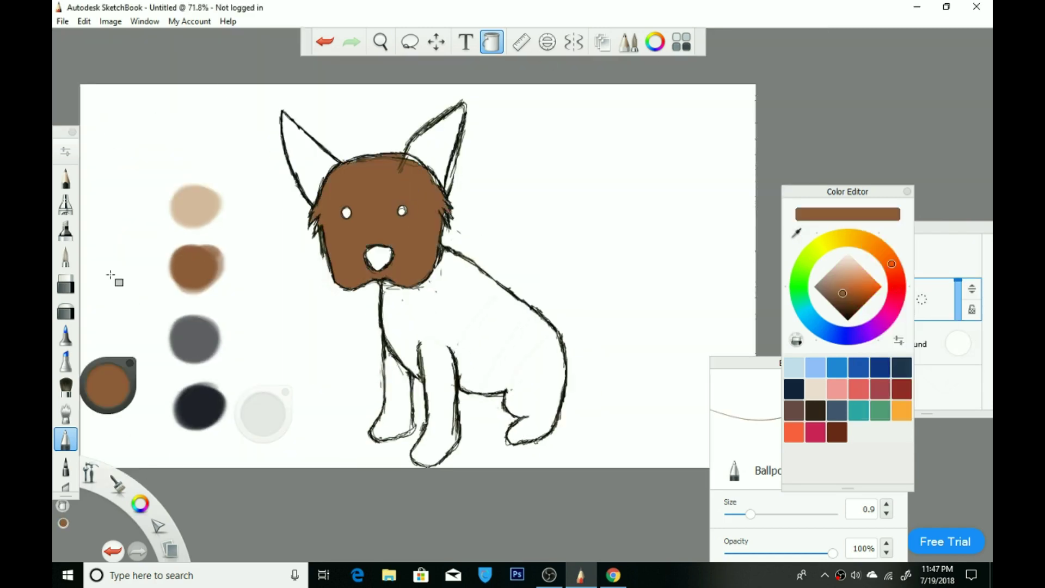
# Paint a dark patch over the dog's back with the Marker at size 29.4, using the near-black swatch colour
pyautogui.click(65, 230)
pyautogui.keyDown('alt'); pyautogui.click(199, 406); pyautogui.keyUp('alt')
pyautogui.moveTo(468, 299)
pyautogui.mouseDown()
pyautogui.moveTo(441, 261)
pyautogui.moveTo(475, 281)
pyautogui.moveTo(469, 307)
pyautogui.moveTo(427, 285)
pyautogui.moveTo(555, 381)
pyautogui.mouseUp()
pyautogui.hotkey('ctrl', 'z')
pyautogui.hotkey('ctrl', 'y')
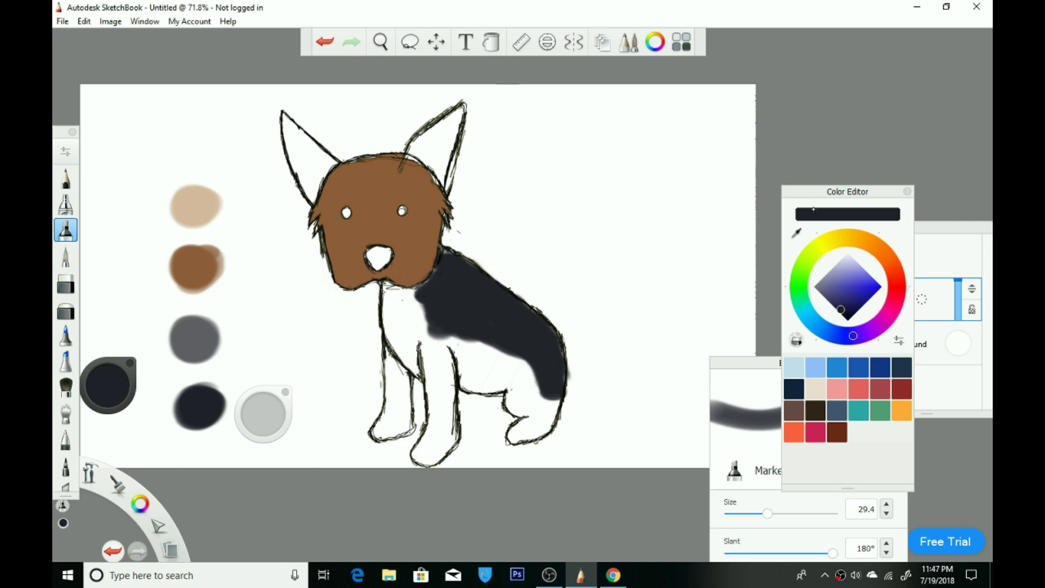
# Try a light brown fill sampled from the edge of the brown swatch and undo it
pyautogui.keyDown('alt'); pyautogui.click(218, 255); pyautogui.keyUp('alt')
pyautogui.click(492, 42)
pyautogui.click(263, 412)
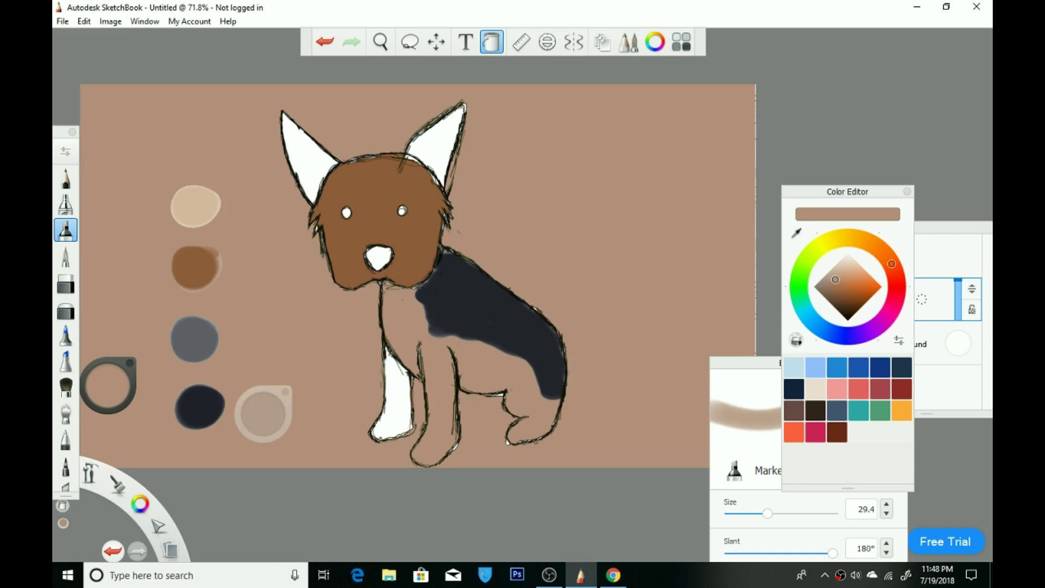
pyautogui.hotkey('ctrl', 'z')
# Draw a very dark brown ballpoint line along the front edge of the back patch, testing a fill and undoing it
pyautogui.scroll(3, 468, 364)
pyautogui.keyDown('alt'); pyautogui.click(482, 381); pyautogui.keyUp('alt')
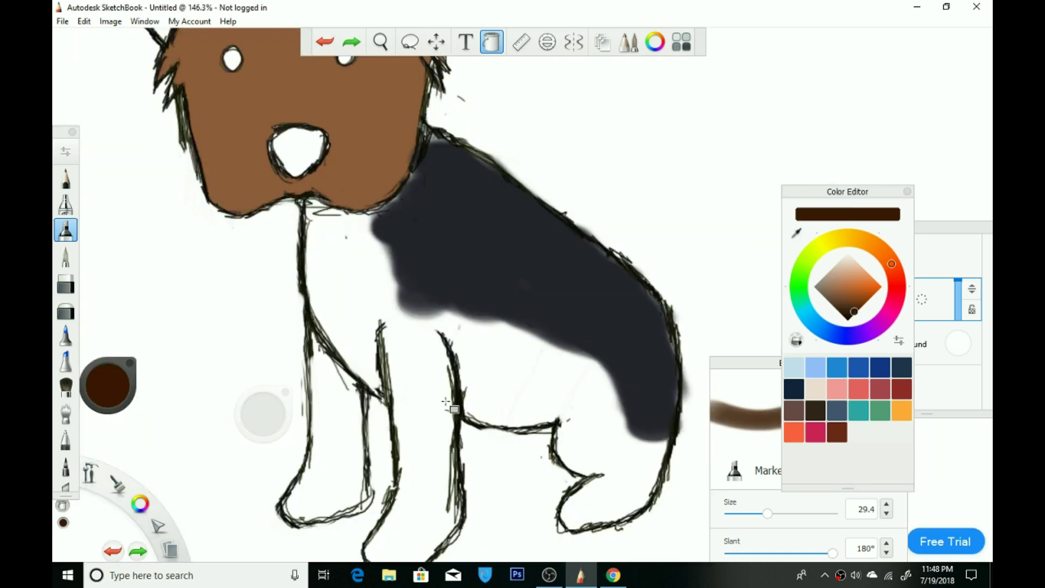
pyautogui.hotkey('ctrl', 'z')
pyautogui.keyDown('alt'); pyautogui.click(340, 280); pyautogui.keyUp('alt')
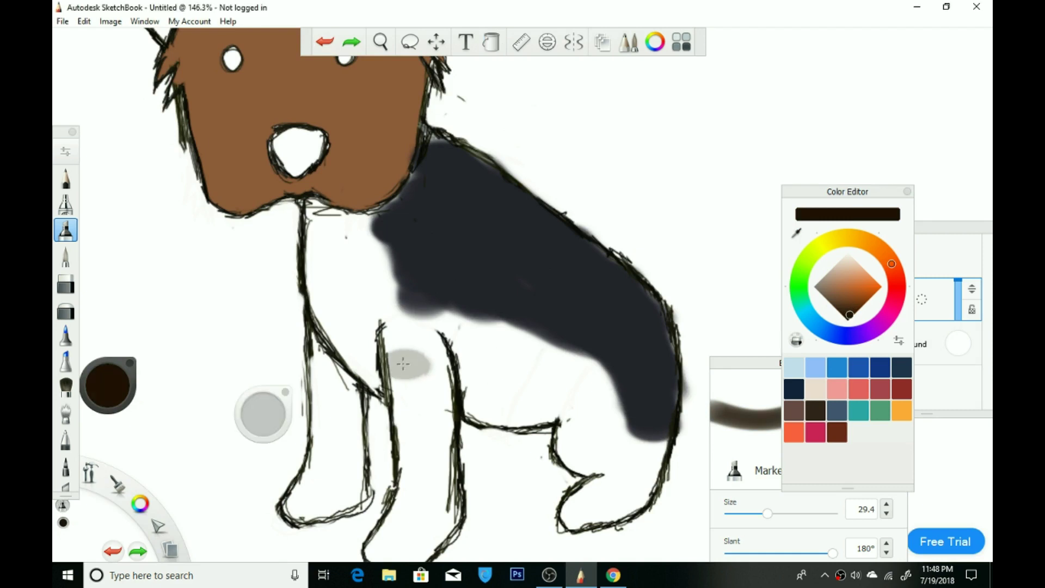
pyautogui.click(66, 438)
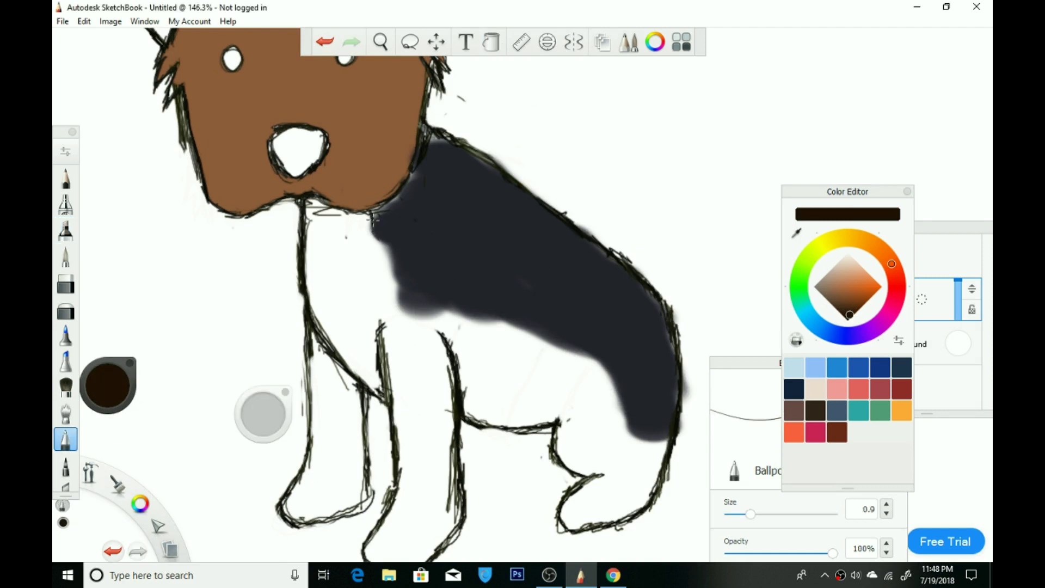
pyautogui.press('f')
pyautogui.click(512, 376)
pyautogui.hotkey('ctrl', 'z')
# Fill the body and legs with the brown sampled from the reference swatch
pyautogui.scroll(-3, 661, 250)
pyautogui.keyDown('alt'); pyautogui.click(319, 240); pyautogui.keyUp('alt')
pyautogui.click(513, 322)
pyautogui.scroll(3, 513, 322)
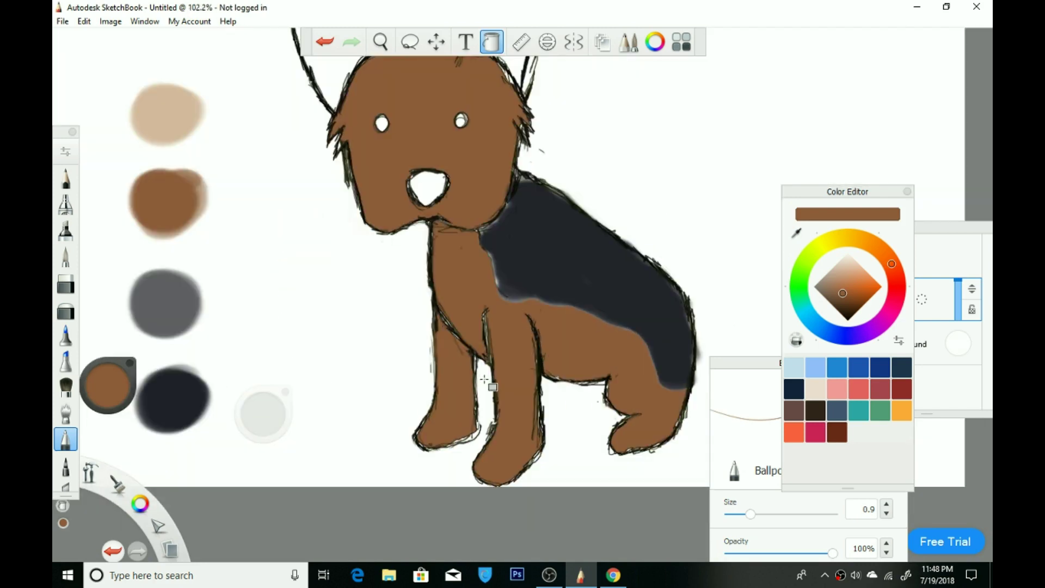
# Paint a soft highlight on the chest with the Marker at size 55.7, using the beige swatch colour and undoing unwanted strokes
pyautogui.keyDown('alt'); pyautogui.click(165, 116); pyautogui.keyUp('alt')
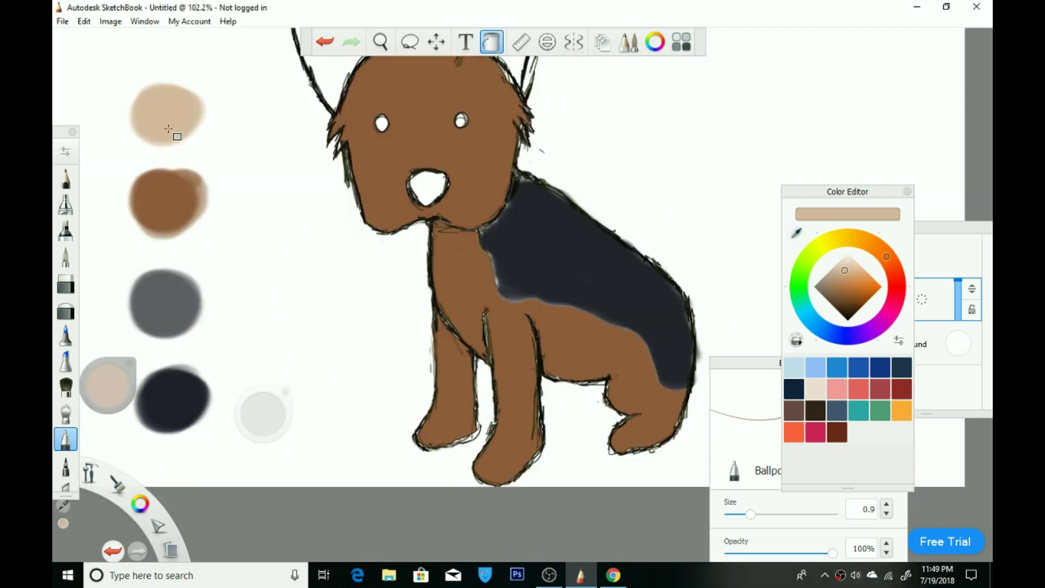
pyautogui.scroll(3, 490, 304)
pyautogui.press('m')
pyautogui.moveTo(348, 207); pyautogui.dragTo(343, 294)
pyautogui.hotkey('ctrl', 'z')
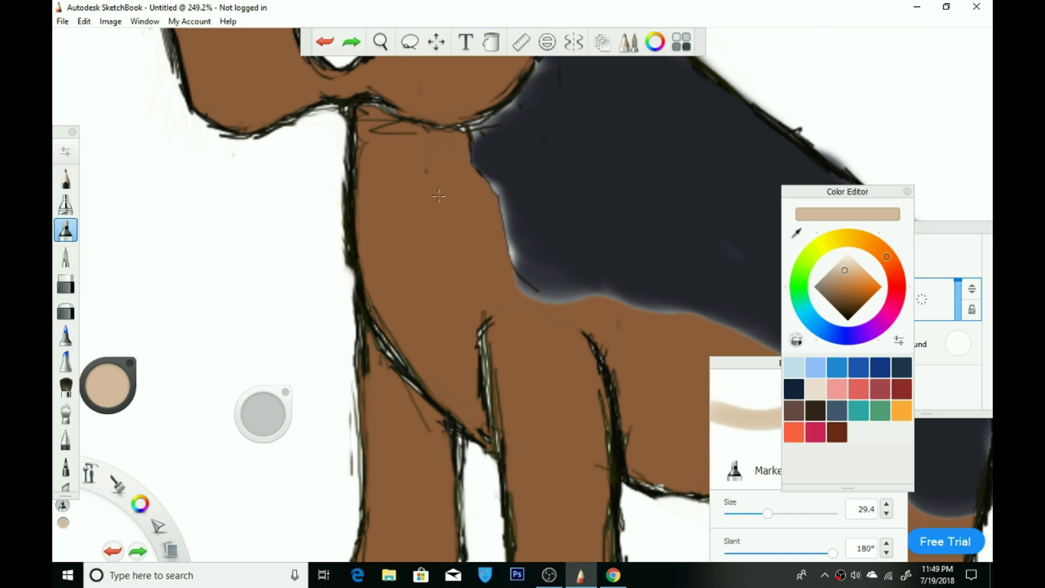
pyautogui.moveTo(397, 228); pyautogui.dragTo(435, 283)
pyautogui.moveTo(381, 207); pyautogui.dragTo(439, 195)
pyautogui.hotkey('ctrl', 'z')
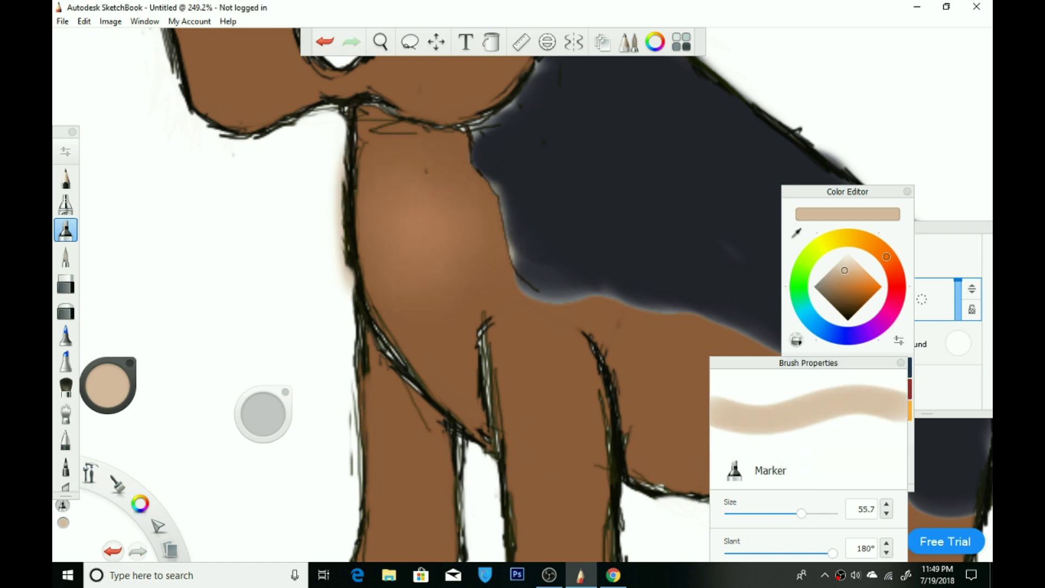
# Make the beige slightly paler and brighten the centre of the chest with the Marker at size 30.4
pyautogui.click(853, 270)
pyautogui.moveTo(852, 270); pyautogui.dragTo(842, 268)
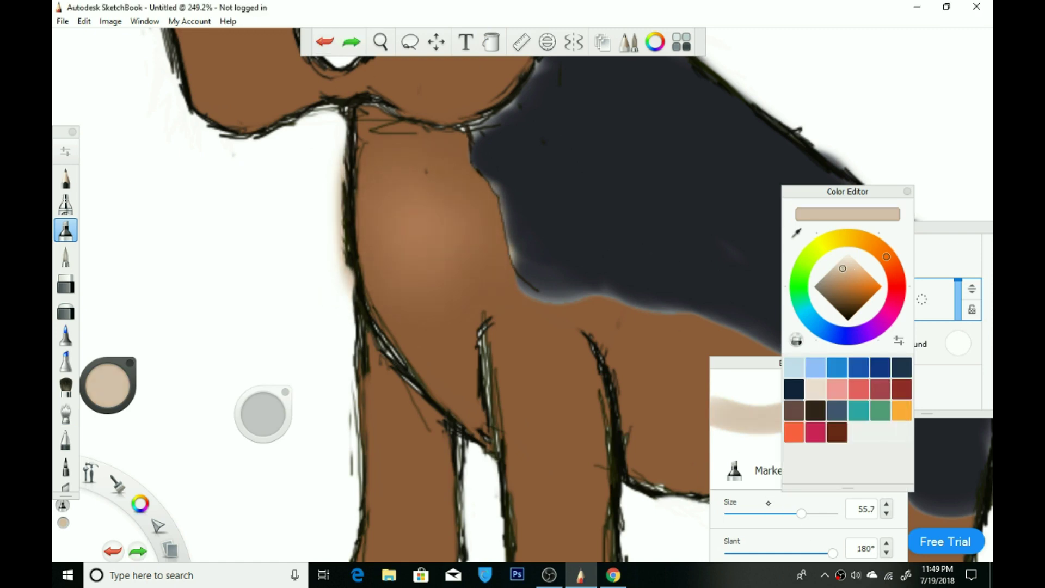
pyautogui.moveTo(389, 240); pyautogui.dragTo(417, 187)
pyautogui.moveTo(435, 226)
pyautogui.mouseDown()
pyautogui.moveTo(419, 184)
pyautogui.moveTo(381, 188)
pyautogui.moveTo(457, 240)
pyautogui.moveTo(381, 307)
pyautogui.moveTo(412, 257)
pyautogui.mouseUp()
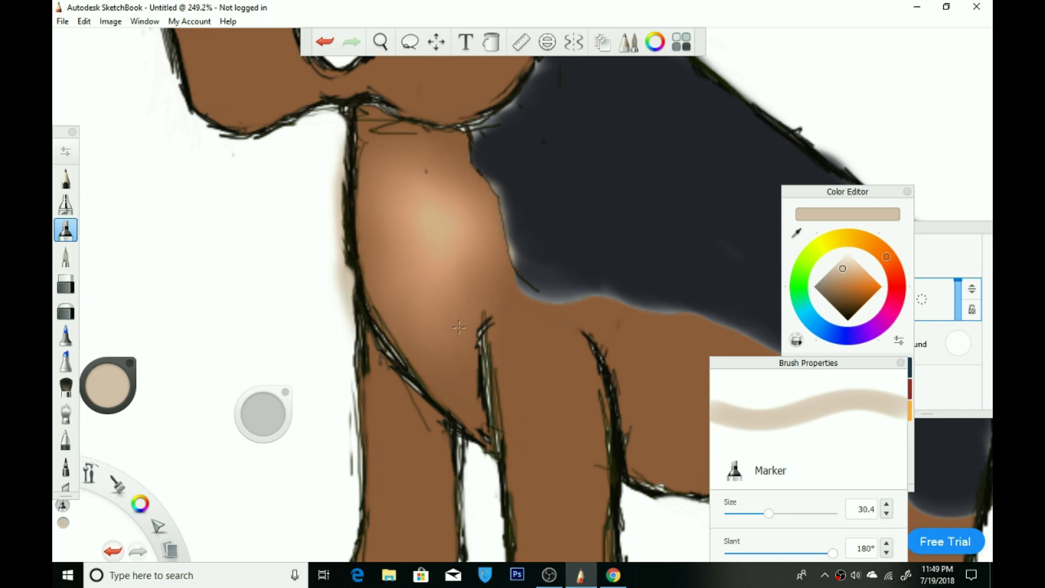
# Draw jagged beige fur lines across the lower chest and down the near front leg with the Ballpoint Pen at size 0.9
pyautogui.scroll(-5, 431, 202)
pyautogui.scroll(3, 440, 125)
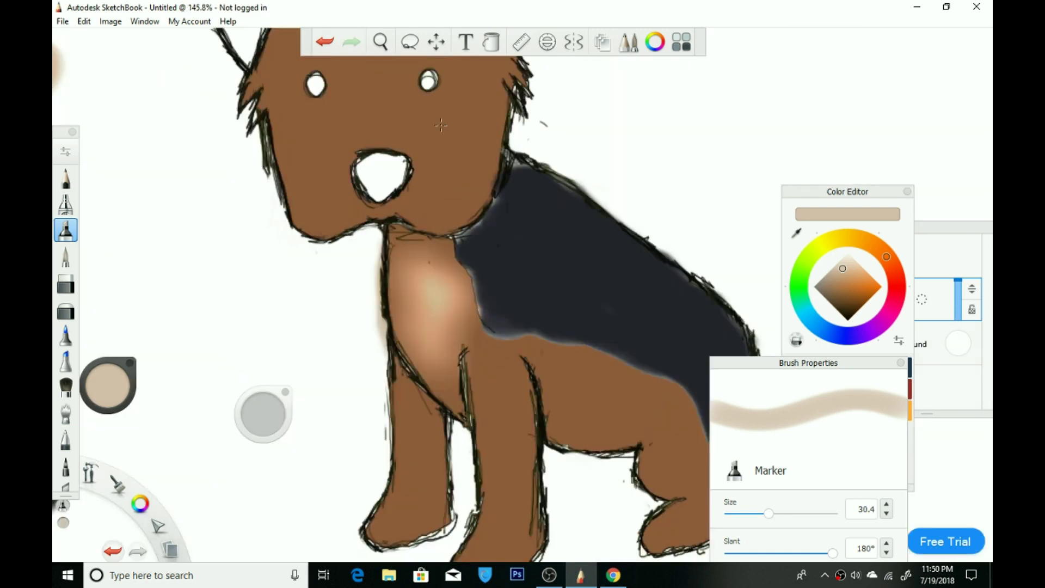
pyautogui.click(65, 438)
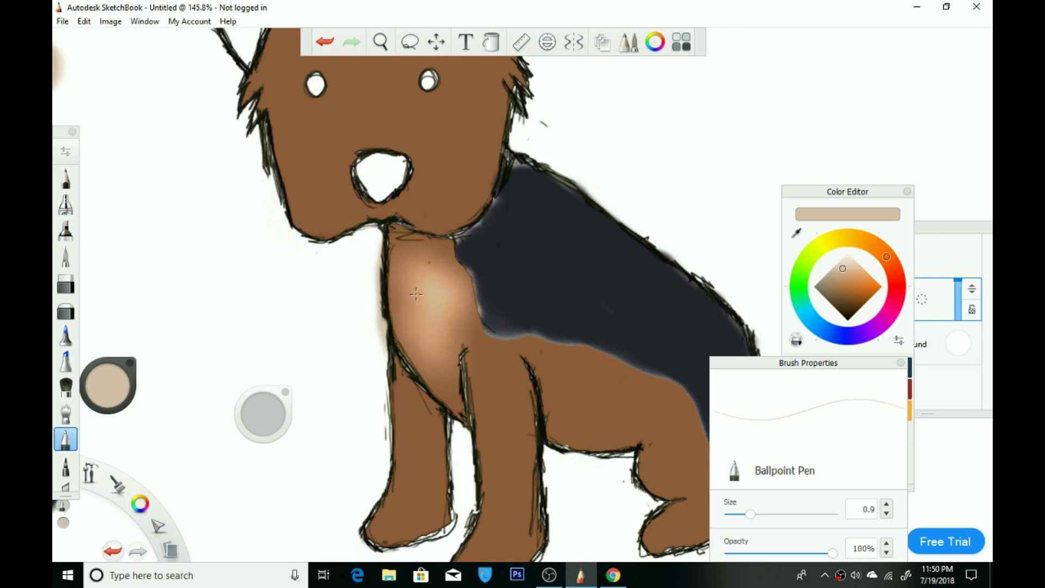
pyautogui.hotkey('ctrl', 'z')
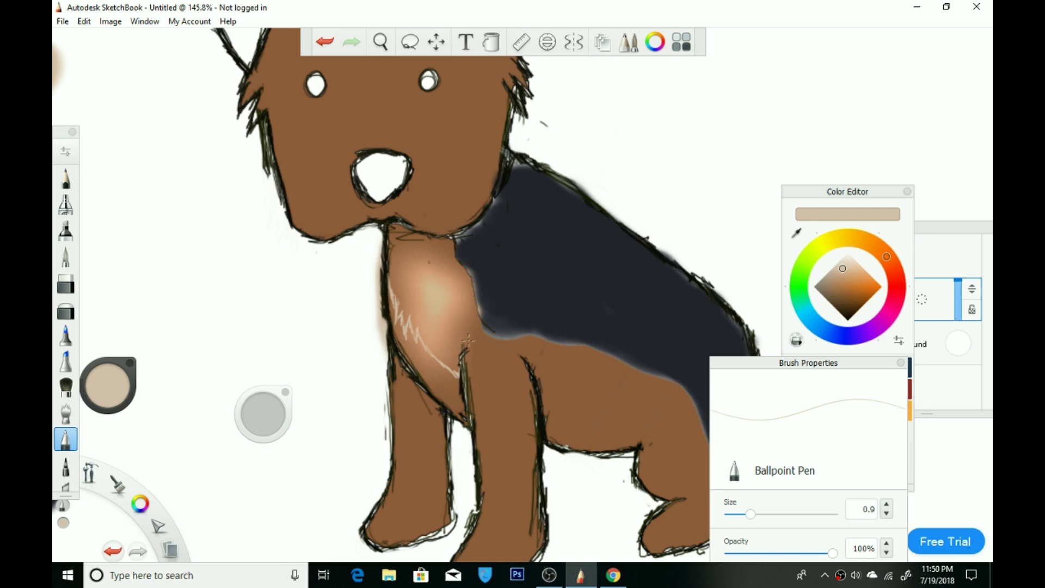
# Try to flood fill the outlined chest area with beige, and undo the fills
pyautogui.press('f')
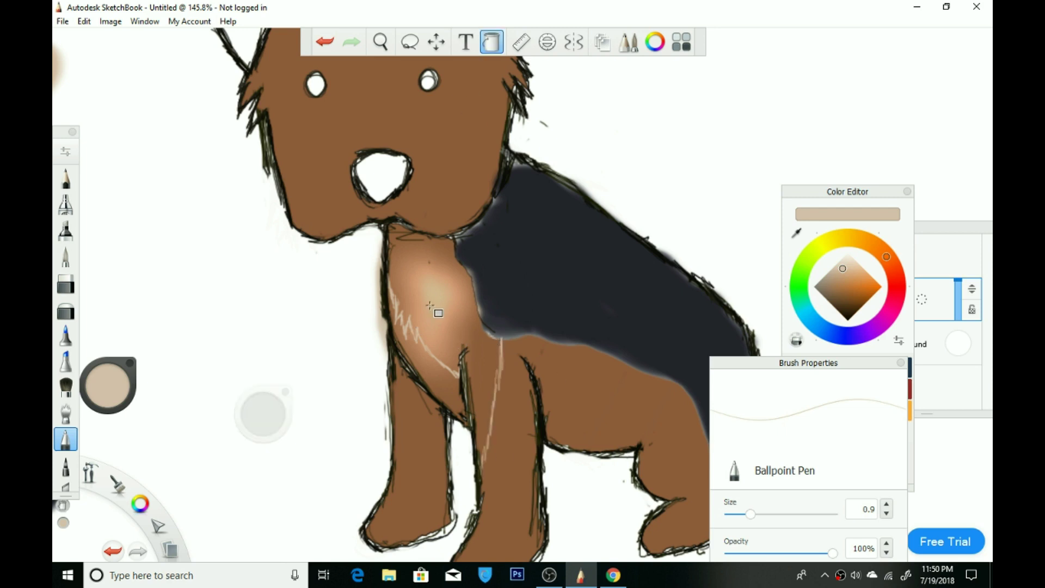
pyautogui.click(420, 251)
pyautogui.click(371, 85)
pyautogui.click(323, 53)
pyautogui.click(323, 53)
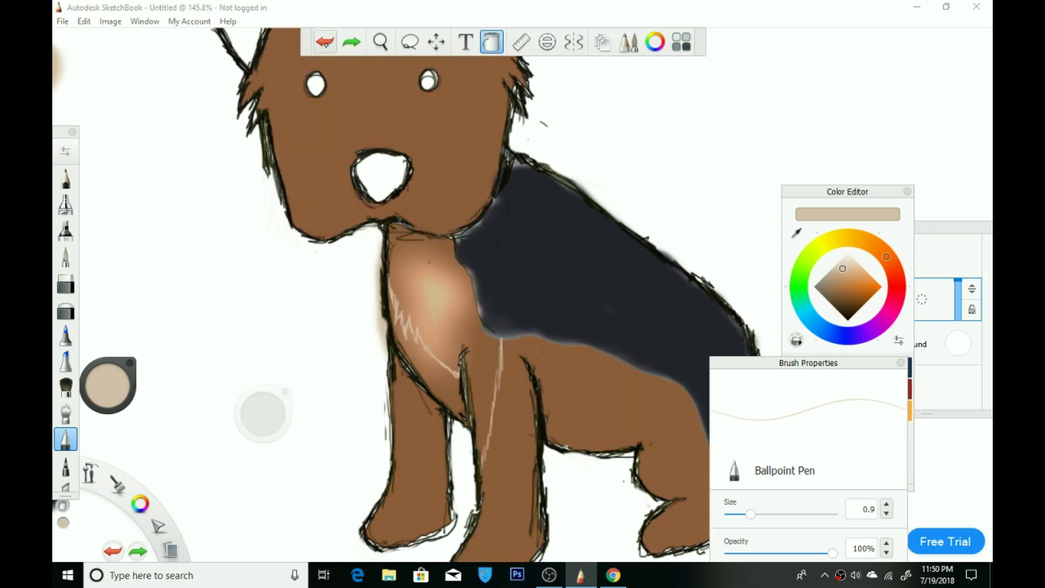
pyautogui.click(323, 53)
pyautogui.click(322, 53)
pyautogui.click(322, 53)
pyautogui.click(323, 53)
# Erase the brown inside the chest outline with the Hard Eraser at size 9.7 and recolour it beige with the Marker at size 30.4
pyautogui.click(66, 283)
pyautogui.moveTo(423, 277)
pyautogui.mouseDown()
pyautogui.moveTo(403, 256)
pyautogui.moveTo(419, 304)
pyautogui.moveTo(436, 250)
pyautogui.moveTo(482, 435)
pyautogui.moveTo(479, 294)
pyautogui.mouseUp()
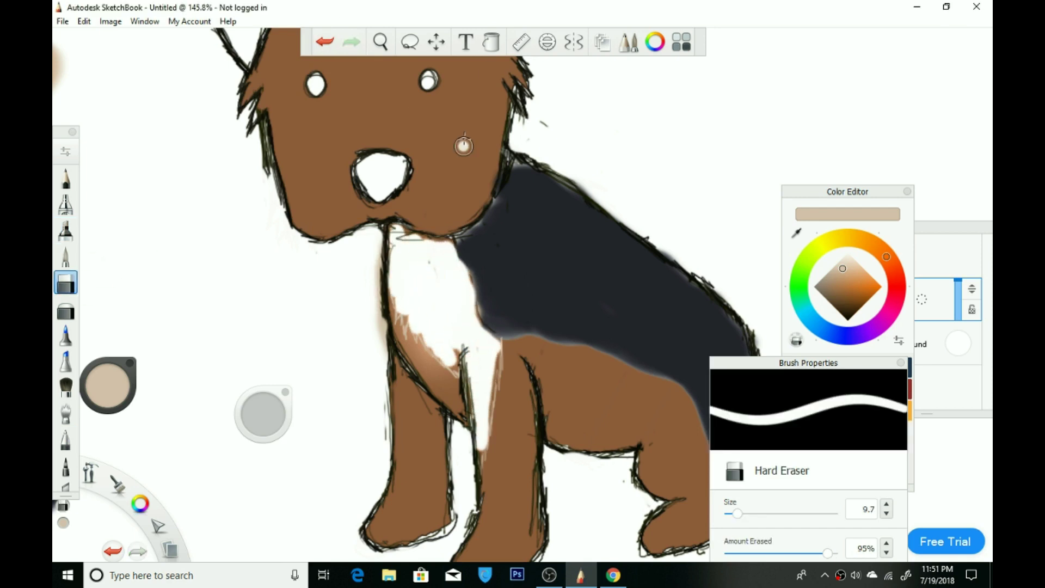
pyautogui.click(65, 230)
pyautogui.moveTo(400, 245)
pyautogui.mouseDown()
pyautogui.moveTo(471, 351)
pyautogui.moveTo(479, 441)
pyautogui.mouseUp()
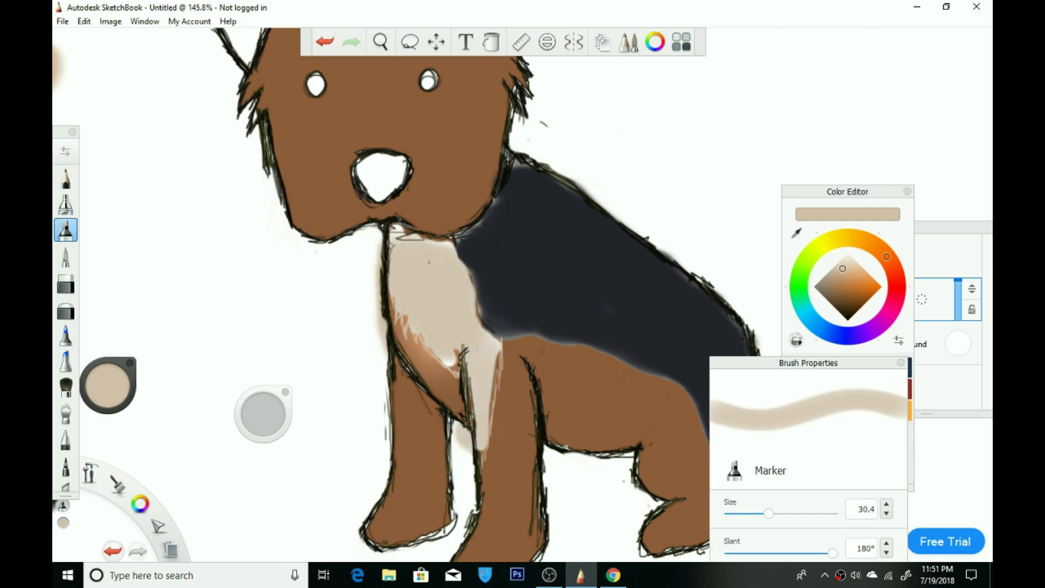
# Erase a wedge of brown from the upper inner side of the far front leg and colour it beige with the Marker
pyautogui.scroll(5, 430, 528)
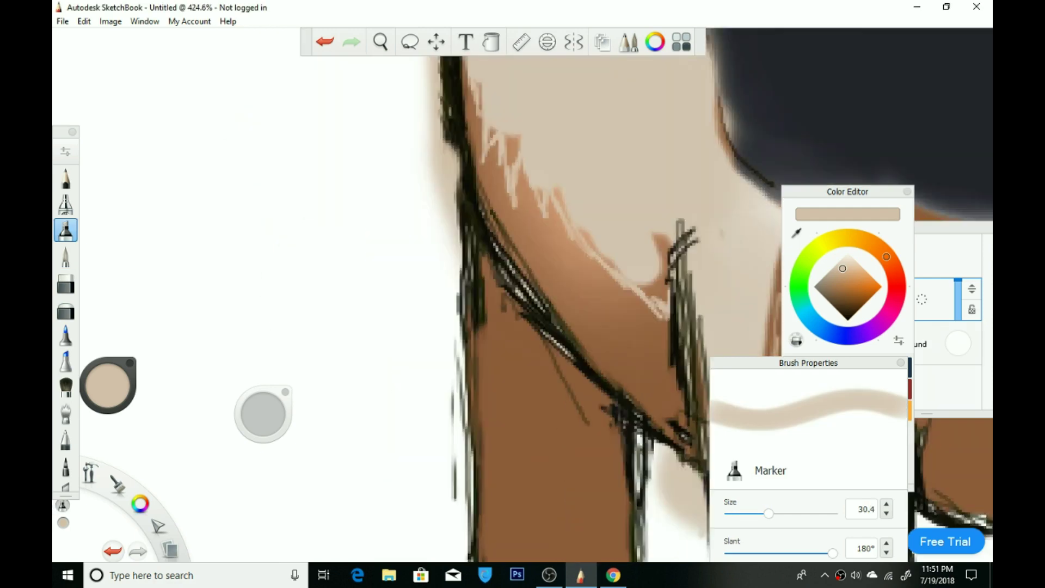
pyautogui.press('e')
pyautogui.moveTo(466, 198)
pyautogui.mouseDown()
pyautogui.moveTo(417, 178)
pyautogui.moveTo(429, 197)
pyautogui.moveTo(381, 97)
pyautogui.mouseUp()
pyautogui.press('e')
pyautogui.moveTo(458, 321); pyautogui.dragTo(387, 98)
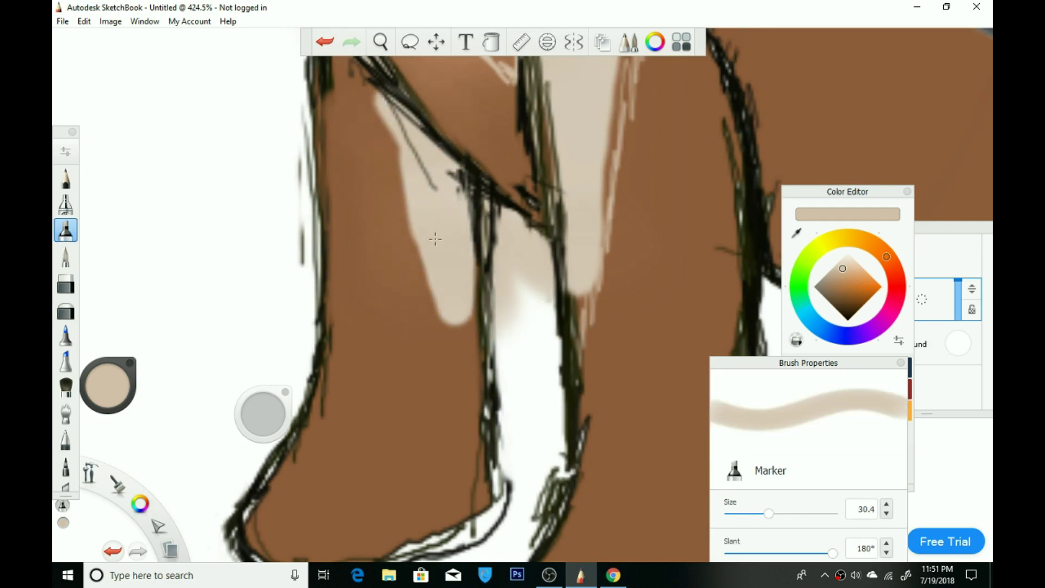
# Refine the lower edge of the beige chest with fine fur strokes using the Ballpoint Pen at size 0.9
pyautogui.scroll(-10, 424, 180)
pyautogui.scroll(9, 446, 27)
pyautogui.click(65, 439)
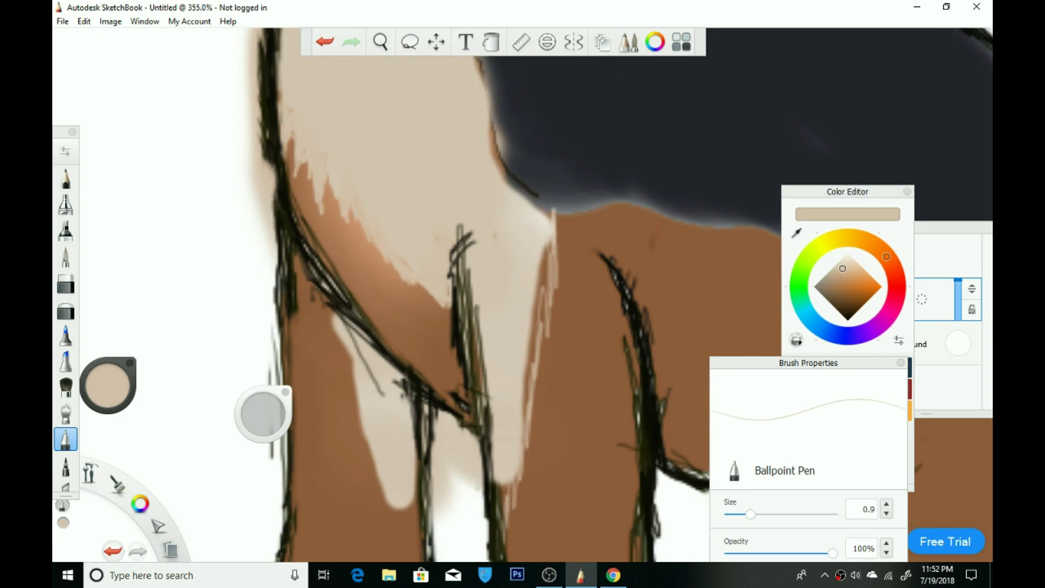
pyautogui.moveTo(378, 255); pyautogui.dragTo(449, 326)
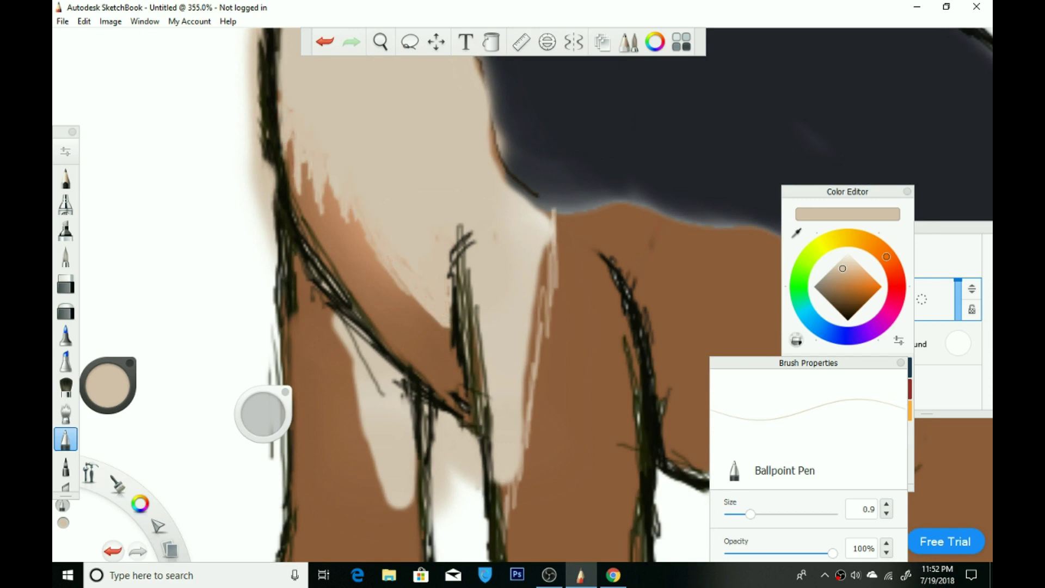
pyautogui.scroll(-2, 132, 99)
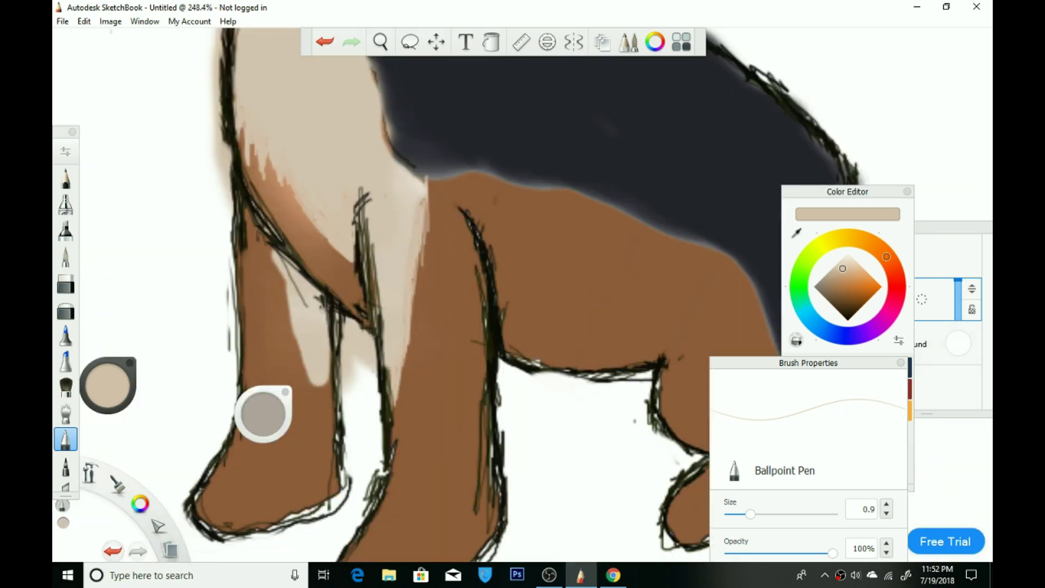
# Draw beige fur strokes along the side of the forehead above the cheek tuft with the Ballpoint Pen
pyautogui.scroll(-6, 133, 99)
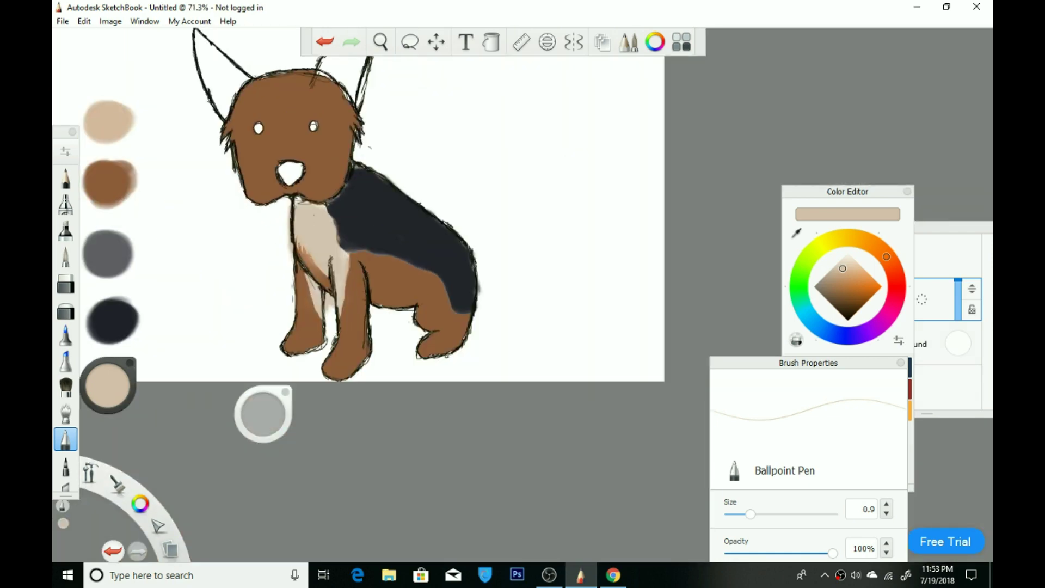
pyautogui.scroll(-5, 321, 169)
pyautogui.scroll(10, 313, 147)
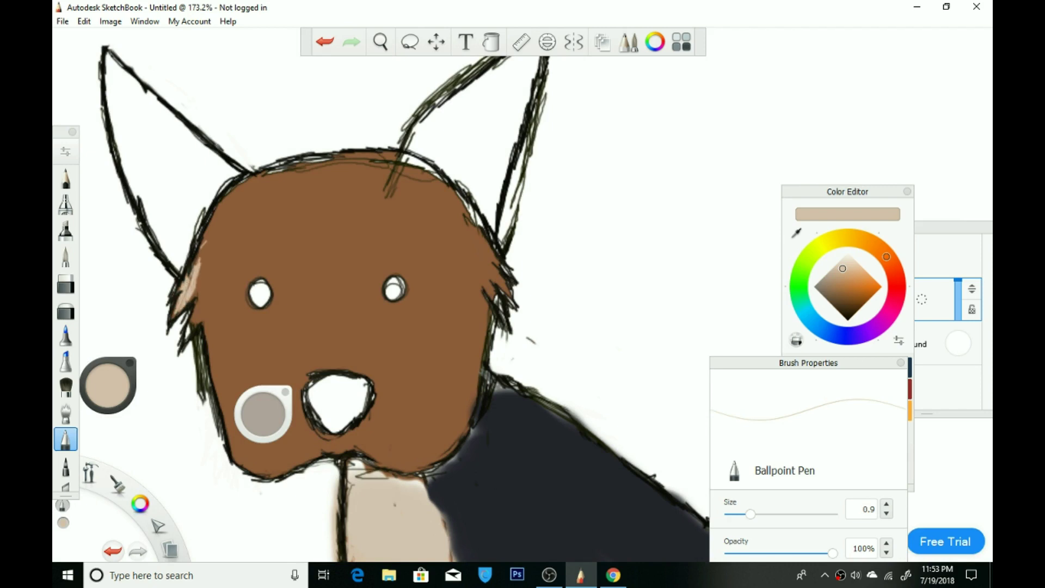
pyautogui.moveTo(194, 322); pyautogui.dragTo(231, 198)
pyautogui.moveTo(210, 288); pyautogui.dragTo(245, 242)
pyautogui.scroll(-3, 68, 288)
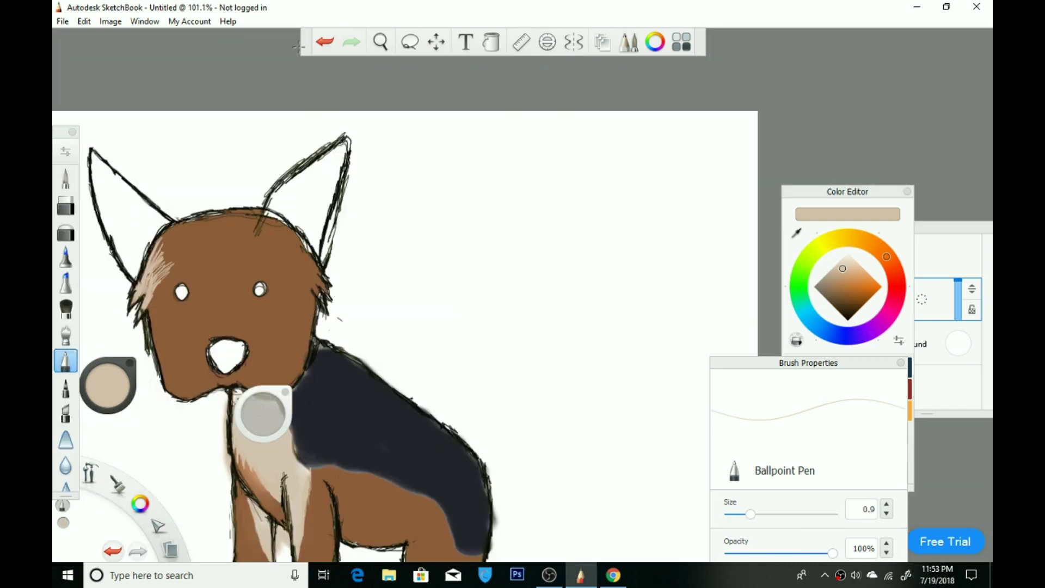
# Undo the beige fur strokes and patches on the head, chest and legs, along with part of the chest highlight
pyautogui.hotkey('ctrl', 'z')
pyautogui.hotkey('ctrl', 'z')
pyautogui.hotkey('ctrl', 'z')
pyautogui.hotkey('ctrl', 'z')
pyautogui.hotkey('ctrl', 'z')
pyautogui.scroll(2, 407, 235)
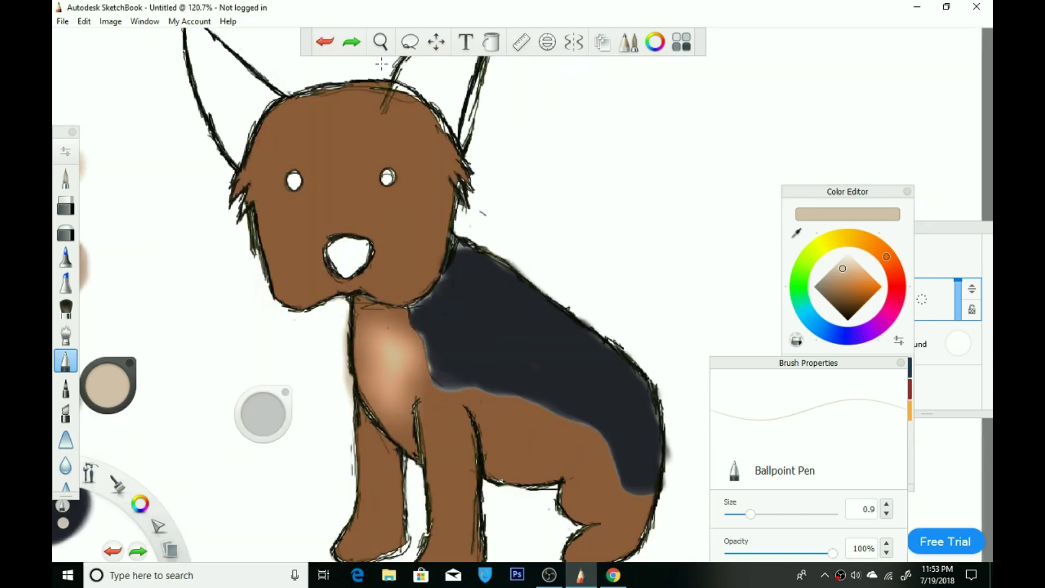
pyautogui.hotkey('ctrl', 'z')
# Mix a pale yellow and paint two test swatches of it beside the dog with the Marker at size 30.4
pyautogui.click(841, 240)
pyautogui.click(856, 267)
pyautogui.scroll(-2, 737, 207)
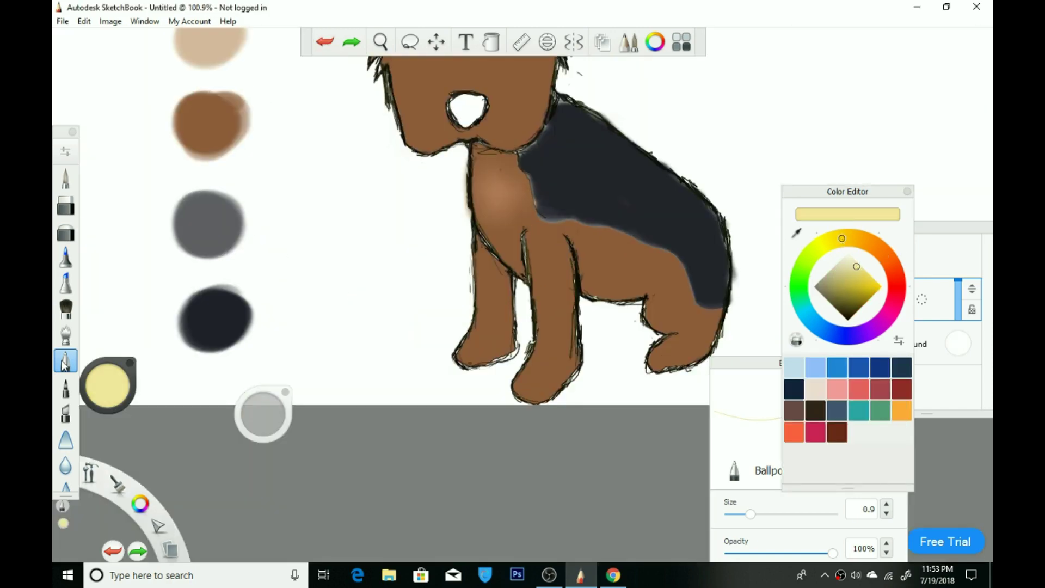
pyautogui.scroll(-3, 72, 343)
pyautogui.click(65, 229)
pyautogui.moveTo(97, 209); pyautogui.dragTo(123, 178)
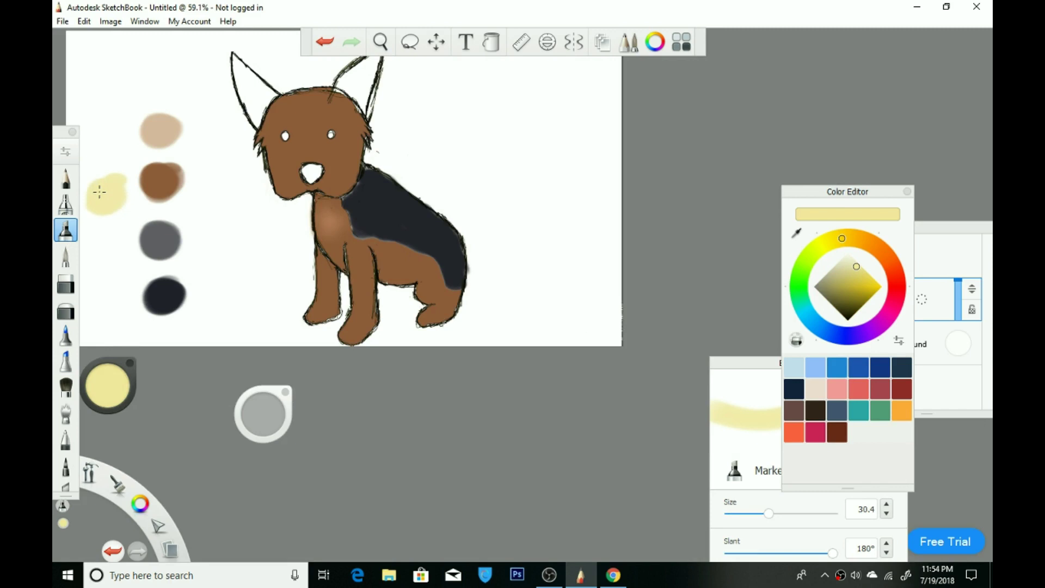
pyautogui.scroll(5, 311, 234)
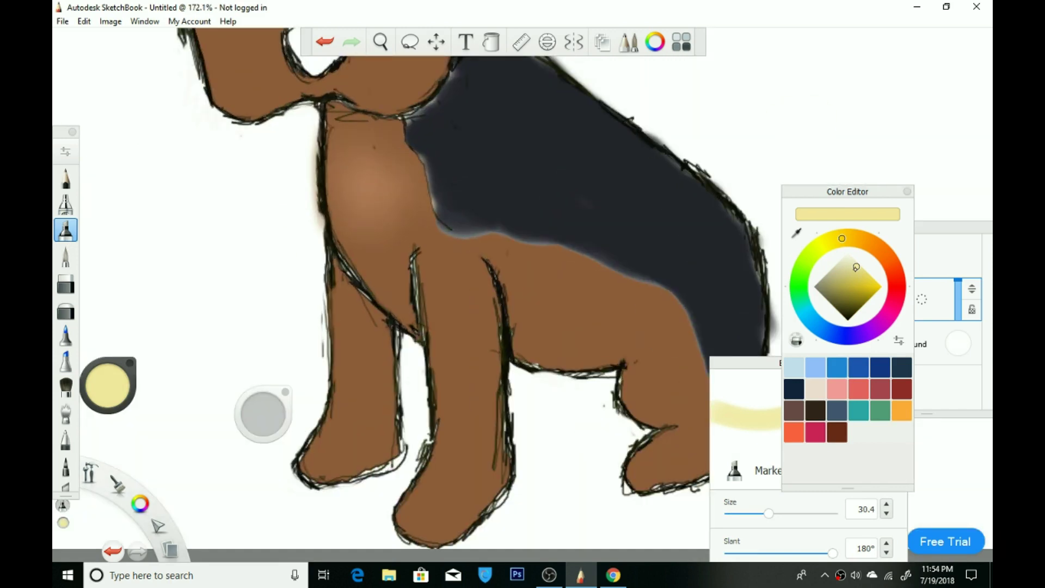
pyautogui.moveTo(196, 240)
pyautogui.mouseDown()
pyautogui.moveTo(180, 222)
pyautogui.moveTo(202, 217)
pyautogui.mouseUp()
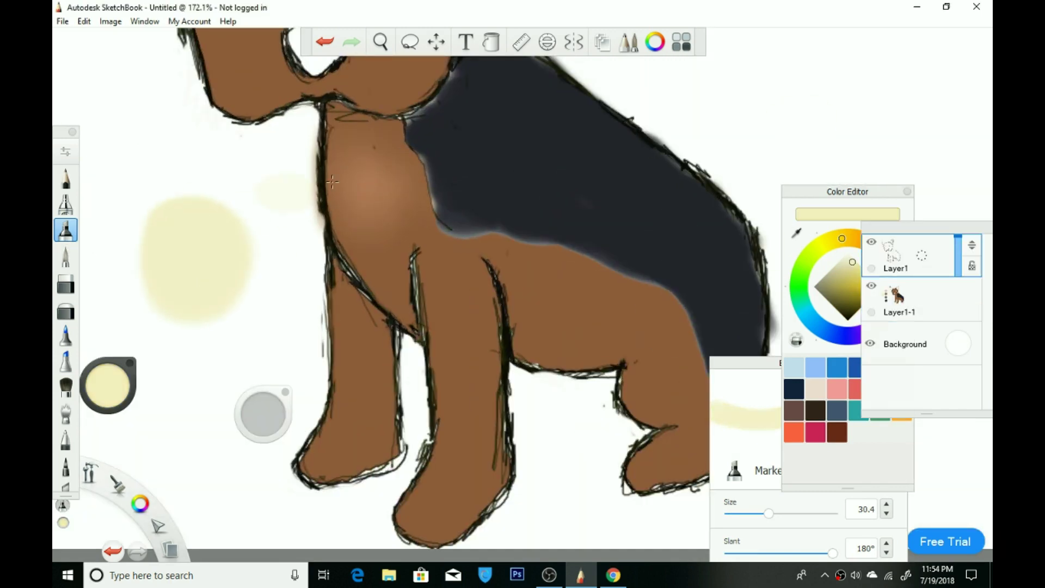
# Try pale yellow strokes on the chest and undo them
pyautogui.moveTo(354, 217); pyautogui.dragTo(353, 136)
pyautogui.hotkey('ctrl', 'z')
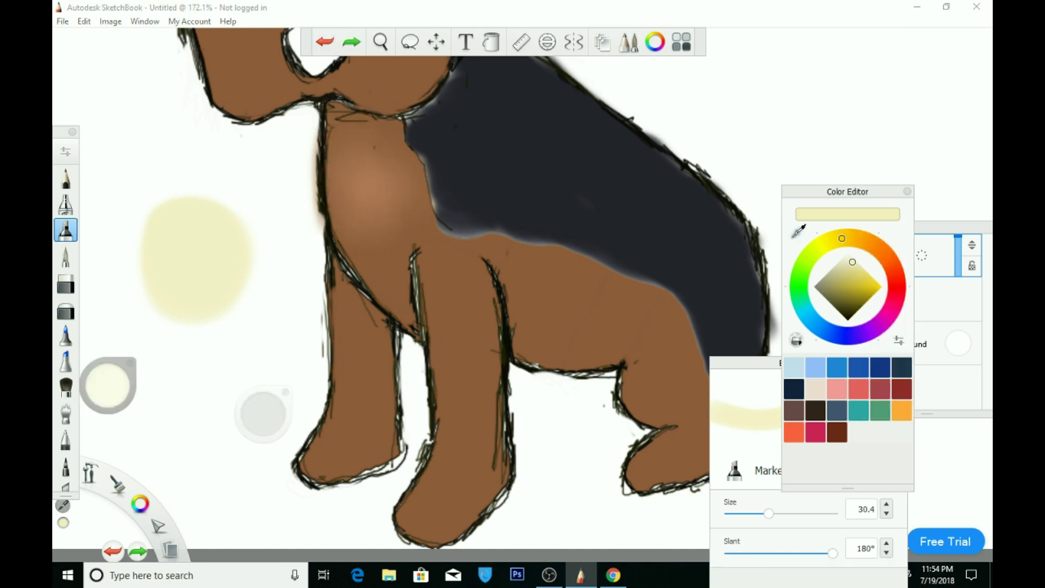
pyautogui.moveTo(359, 228); pyautogui.dragTo(348, 171)
pyautogui.hotkey('ctrl', 'z')
pyautogui.hotkey('ctrl', 'z')
pyautogui.hotkey('ctrl', 'z')
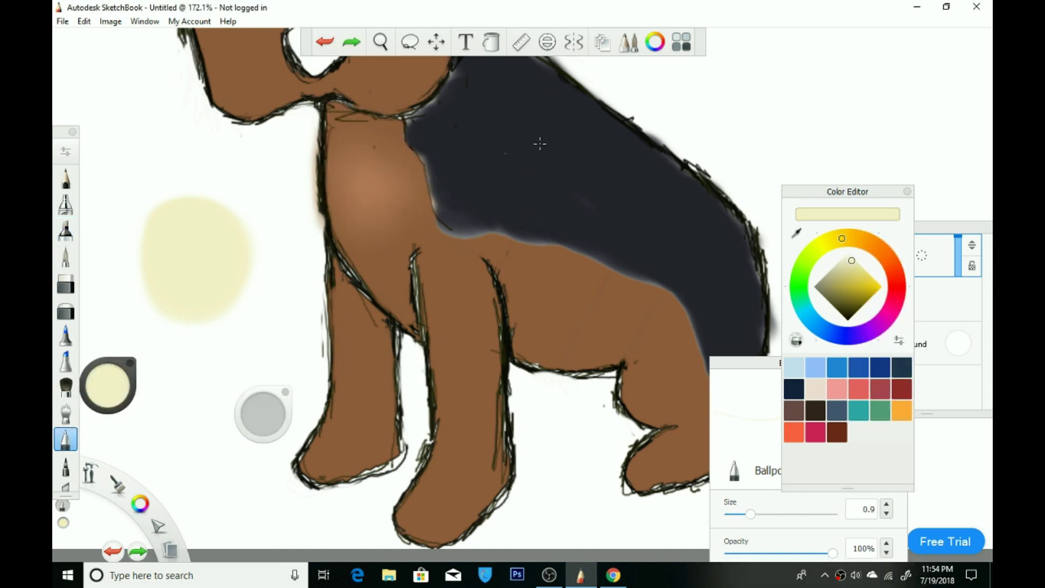
# Deepen the pale yellow swatch slightly, and paint the chest and upper front legs pale yellow with the Marker at size 30.4
pyautogui.click(65, 229)
pyautogui.moveTo(119, 223); pyautogui.dragTo(180, 226)
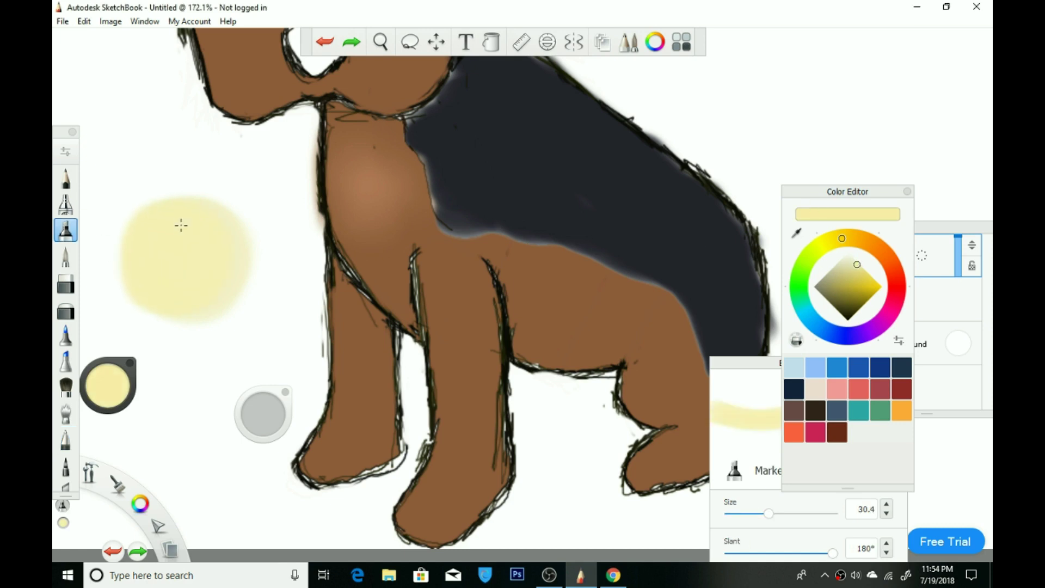
pyautogui.moveTo(349, 250)
pyautogui.mouseDown()
pyautogui.moveTo(354, 198)
pyautogui.moveTo(383, 148)
pyautogui.moveTo(361, 226)
pyautogui.moveTo(435, 283)
pyautogui.moveTo(457, 403)
pyautogui.moveTo(369, 361)
pyautogui.moveTo(423, 241)
pyautogui.moveTo(366, 133)
pyautogui.moveTo(343, 140)
pyautogui.mouseUp()
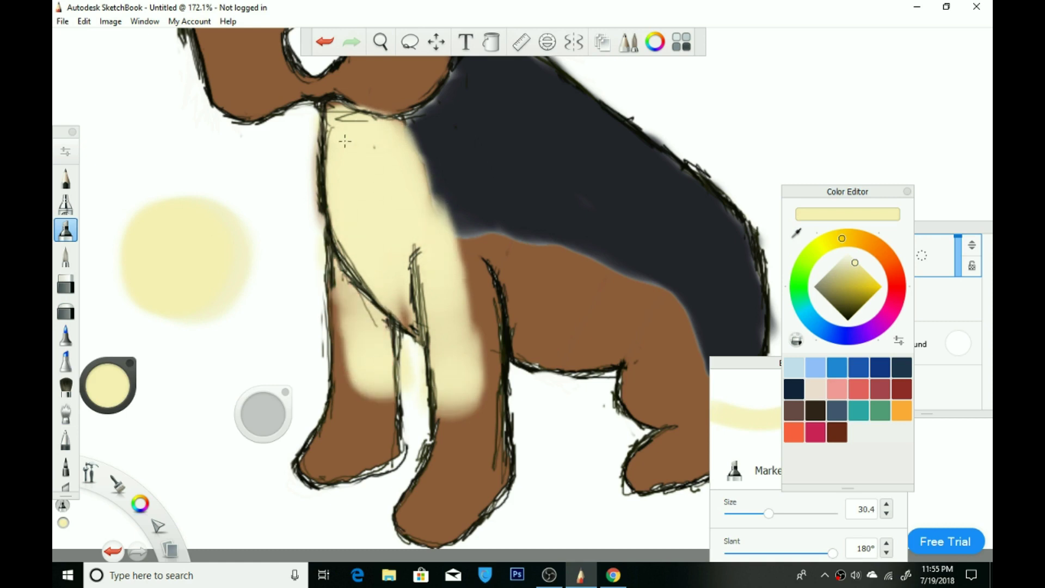
# Paint the forehead and sides of the head pale yellow down to eye level, undoing an unwanted stroke
pyautogui.scroll(-3, 381, 244)
pyautogui.scroll(2, 460, 243)
pyautogui.moveTo(484, 256); pyautogui.dragTo(460, 244)
pyautogui.hotkey('ctrl', 'z')
pyautogui.moveTo(356, 226)
pyautogui.mouseDown()
pyautogui.moveTo(299, 233)
pyautogui.moveTo(294, 273)
pyautogui.moveTo(294, 236)
pyautogui.moveTo(387, 207)
pyautogui.moveTo(328, 249)
pyautogui.moveTo(493, 289)
pyautogui.moveTo(407, 175)
pyautogui.moveTo(329, 243)
pyautogui.moveTo(341, 250)
pyautogui.moveTo(229, 300)
pyautogui.moveTo(321, 283)
pyautogui.moveTo(305, 272)
pyautogui.mouseUp()
# Sample the brown and try painting a Marker patch around the eye on the yellow forehead, undoing it
pyautogui.click(799, 232)
pyautogui.click(286, 311)
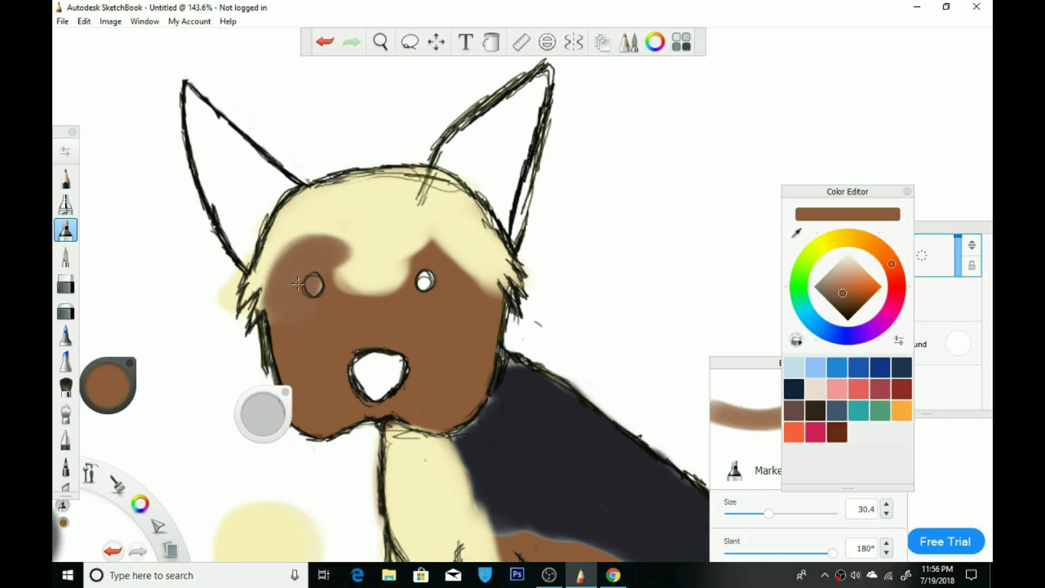
pyautogui.hotkey('ctrl', 'z')
pyautogui.click(325, 42)
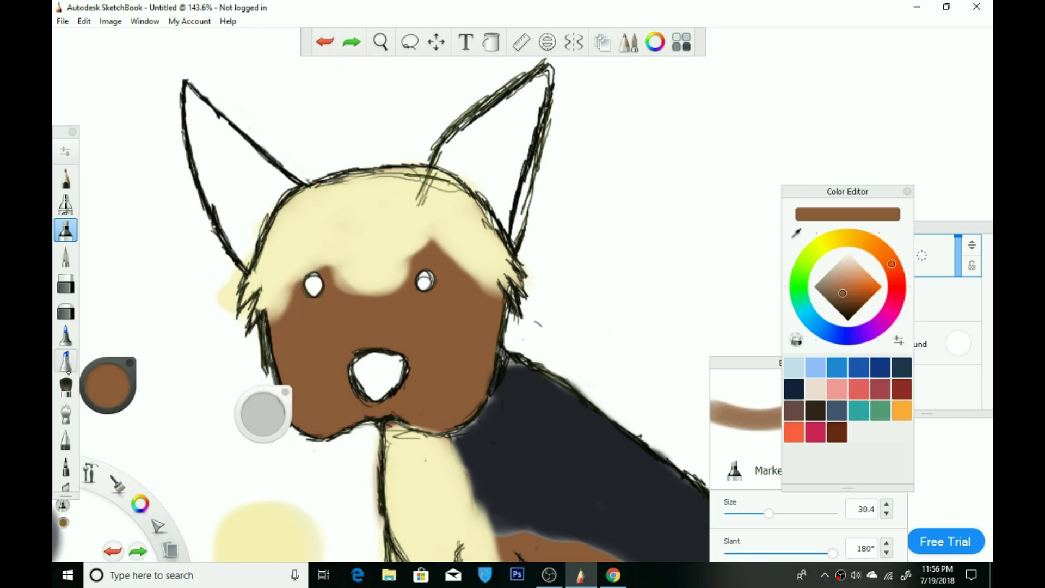
# Paint brown fur strokes beside the eye with the Synthetic brush at size 5.8, undoing the unwanted strokes
pyautogui.click(66, 387)
pyautogui.moveTo(296, 267)
pyautogui.mouseDown()
pyautogui.moveTo(271, 314)
pyautogui.moveTo(261, 269)
pyautogui.moveTo(305, 256)
pyautogui.moveTo(381, 291)
pyautogui.mouseUp()
pyautogui.click(326, 42)
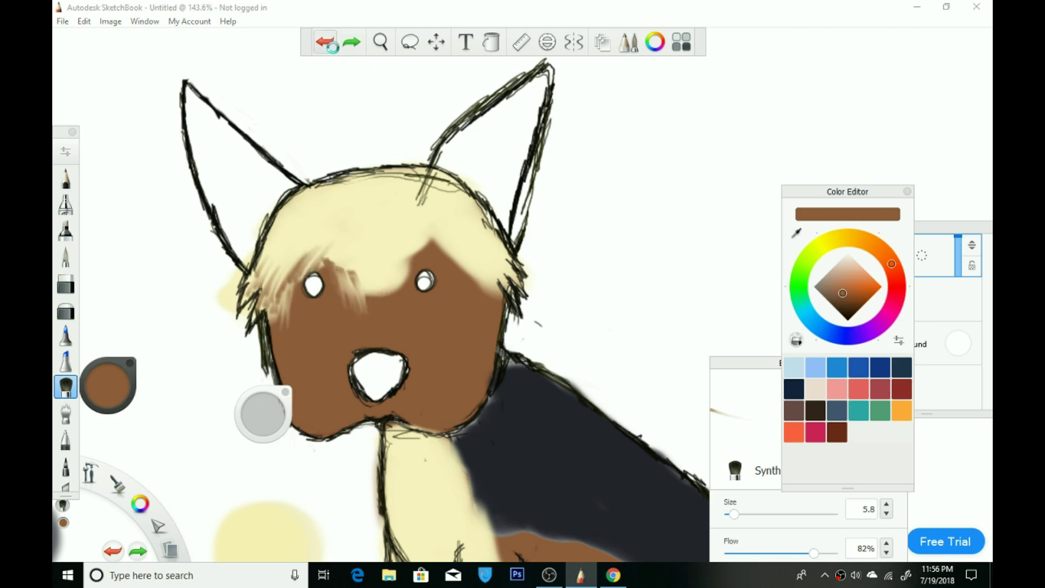
pyautogui.click(326, 42)
pyautogui.hotkey('ctrl', 'z')
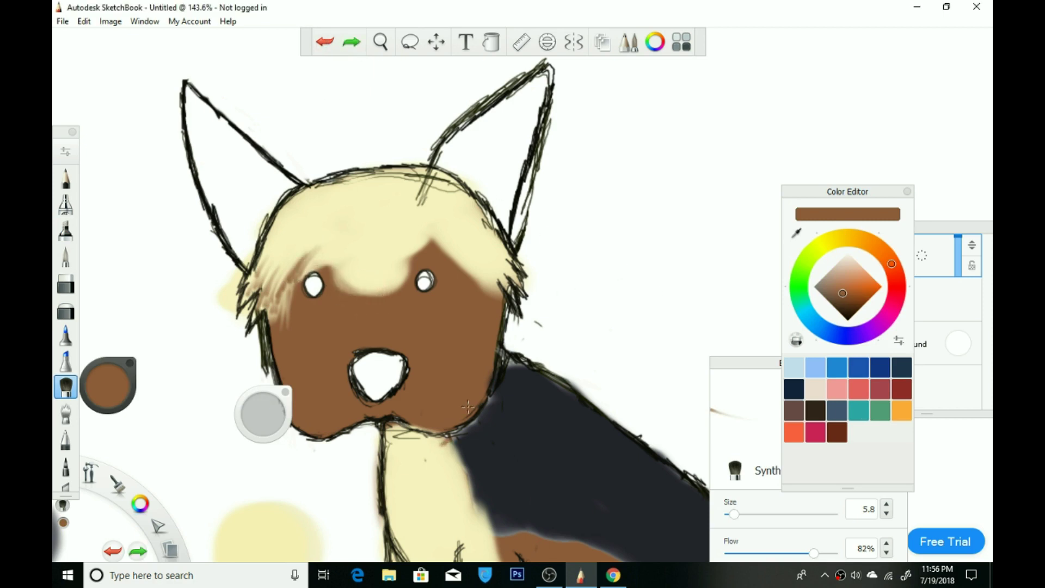
# Smudge the border between the yellow chest and the dark back patch into fur tufts with the Smudge brush at size 8.2
pyautogui.press('s')
pyautogui.moveTo(460, 435); pyautogui.dragTo(470, 498)
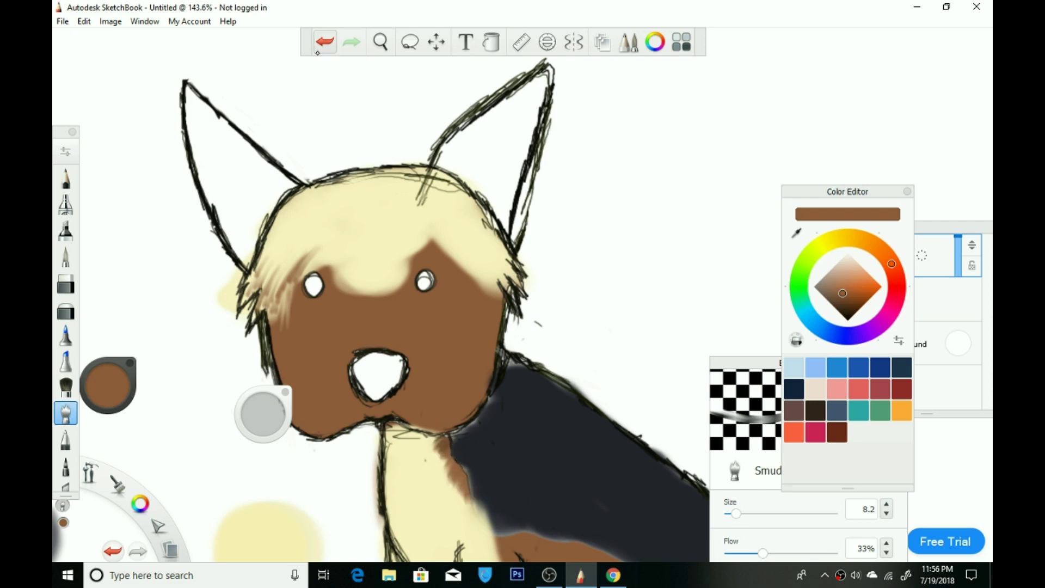
pyautogui.click(325, 44)
pyautogui.keyDown('alt'); pyautogui.click(473, 465); pyautogui.keyUp('alt')
pyautogui.moveTo(442, 433)
pyautogui.mouseDown()
pyautogui.moveTo(490, 517)
pyautogui.moveTo(466, 471)
pyautogui.mouseUp()
# Smudge the edges of the yellow patches on both front legs into the brown as fur strokes
pyautogui.scroll(-5, 479, 490)
pyautogui.scroll(8, 479, 490)
pyautogui.moveTo(346, 361)
pyautogui.mouseDown()
pyautogui.moveTo(383, 389)
pyautogui.moveTo(394, 436)
pyautogui.mouseUp()
pyautogui.moveTo(330, 315); pyautogui.dragTo(332, 403)
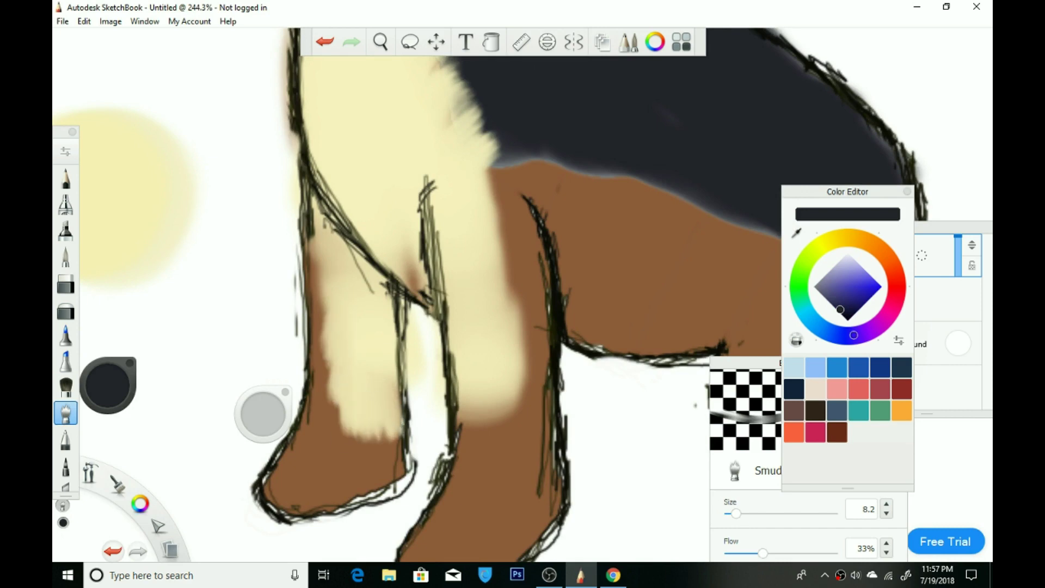
pyautogui.moveTo(310, 245); pyautogui.dragTo(322, 352)
pyautogui.moveTo(461, 415)
pyautogui.mouseDown()
pyautogui.moveTo(512, 391)
pyautogui.moveTo(508, 197)
pyautogui.moveTo(496, 163)
pyautogui.mouseUp()
# Smudge the lower edge of the yellow forehead into downward fur strokes across the face
pyautogui.scroll(-6, 490, 163)
pyautogui.scroll(8, 471, 90)
pyautogui.moveTo(490, 273)
pyautogui.mouseDown()
pyautogui.moveTo(492, 229)
pyautogui.moveTo(522, 207)
pyautogui.moveTo(576, 233)
pyautogui.moveTo(632, 239)
pyautogui.moveTo(672, 215)
pyautogui.moveTo(686, 257)
pyautogui.mouseUp()
pyautogui.moveTo(475, 272); pyautogui.dragTo(485, 301)
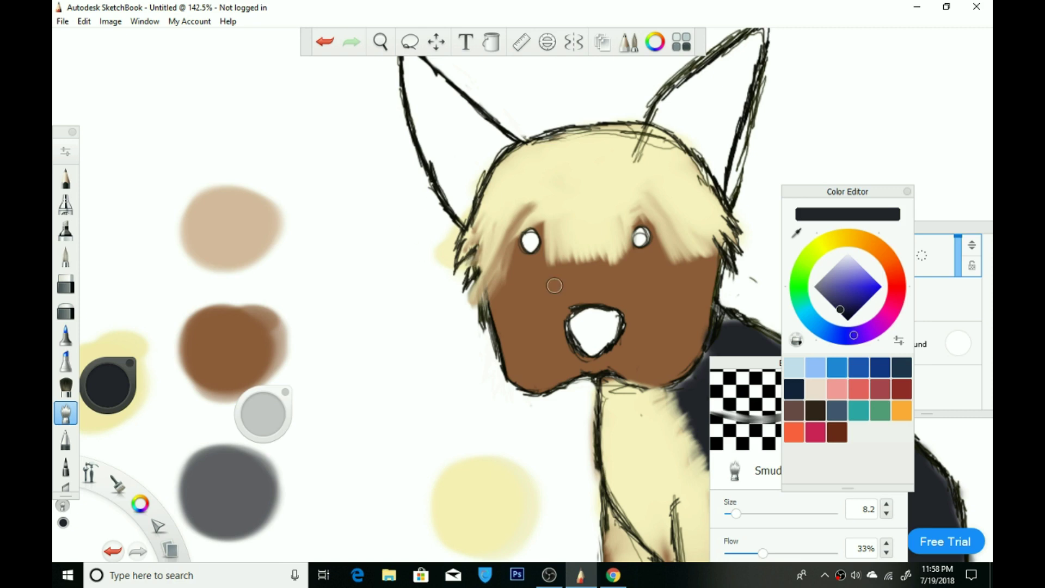
# Smudge the yellow down between the eyes to the nose and blend the fur around both eyes
pyautogui.moveTo(576, 237)
pyautogui.mouseDown()
pyautogui.moveTo(579, 302)
pyautogui.moveTo(603, 254)
pyautogui.moveTo(584, 277)
pyautogui.moveTo(558, 270)
pyautogui.moveTo(570, 284)
pyautogui.moveTo(626, 253)
pyautogui.mouseUp()
pyautogui.moveTo(584, 292); pyautogui.dragTo(563, 289)
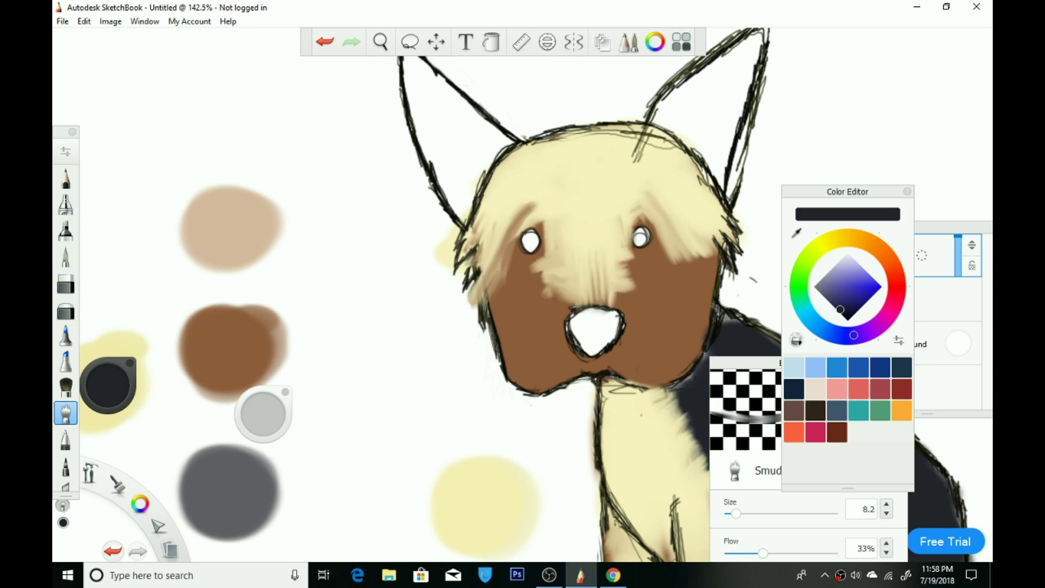
pyautogui.moveTo(521, 225); pyautogui.dragTo(536, 207)
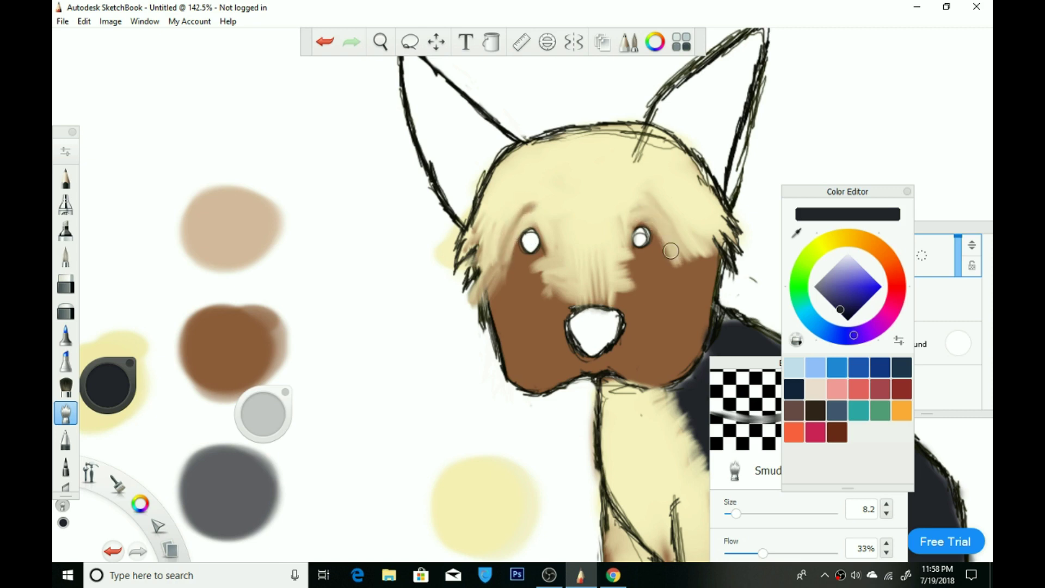
pyautogui.moveTo(631, 250); pyautogui.dragTo(631, 285)
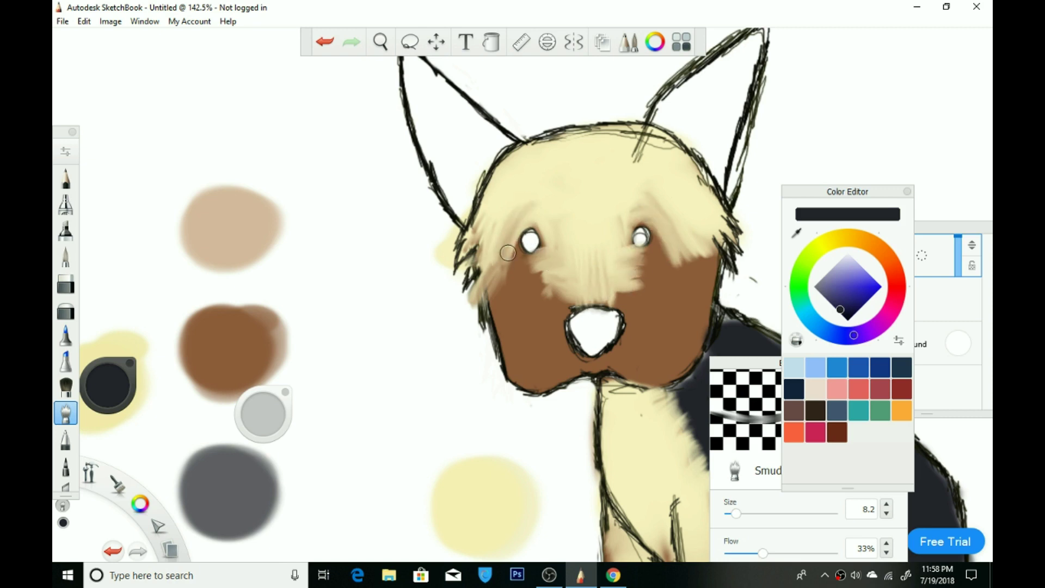
# Fill the nose and both eyes with the dark blue-black colour
pyautogui.click(66, 386)
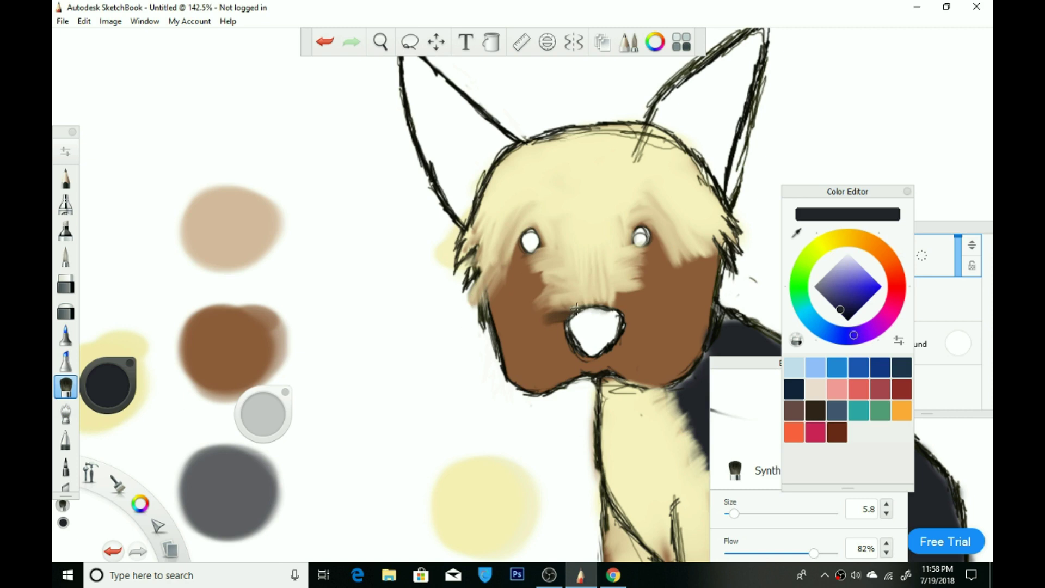
pyautogui.click(491, 42)
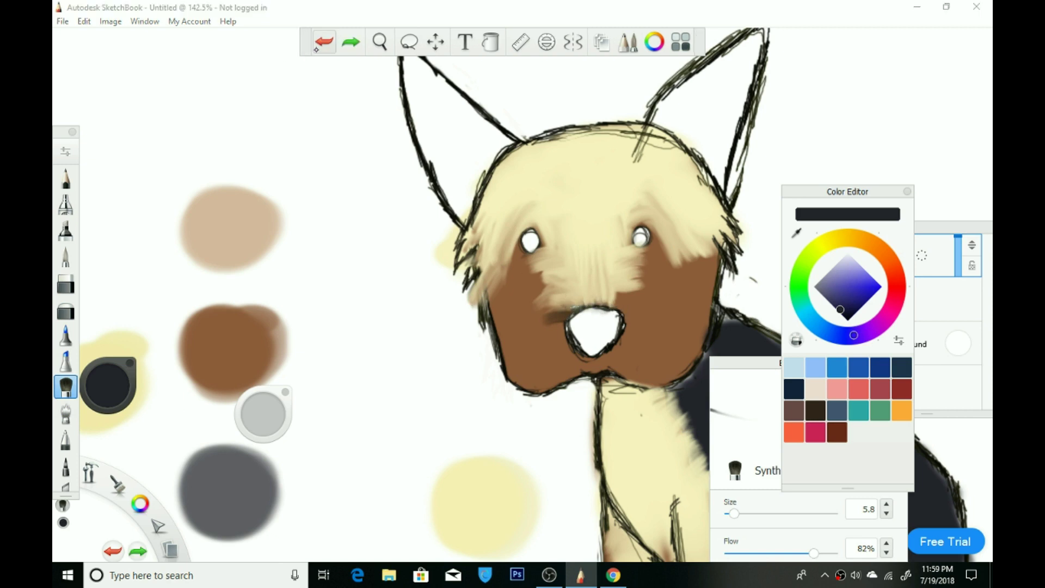
pyautogui.click(593, 318)
pyautogui.hotkey('ctrl', 'z')
pyautogui.click(66, 438)
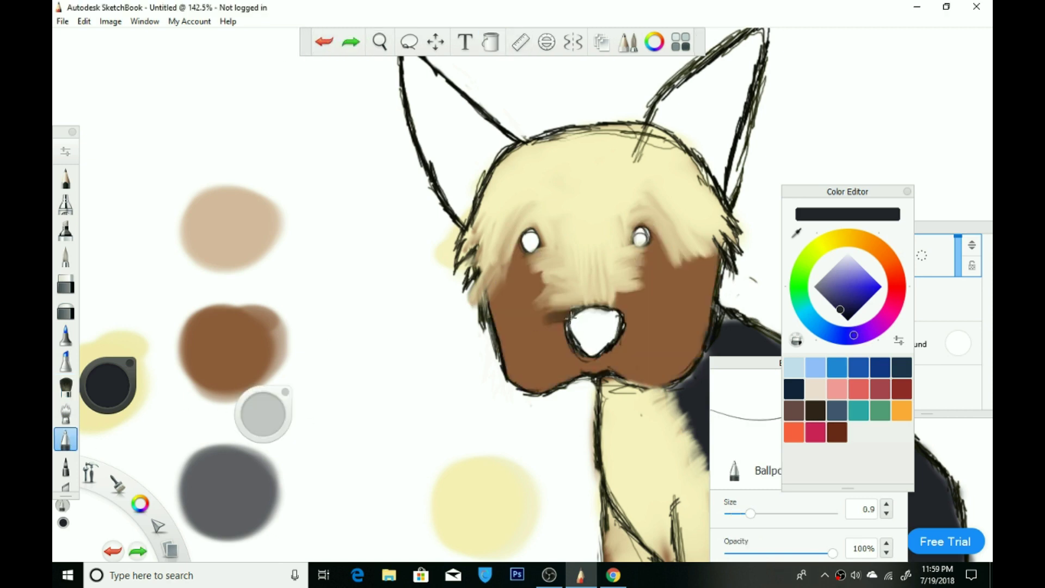
pyautogui.press('f')
pyautogui.click(577, 329)
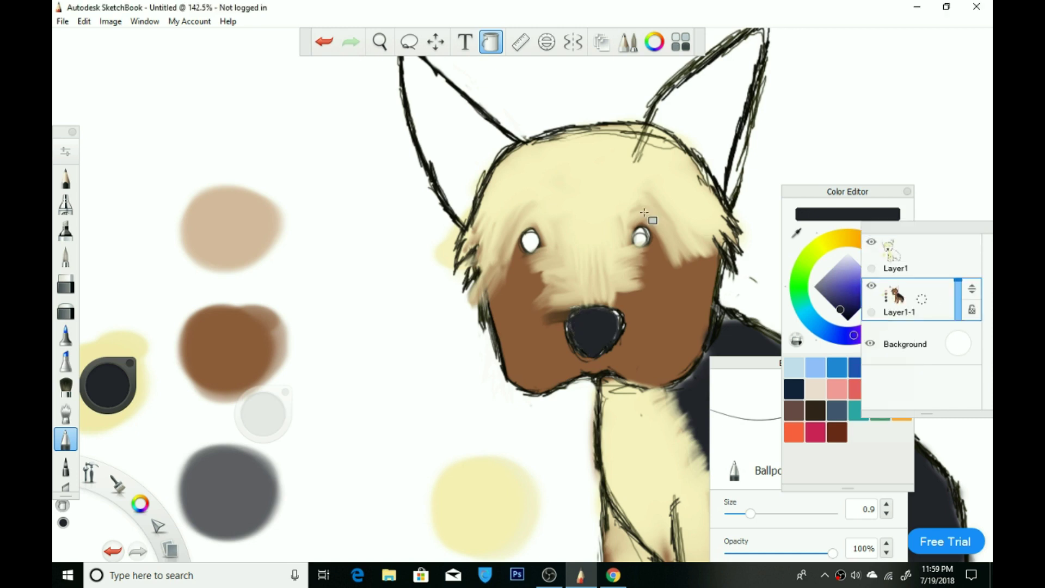
# Smudge the muzzle's lower edge into downward fur and shade under its other half with a reddish-brown Marker at size 30.4
pyautogui.click(66, 413)
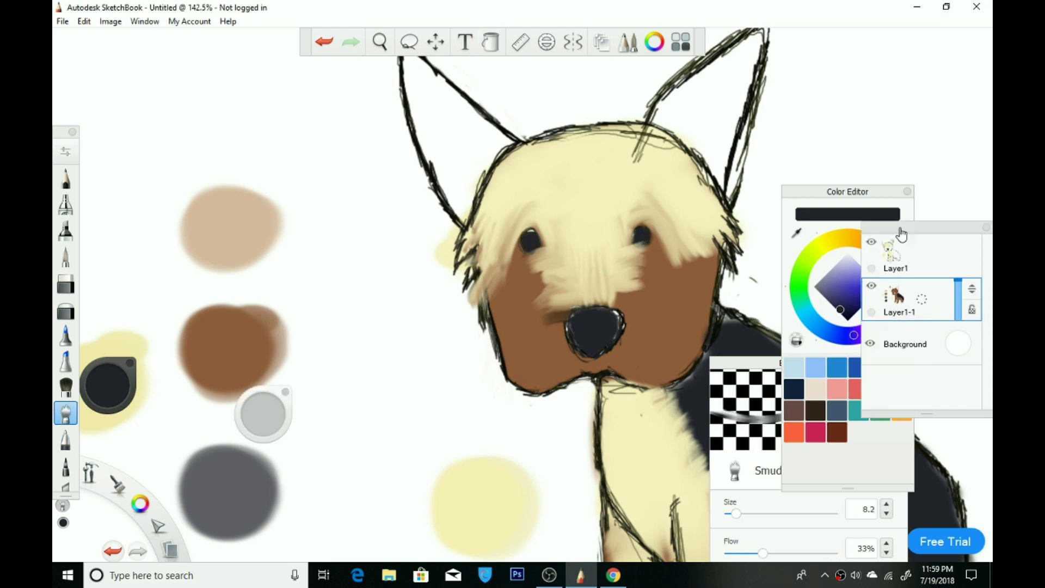
pyautogui.moveTo(514, 385); pyautogui.dragTo(568, 397)
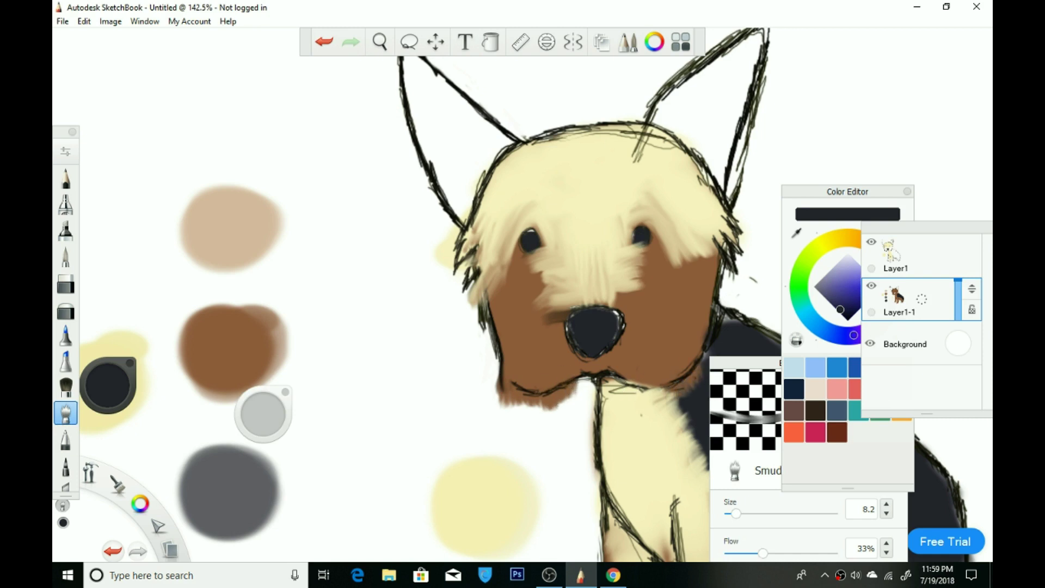
pyautogui.click(841, 292)
pyautogui.moveTo(841, 292); pyautogui.dragTo(842, 305)
pyautogui.click(65, 231)
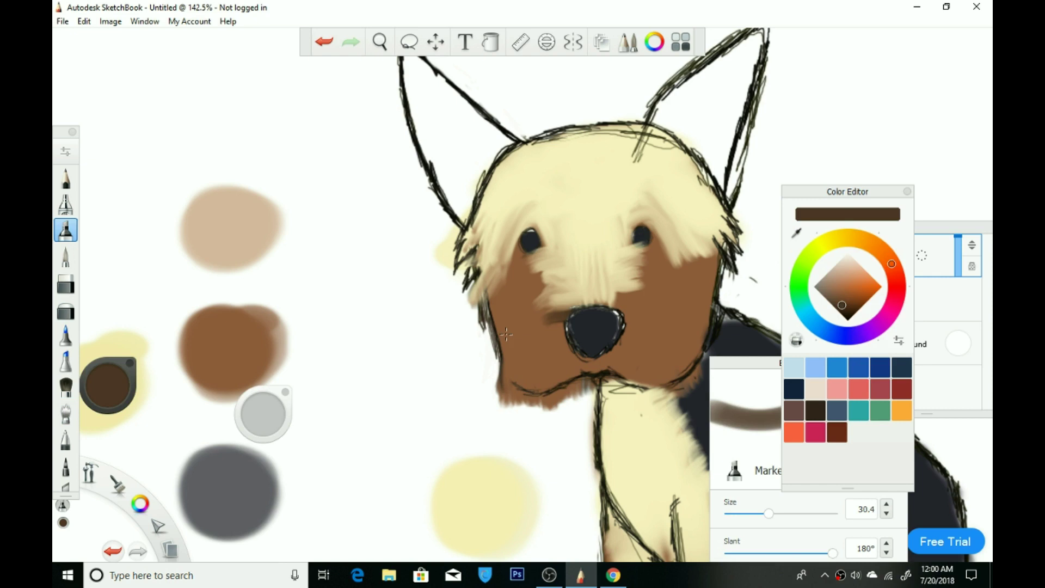
pyautogui.moveTo(841, 305); pyautogui.dragTo(856, 305)
pyautogui.moveTo(601, 385); pyautogui.dragTo(687, 394)
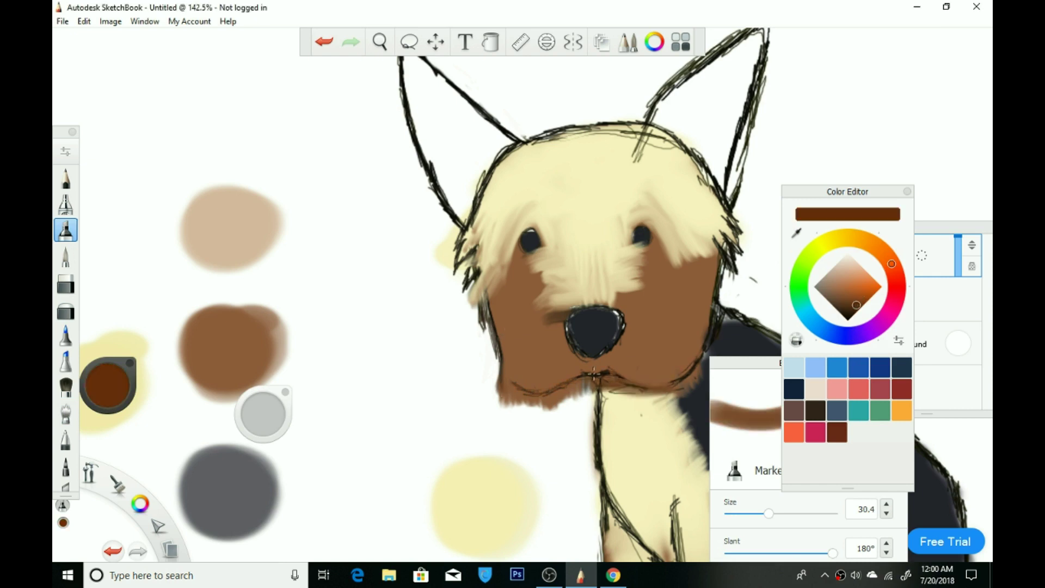
# Stroke the reddish brown over the outlines of both ears with the Marker at size 30.4
pyautogui.moveTo(451, 210); pyautogui.dragTo(445, 186)
pyautogui.scroll(-5, 445, 186)
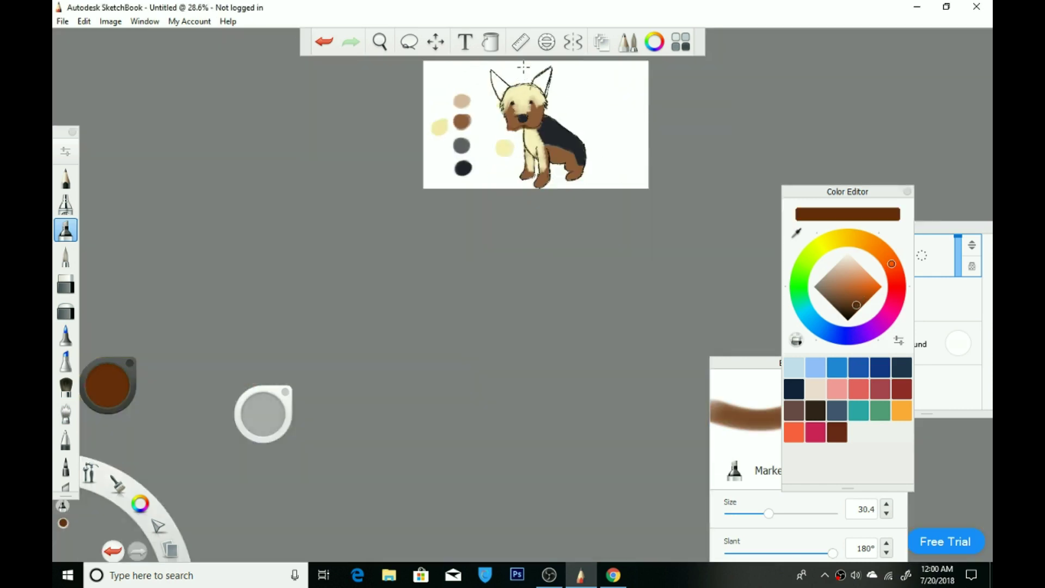
pyautogui.scroll(5, 314, 190)
pyautogui.moveTo(630, 123)
pyautogui.mouseDown()
pyautogui.moveTo(691, 68)
pyautogui.moveTo(651, 245)
pyautogui.mouseUp()
pyautogui.scroll(-5, 685, 80)
pyautogui.scroll(4, 616, 285)
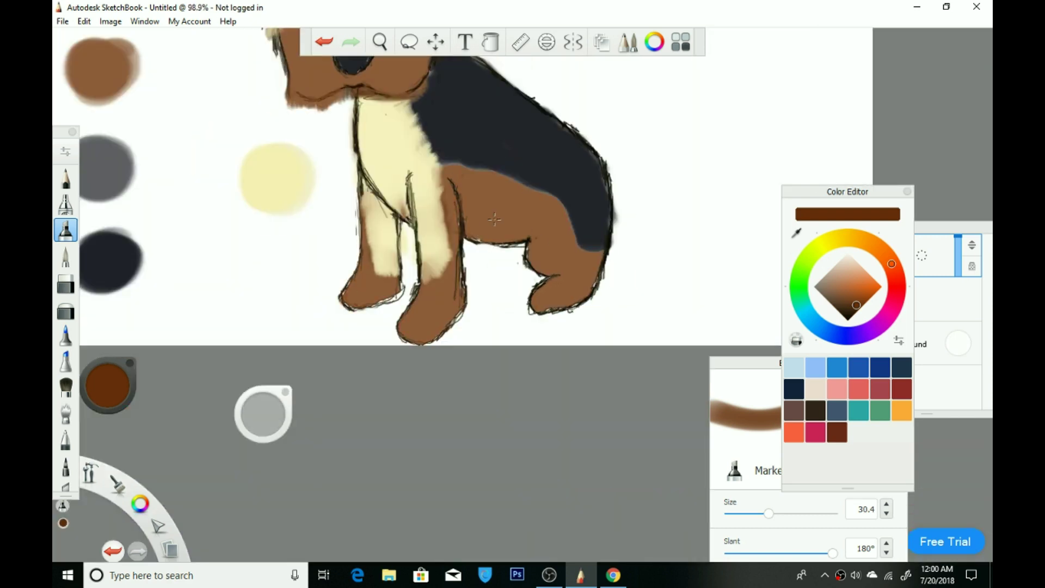
pyautogui.scroll(-2, 593, 175)
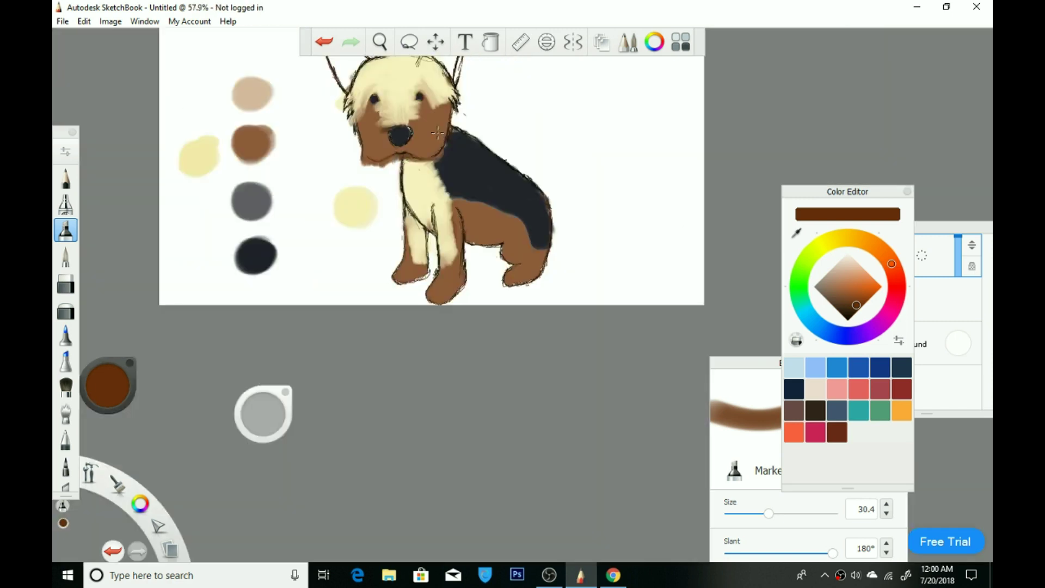
pyautogui.scroll(5, 426, 117)
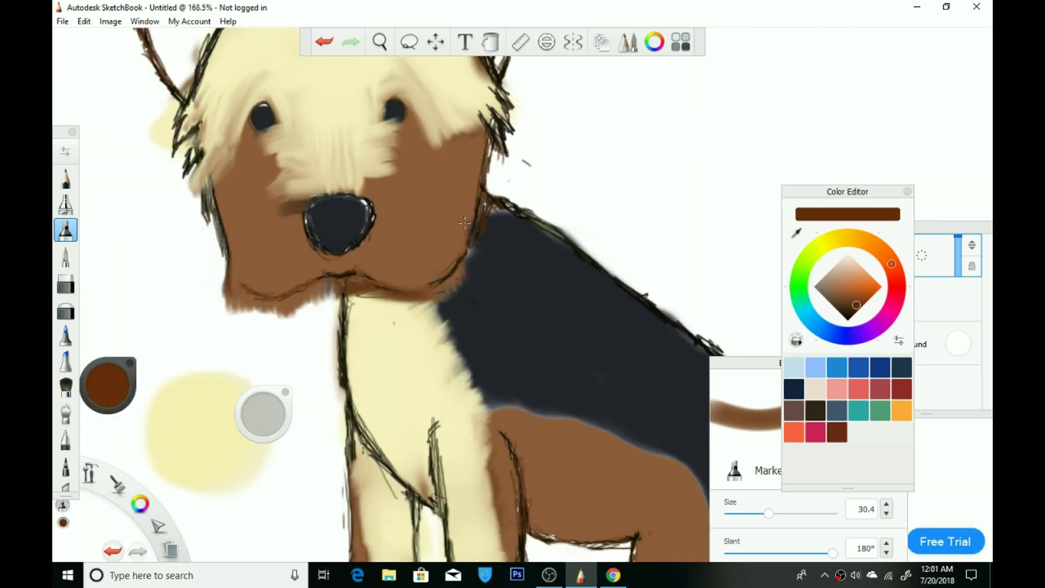
# Darken the mouth line below the nose with the Ballpoint at size 0.9 in very dark brown, and sample a light brown from the face
pyautogui.press('b')
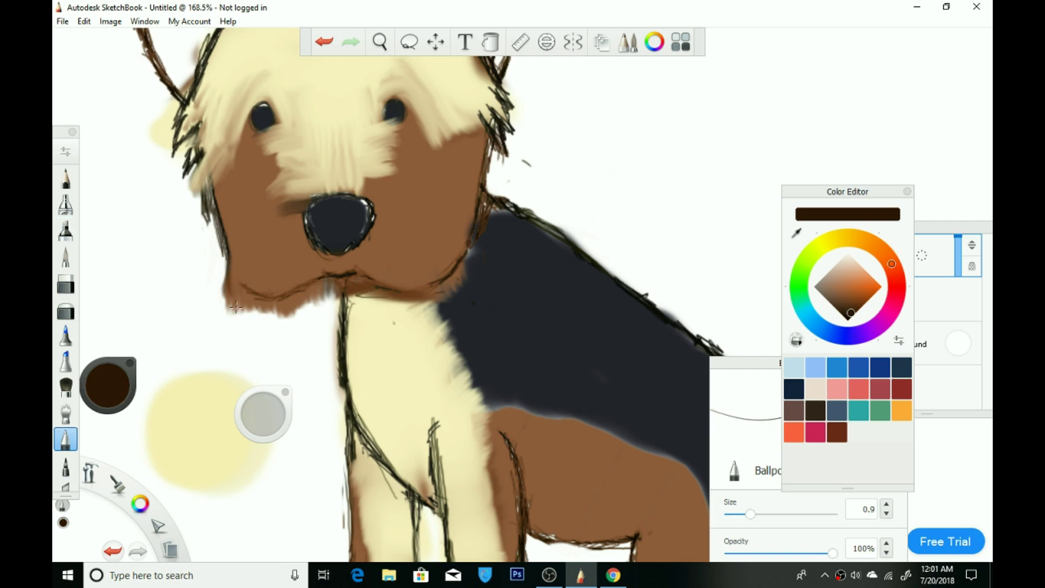
pyautogui.moveTo(351, 272); pyautogui.dragTo(328, 272)
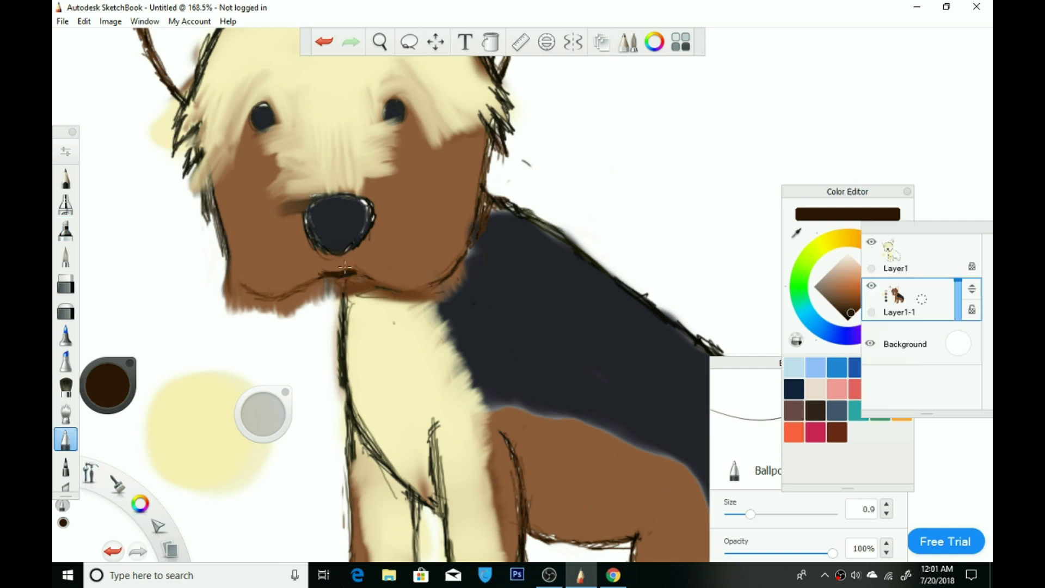
pyautogui.click(798, 230)
pyautogui.click(269, 181)
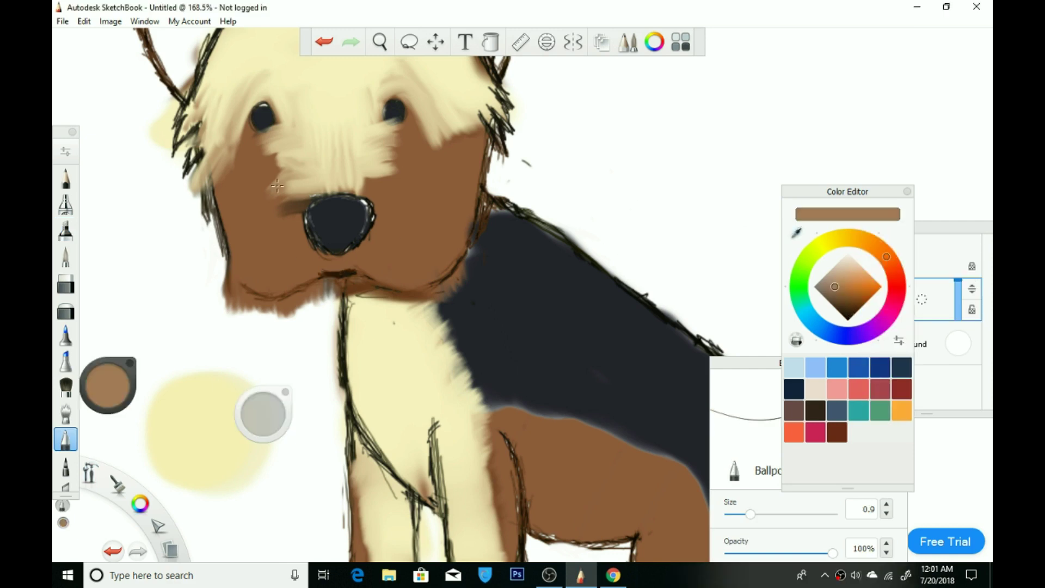
# Smudge pale yellow fur down the outer edge of the cheek on Layer1 and add pale yellow tufts along the muzzle's lower edge
pyautogui.click(66, 414)
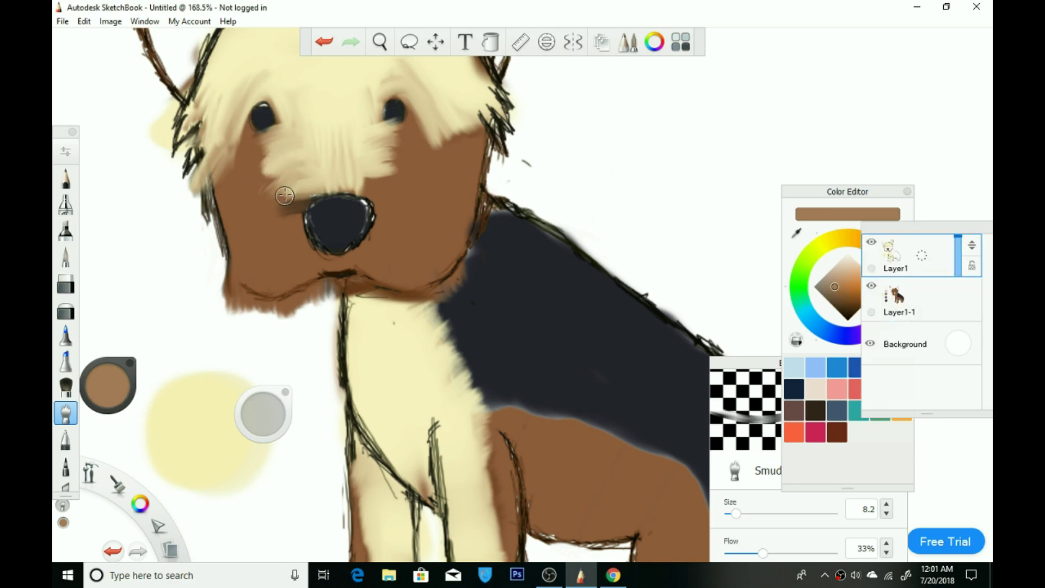
pyautogui.moveTo(211, 192); pyautogui.dragTo(235, 248)
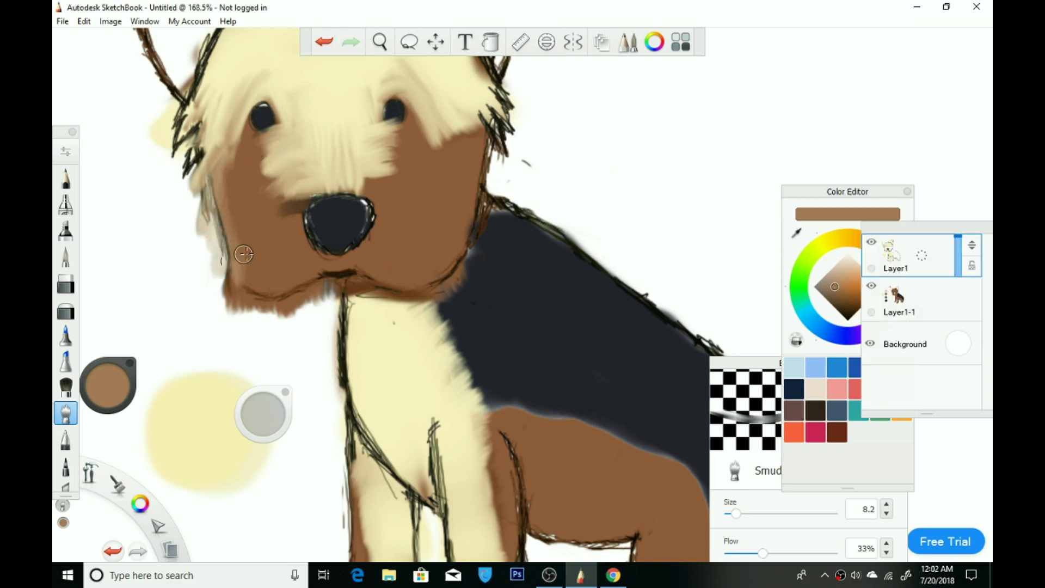
pyautogui.moveTo(219, 177)
pyautogui.mouseDown()
pyautogui.moveTo(233, 253)
pyautogui.moveTo(219, 191)
pyautogui.moveTo(233, 249)
pyautogui.moveTo(204, 258)
pyautogui.mouseUp()
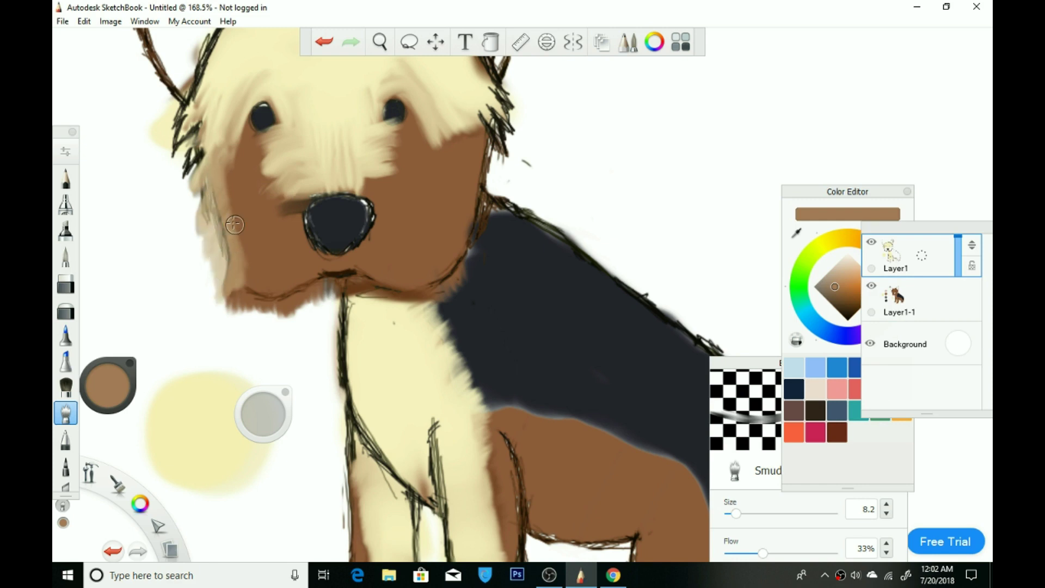
pyautogui.keyDown('alt'); pyautogui.click(212, 206); pyautogui.keyUp('alt')
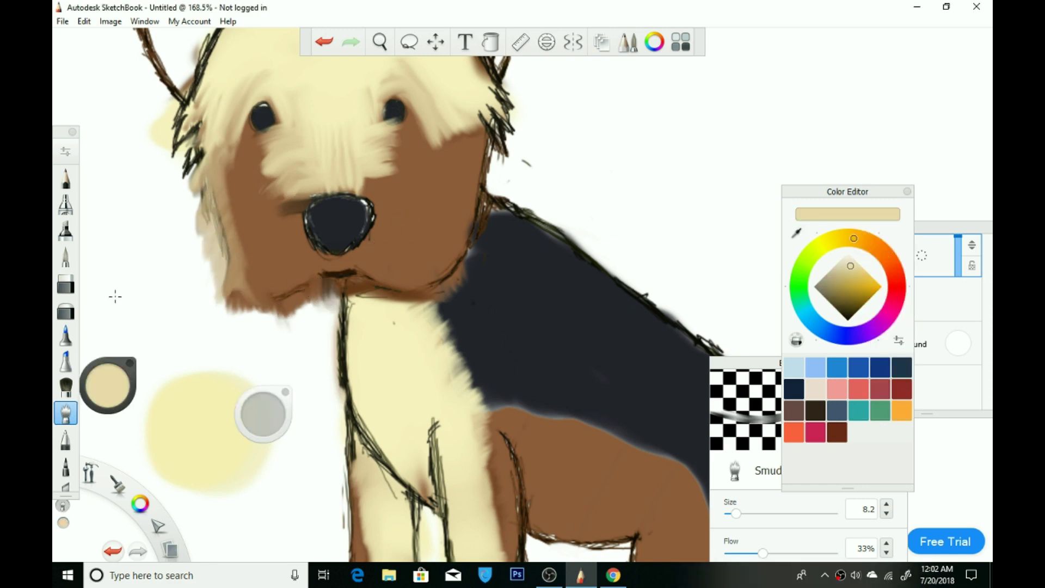
pyautogui.click(65, 387)
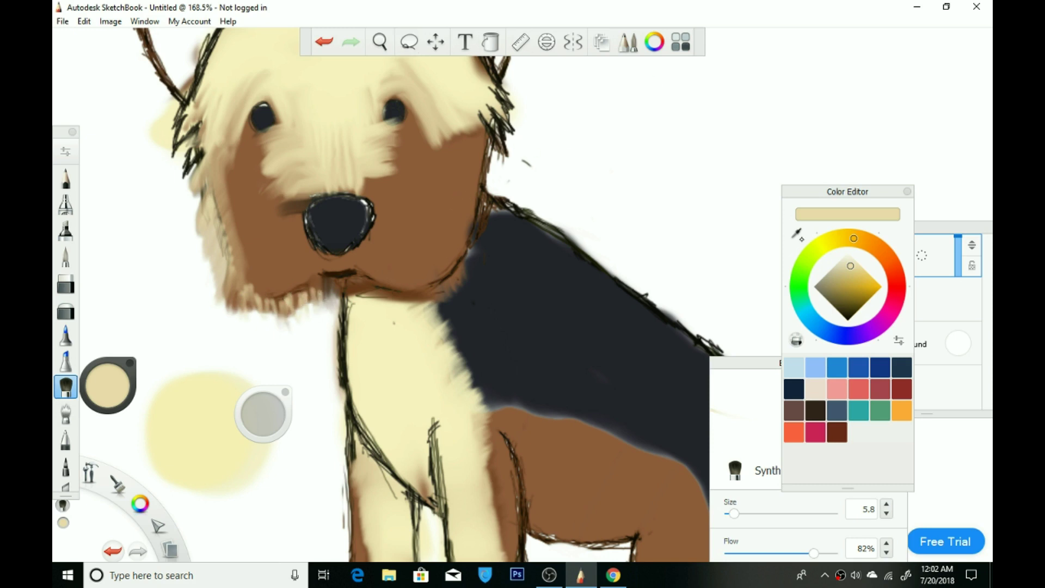
# Paint a brown, ragged-edged stripe from the nose up between the eyes using the Synthetic brush and the Marker
pyautogui.keyDown('alt'); pyautogui.click(323, 185); pyautogui.keyUp('alt')
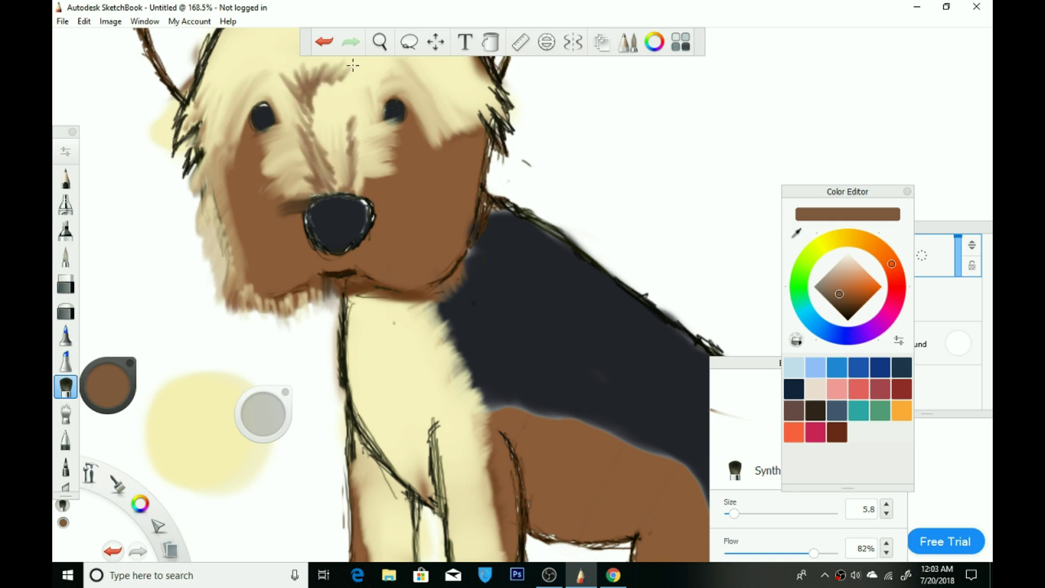
pyautogui.click(65, 438)
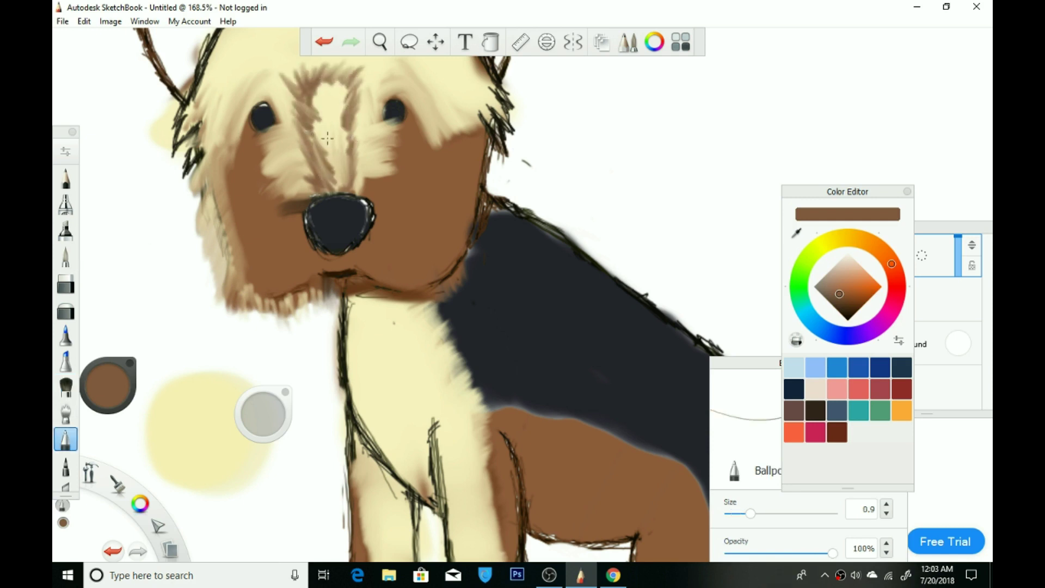
pyautogui.click(66, 230)
pyautogui.moveTo(331, 123); pyautogui.dragTo(339, 187)
pyautogui.moveTo(321, 82)
pyautogui.mouseDown()
pyautogui.moveTo(318, 174)
pyautogui.moveTo(305, 113)
pyautogui.mouseUp()
# Smudge the brown stripe's edges into fur and blend the brown cheeks up into the yellow beside both eyes
pyautogui.click(66, 413)
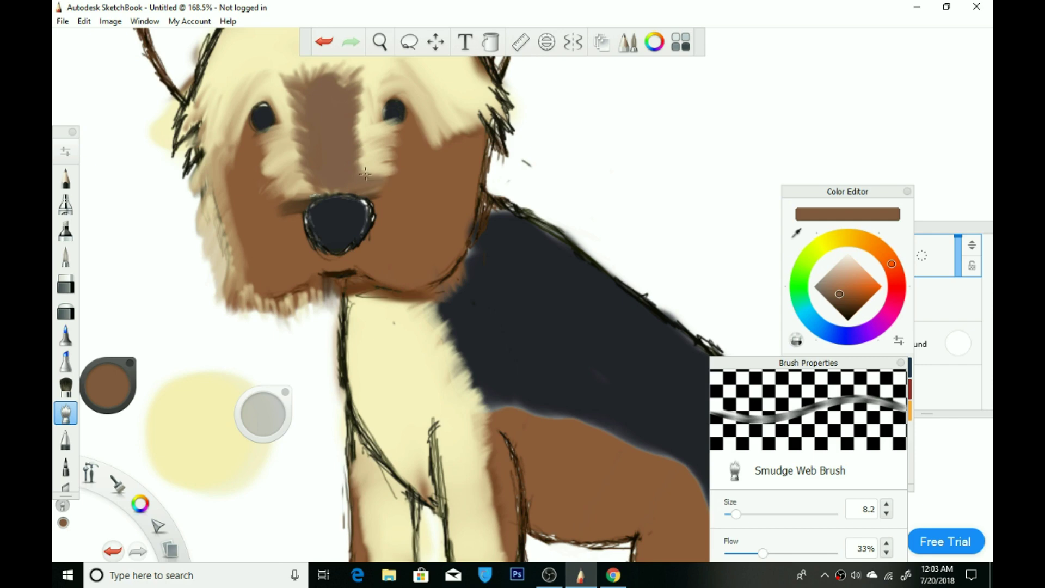
pyautogui.scroll(4, 383, 189)
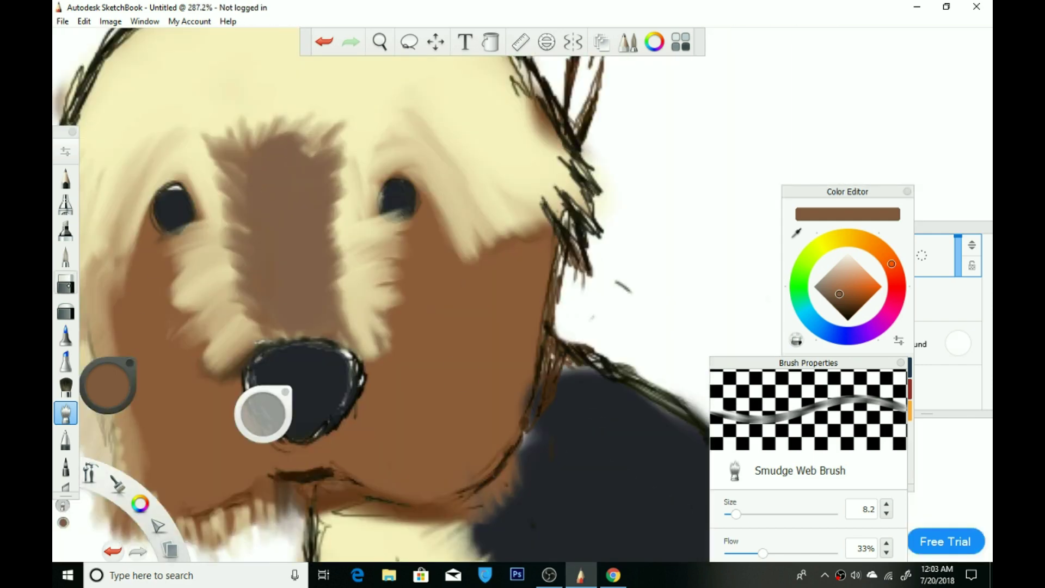
pyautogui.moveTo(448, 228)
pyautogui.mouseDown()
pyautogui.moveTo(512, 244)
pyautogui.moveTo(461, 232)
pyautogui.moveTo(472, 218)
pyautogui.moveTo(515, 219)
pyautogui.mouseUp()
pyautogui.moveTo(129, 234)
pyautogui.mouseDown()
pyautogui.moveTo(133, 257)
pyautogui.moveTo(118, 278)
pyautogui.mouseUp()
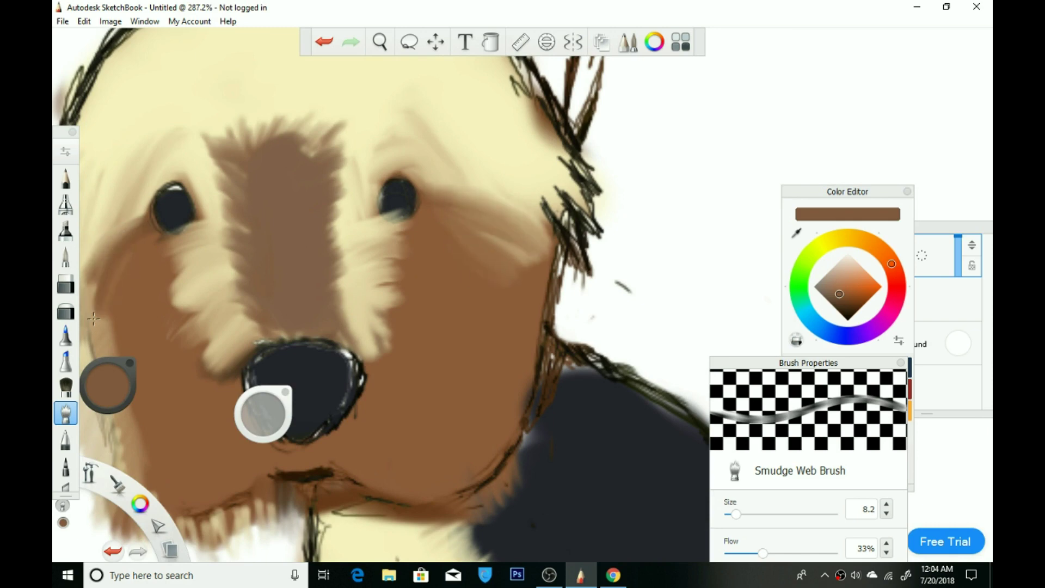
# Smudge the top of the brown stripe outward above both eyes to form a V-shaped brow
pyautogui.scroll(-5, 93, 318)
pyautogui.scroll(3, 109, 283)
pyautogui.scroll(-5, 119, 262)
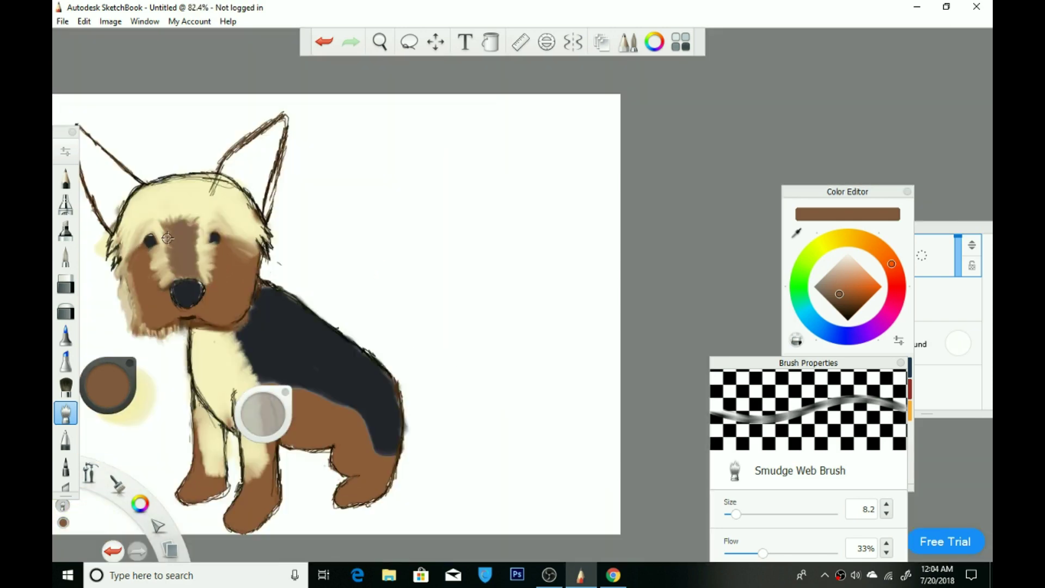
pyautogui.scroll(9, 144, 234)
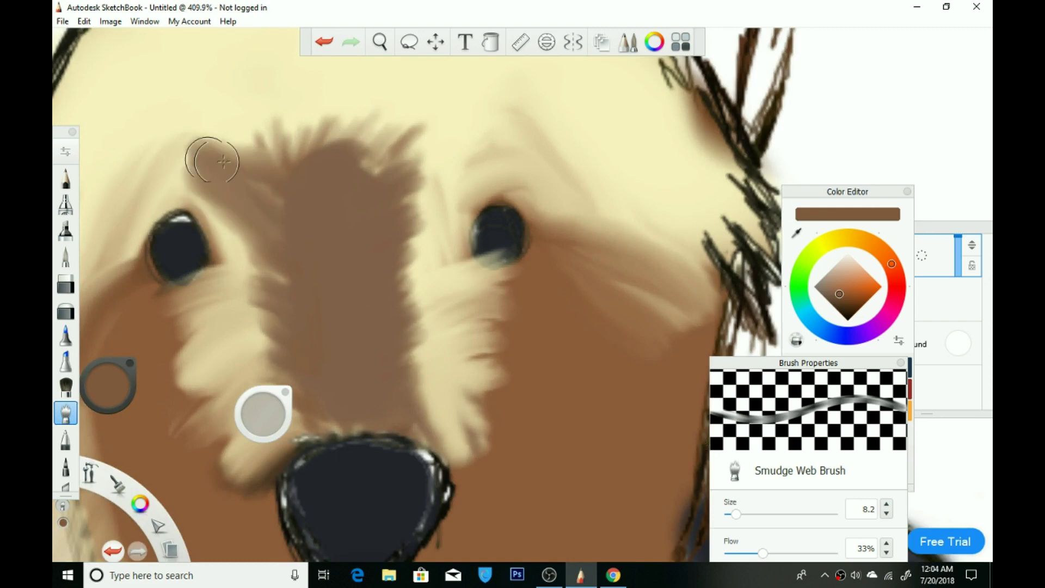
pyautogui.moveTo(397, 179); pyautogui.dragTo(419, 164)
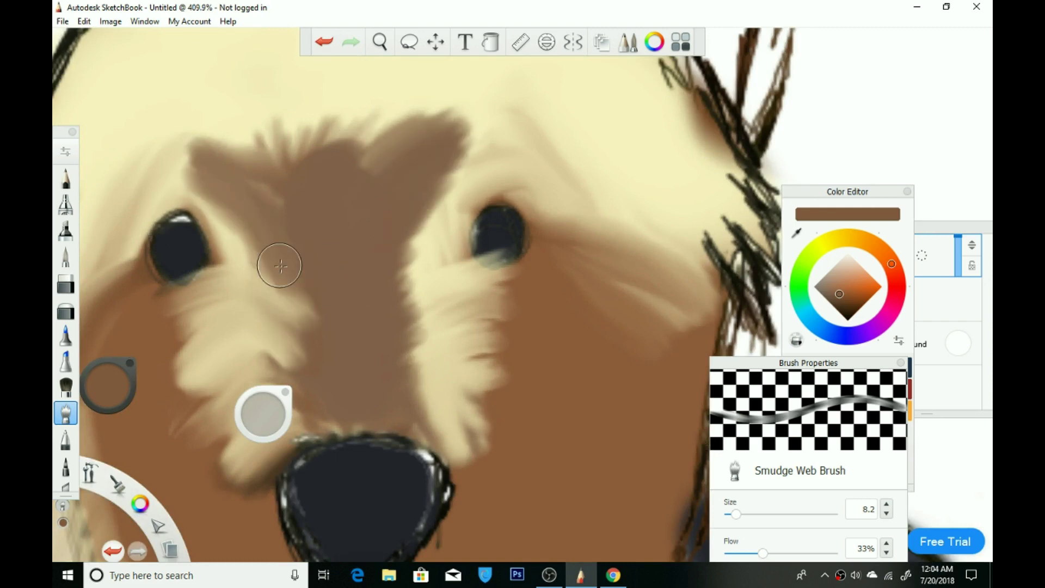
# Fill both ears with the brown of the face
pyautogui.scroll(-6, 412, 363)
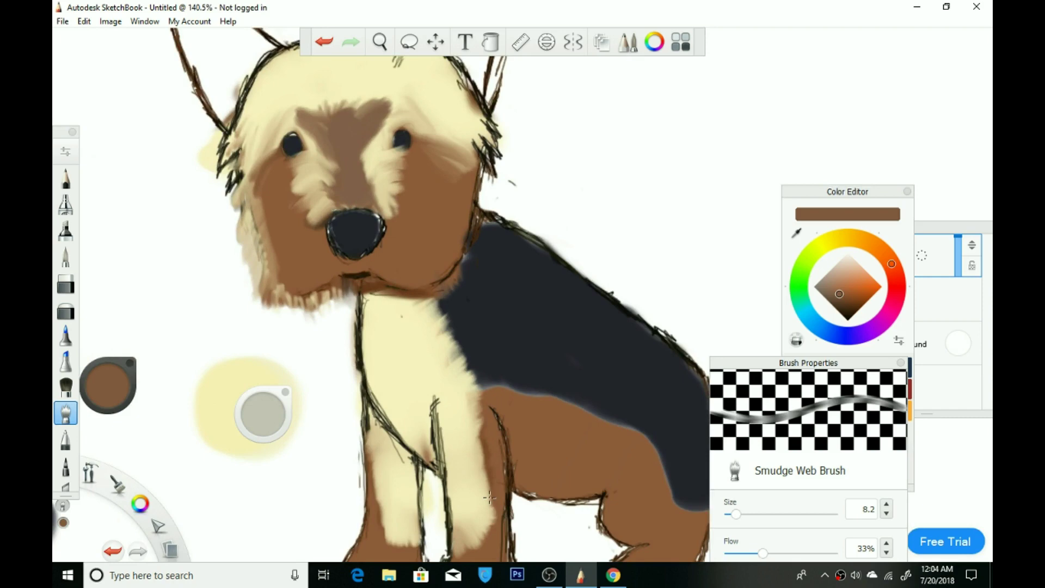
pyautogui.scroll(-6, 489, 498)
pyautogui.scroll(6, 287, 287)
pyautogui.press('f')
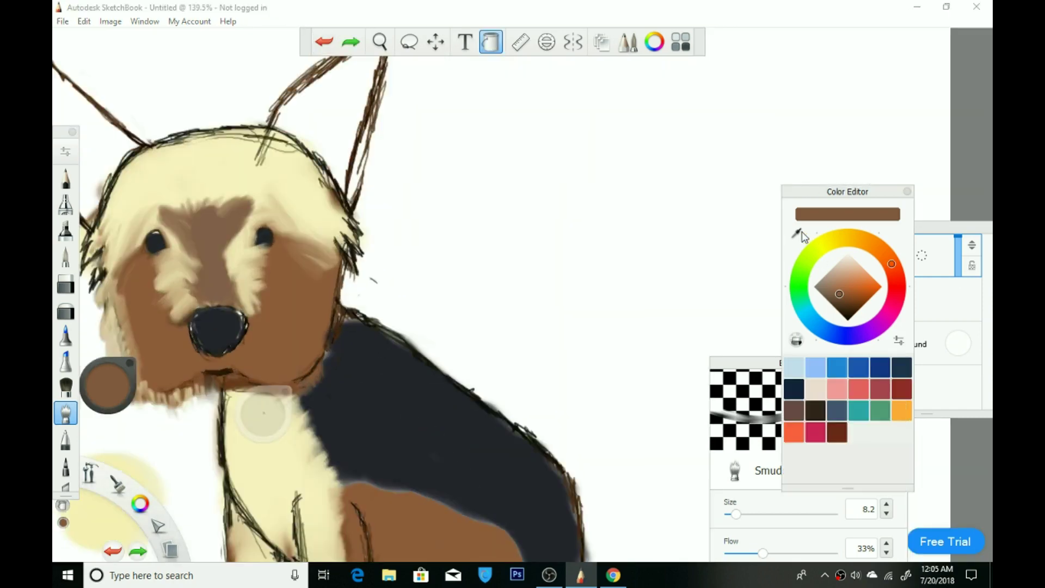
pyautogui.scroll(-5, 230, 262)
pyautogui.scroll(4, 230, 262)
pyautogui.scroll(1, 230, 262)
pyautogui.click(485, 42)
# Erase stray sketch lines around the ears with the Hard Eraser at size 9.7 and merge the line layer into Layer1-1
pyautogui.press('e')
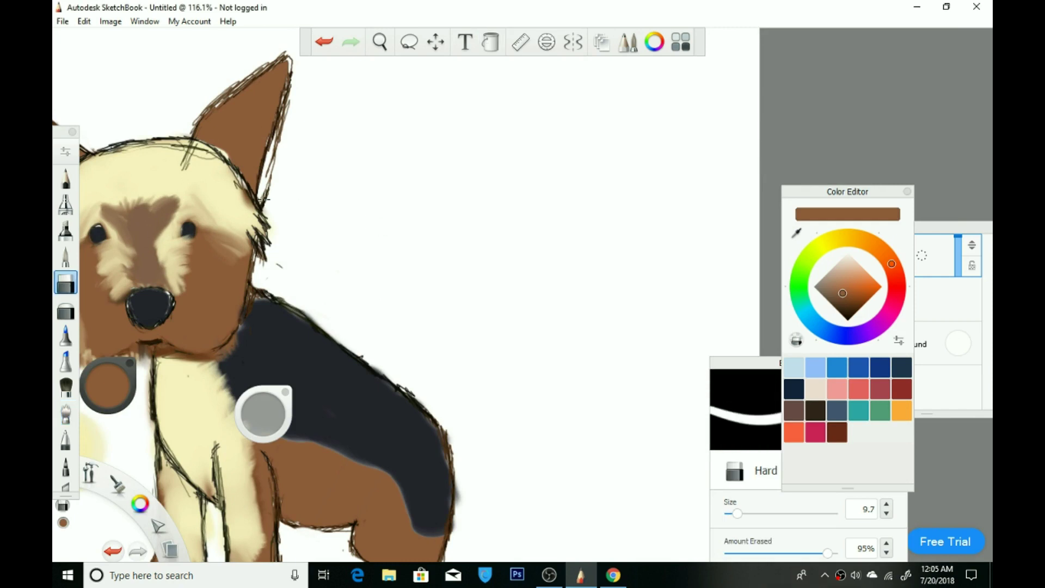
pyautogui.moveTo(888, 251); pyautogui.dragTo(867, 259)
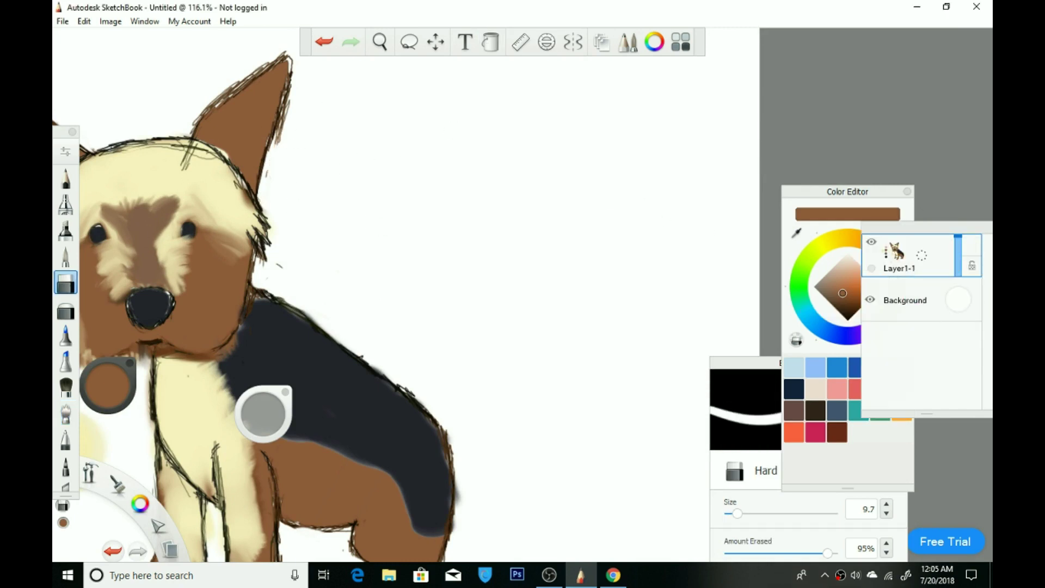
pyautogui.scroll(3, 406, 296)
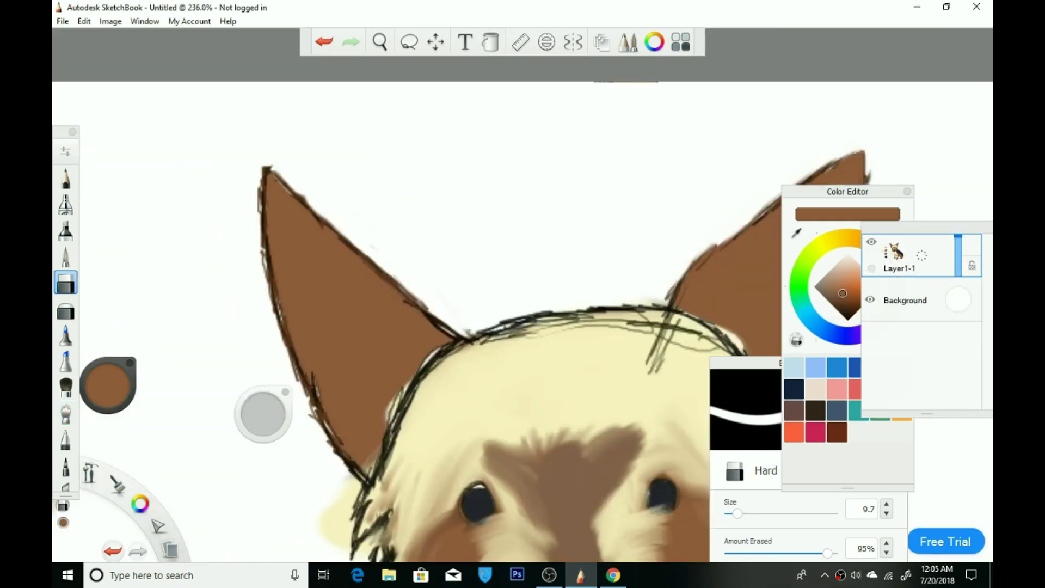
pyautogui.scroll(-2, 523, 321)
# Cover the sketch lines across the top of the head with pale yellow on a new layer, using the Marker at size 10.2
pyautogui.click(66, 414)
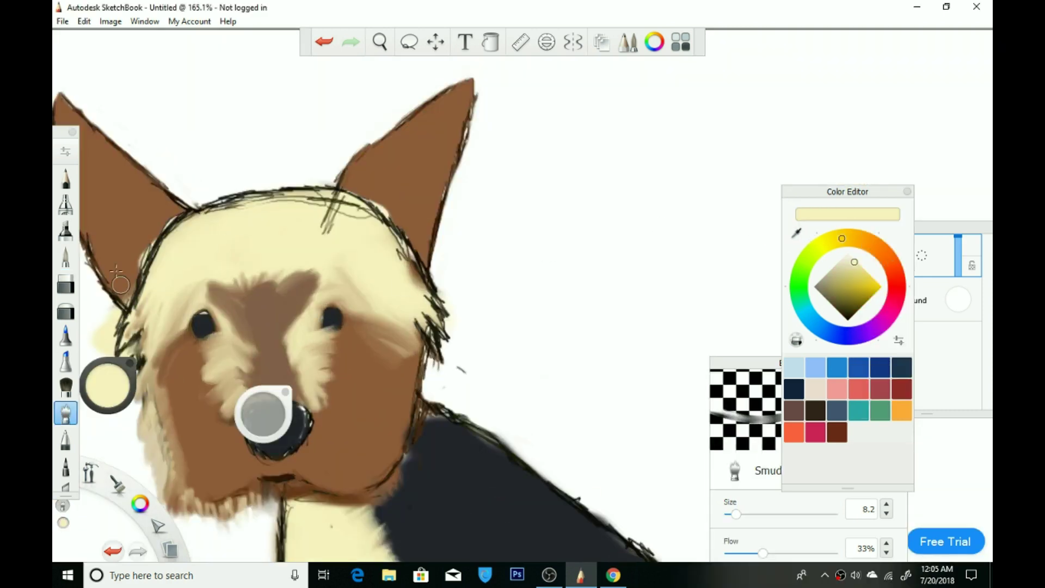
pyautogui.click(66, 230)
pyautogui.click(940, 283)
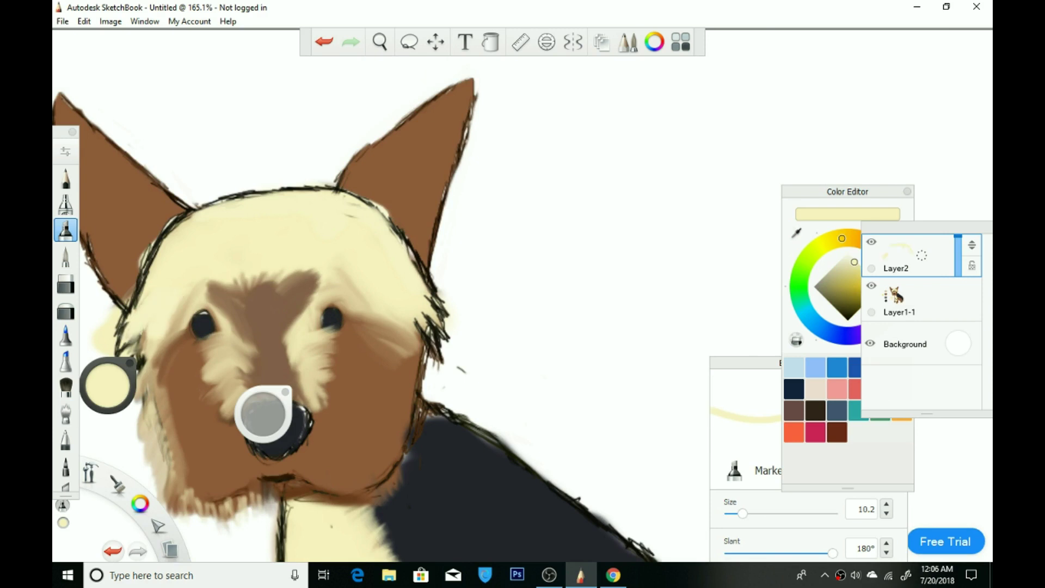
# Pick the brown of the fur and paint an arch above the left-hand eye with the Marker at size 10.2
pyautogui.scroll(-3, 373, 120)
pyautogui.scroll(3, 373, 120)
pyautogui.keyDown('alt'); pyautogui.click(374, 120); pyautogui.keyUp('alt')
pyautogui.scroll(2, 373, 119)
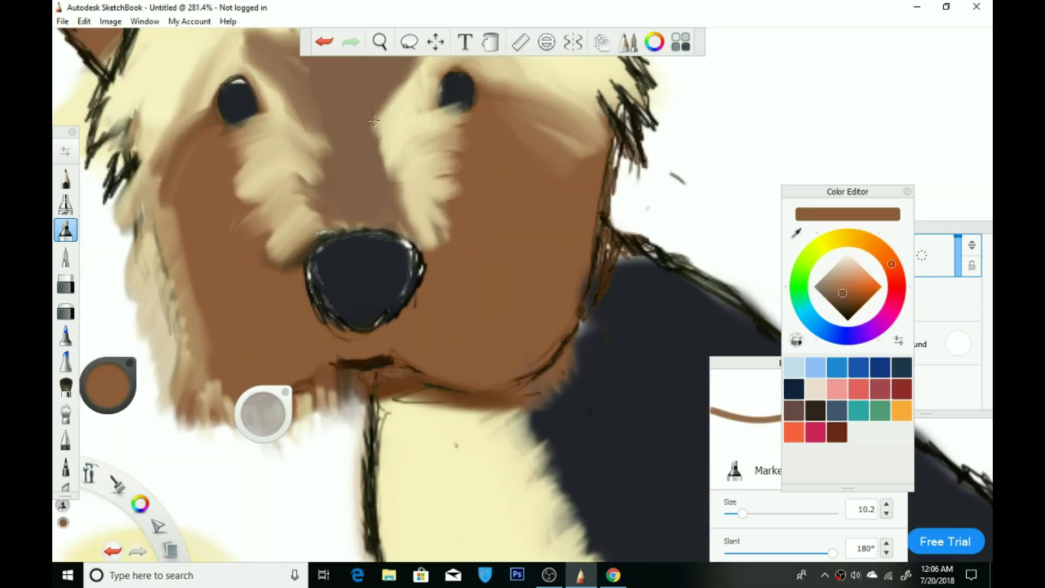
pyautogui.scroll(-3, 339, 88)
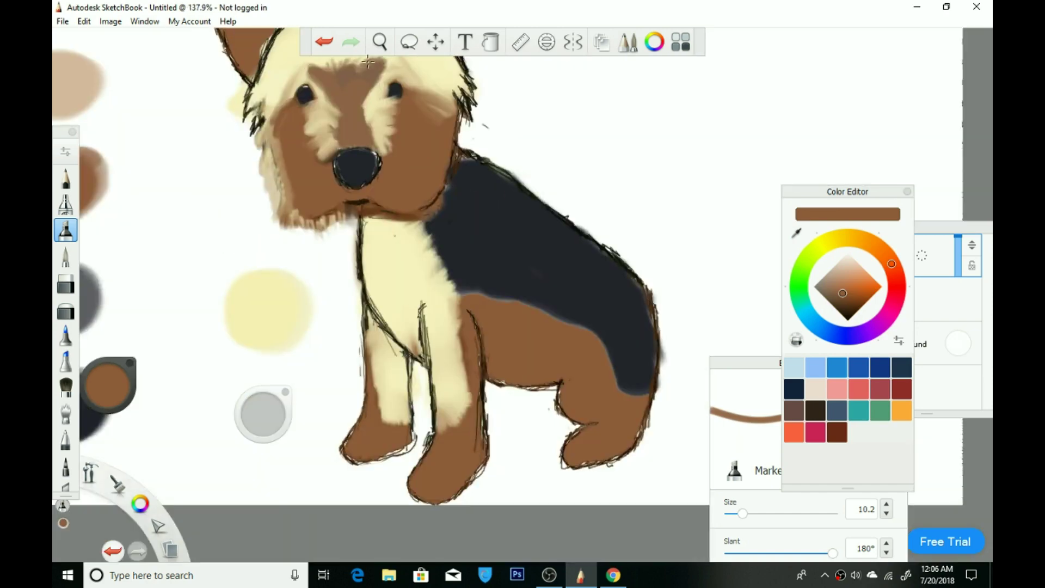
pyautogui.scroll(3, 321, 122)
pyautogui.scroll(-3, 321, 122)
pyautogui.scroll(3, 478, 158)
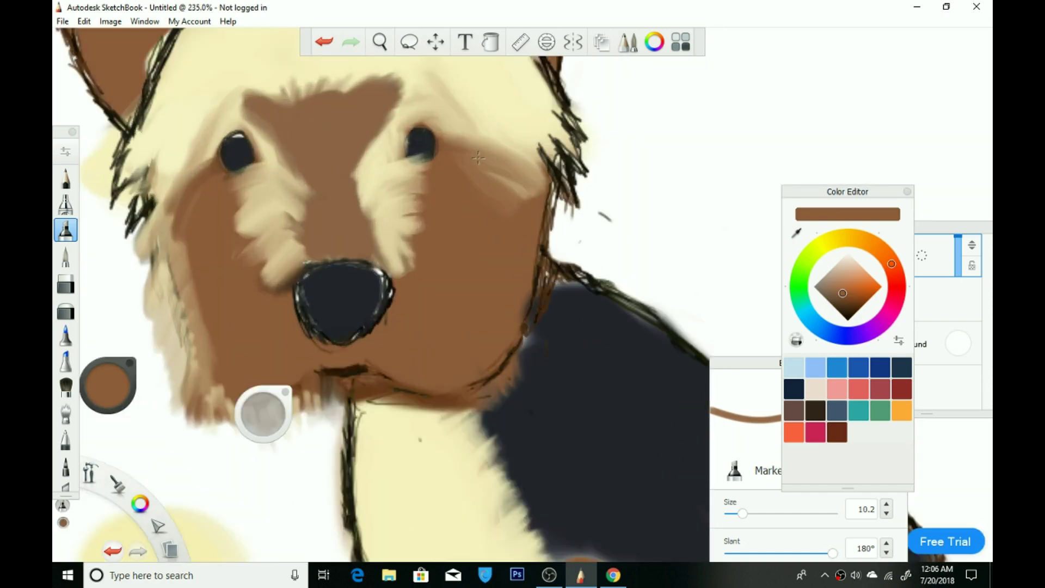
pyautogui.click(65, 386)
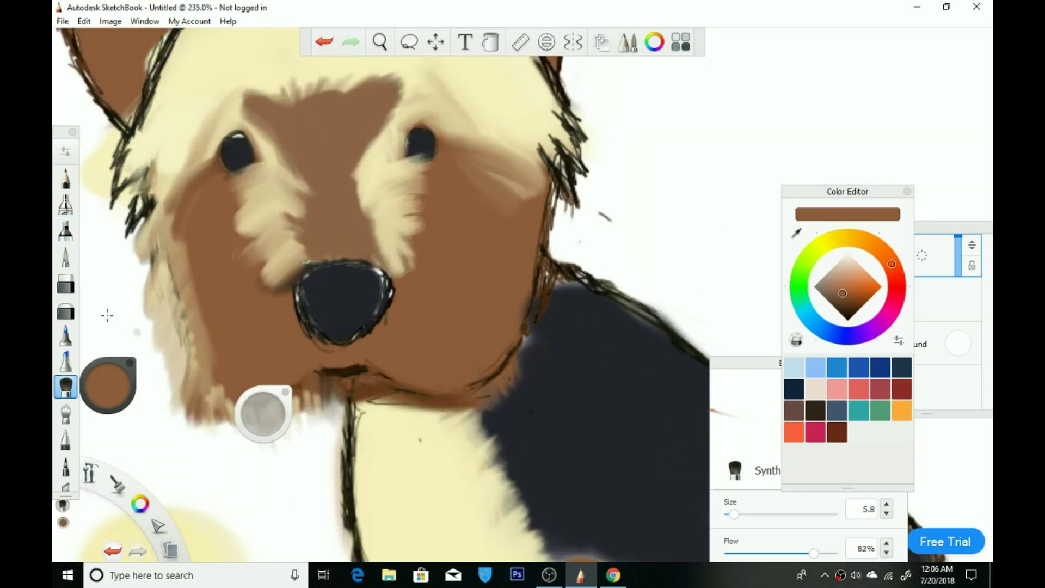
pyautogui.scroll(-4, 155, 341)
pyautogui.scroll(5, 303, 227)
pyautogui.moveTo(436, 351); pyautogui.dragTo(384, 300)
pyautogui.click(66, 230)
pyautogui.moveTo(457, 354)
pyautogui.mouseDown()
pyautogui.moveTo(381, 305)
pyautogui.moveTo(307, 381)
pyautogui.moveTo(315, 415)
pyautogui.mouseUp()
pyautogui.scroll(-4, 503, 364)
pyautogui.scroll(4, 462, 299)
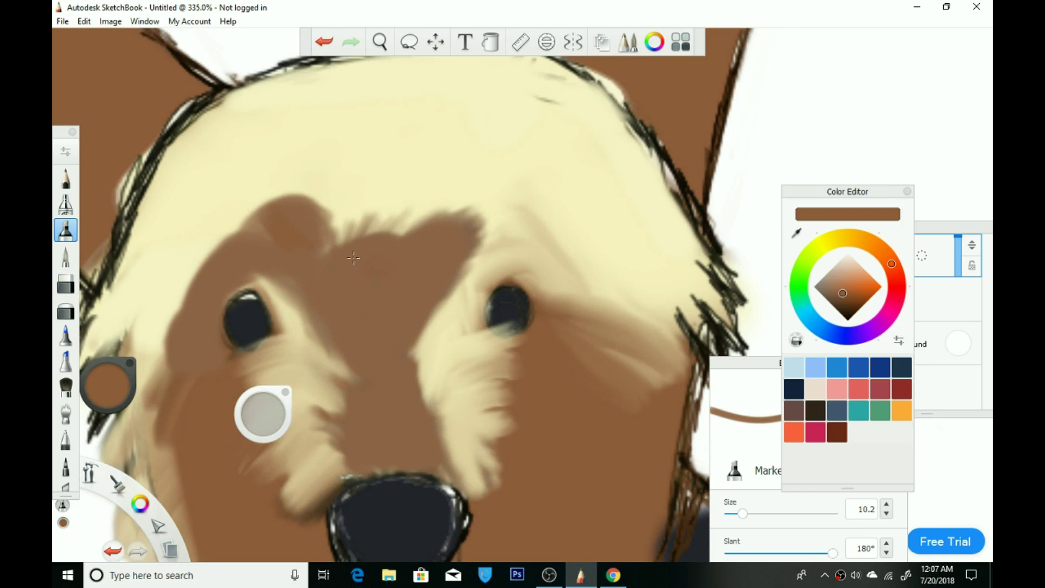
# Extend the brown over the forehead into two joined arches above both eyes
pyautogui.moveTo(341, 236)
pyautogui.mouseDown()
pyautogui.moveTo(446, 253)
pyautogui.moveTo(450, 273)
pyautogui.moveTo(534, 263)
pyautogui.moveTo(433, 202)
pyautogui.moveTo(520, 216)
pyautogui.mouseUp()
pyautogui.moveTo(338, 214)
pyautogui.mouseDown()
pyautogui.moveTo(174, 251)
pyautogui.moveTo(184, 309)
pyautogui.mouseUp()
pyautogui.moveTo(570, 261)
pyautogui.mouseDown()
pyautogui.moveTo(499, 191)
pyautogui.moveTo(572, 255)
pyautogui.moveTo(525, 238)
pyautogui.moveTo(408, 244)
pyautogui.mouseUp()
pyautogui.scroll(-2, 242, 135)
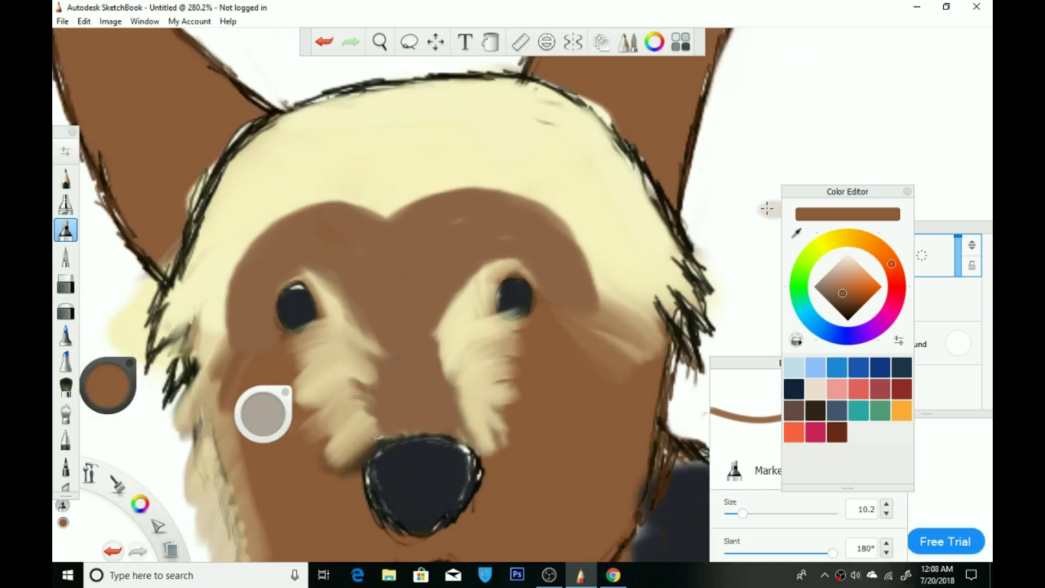
# Feather the upper edge of the brown arches into the pale forehead with the Smudge brush at size 8.2 and flow 33%
pyautogui.click(65, 386)
pyautogui.press('s')
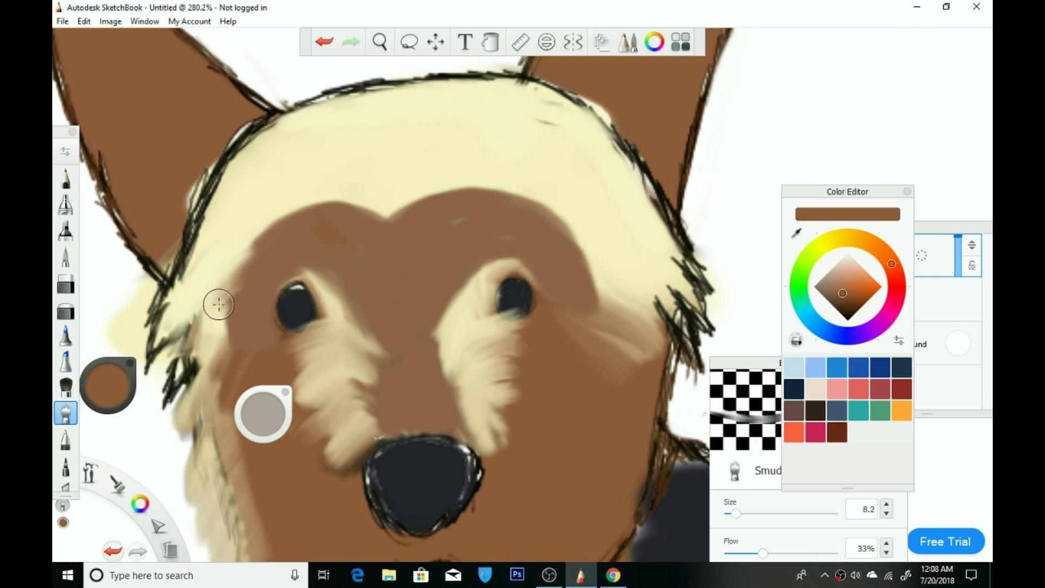
pyautogui.moveTo(226, 250)
pyautogui.mouseDown()
pyautogui.moveTo(273, 221)
pyautogui.moveTo(205, 296)
pyautogui.moveTo(229, 256)
pyautogui.moveTo(278, 229)
pyautogui.mouseUp()
pyautogui.moveTo(506, 198)
pyautogui.mouseDown()
pyautogui.moveTo(597, 187)
pyautogui.moveTo(555, 201)
pyautogui.moveTo(588, 236)
pyautogui.moveTo(559, 254)
pyautogui.moveTo(620, 280)
pyautogui.moveTo(599, 204)
pyautogui.moveTo(459, 168)
pyautogui.moveTo(288, 205)
pyautogui.moveTo(249, 272)
pyautogui.mouseUp()
pyautogui.scroll(-5, 250, 272)
pyautogui.scroll(4, 467, 250)
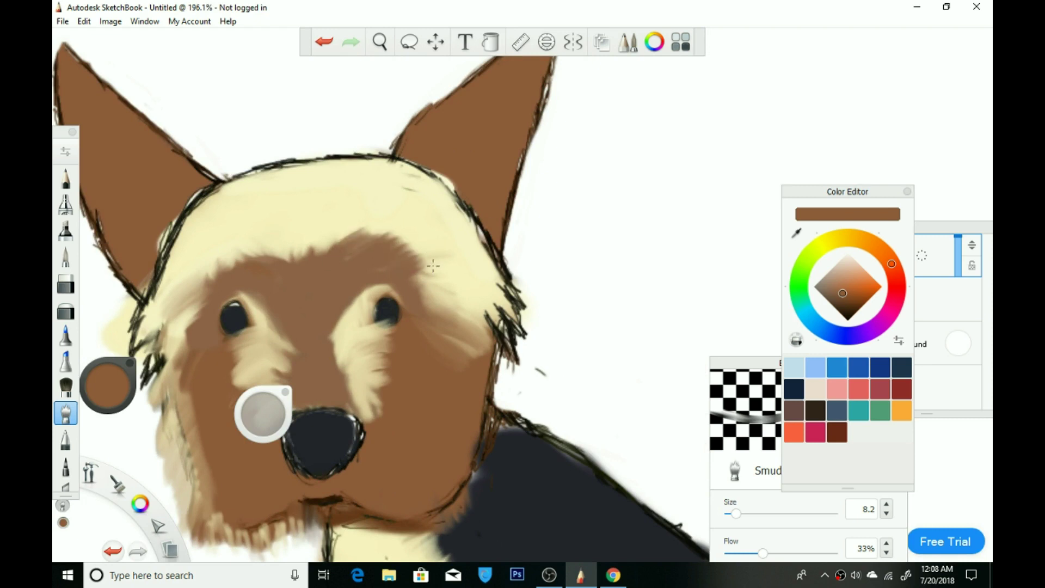
# Smudge longer brown fur strands outward from the brow across the forehead and the left-hand temple
pyautogui.moveTo(270, 262); pyautogui.dragTo(187, 306)
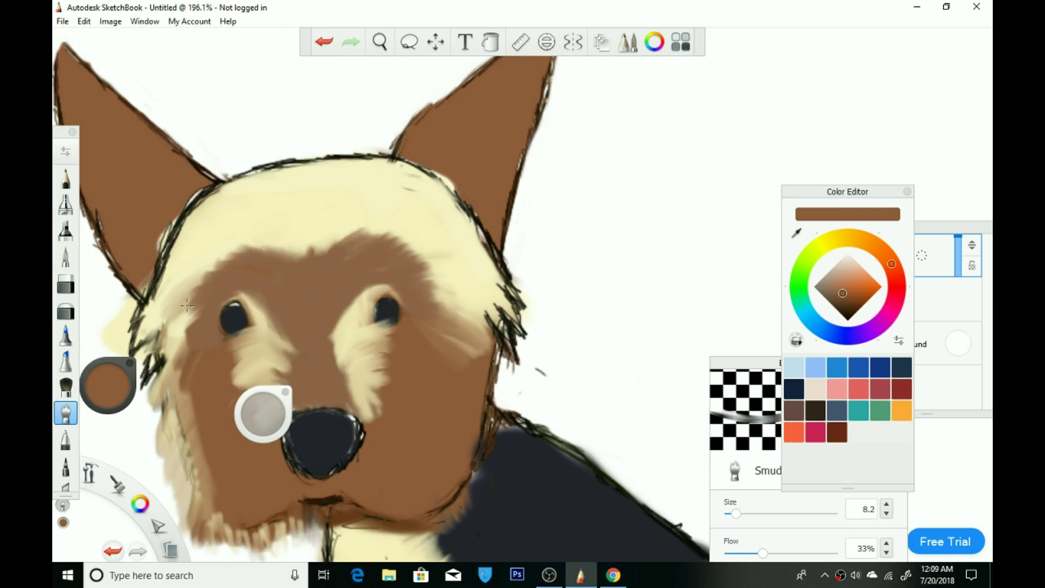
pyautogui.moveTo(268, 217); pyautogui.dragTo(247, 246)
pyautogui.moveTo(313, 256); pyautogui.dragTo(364, 203)
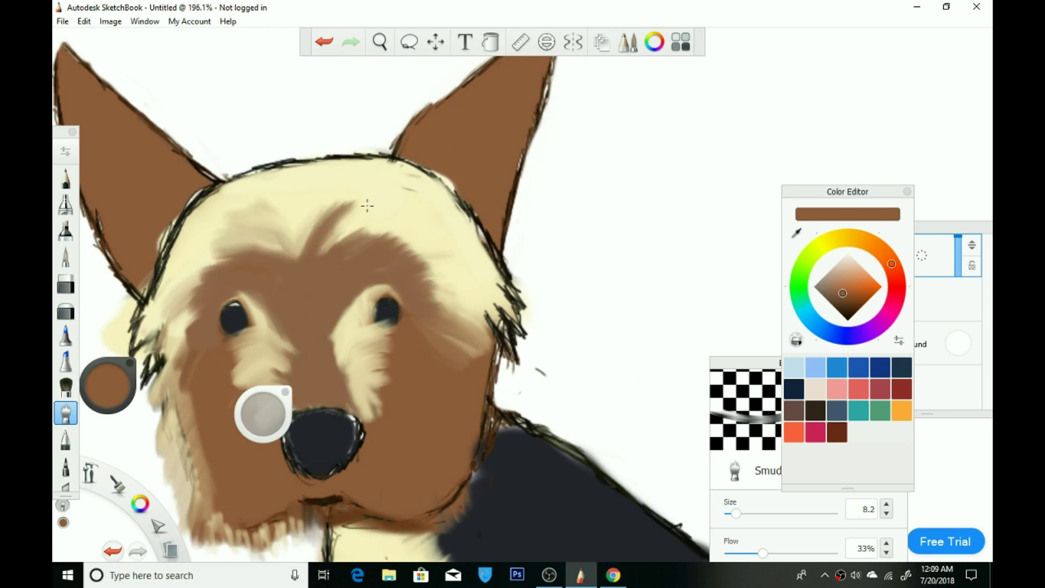
pyautogui.moveTo(381, 248); pyautogui.dragTo(327, 202)
pyautogui.moveTo(283, 261); pyautogui.dragTo(316, 204)
pyautogui.moveTo(217, 267)
pyautogui.mouseDown()
pyautogui.moveTo(298, 212)
pyautogui.moveTo(392, 217)
pyautogui.moveTo(453, 299)
pyautogui.moveTo(310, 205)
pyautogui.moveTo(204, 240)
pyautogui.moveTo(172, 319)
pyautogui.mouseUp()
pyautogui.scroll(-5, 168, 348)
pyautogui.scroll(3, 161, 388)
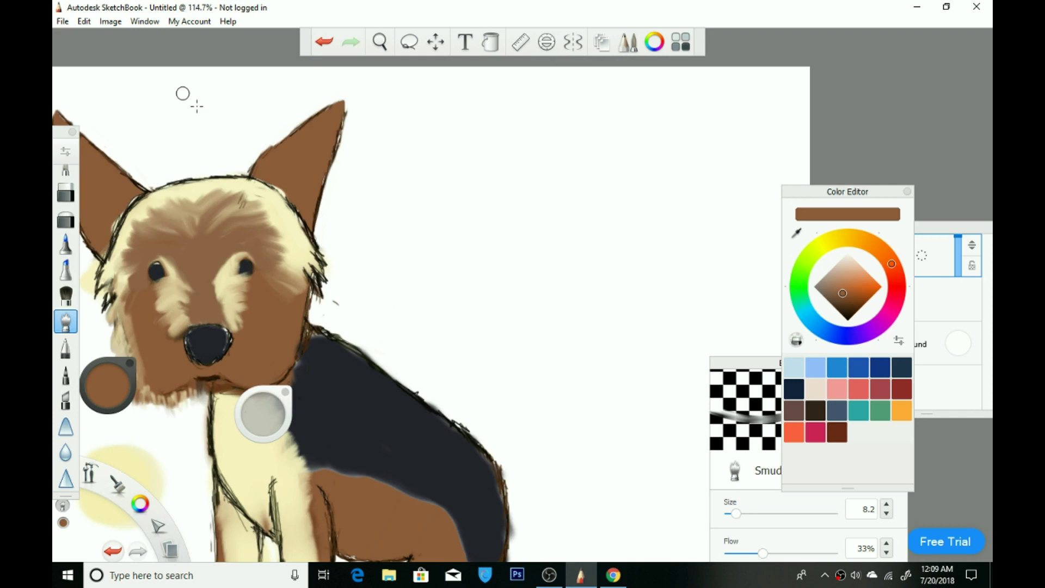
# On Layer1-1, smudge the pale streaks beside the nose and the inner sides of both eyes into the brown
pyautogui.scroll(3, 131, 309)
pyautogui.moveTo(190, 272); pyautogui.dragTo(234, 373)
pyautogui.moveTo(376, 294)
pyautogui.mouseDown()
pyautogui.moveTo(390, 303)
pyautogui.moveTo(406, 362)
pyautogui.mouseUp()
pyautogui.moveTo(428, 305); pyautogui.dragTo(369, 239)
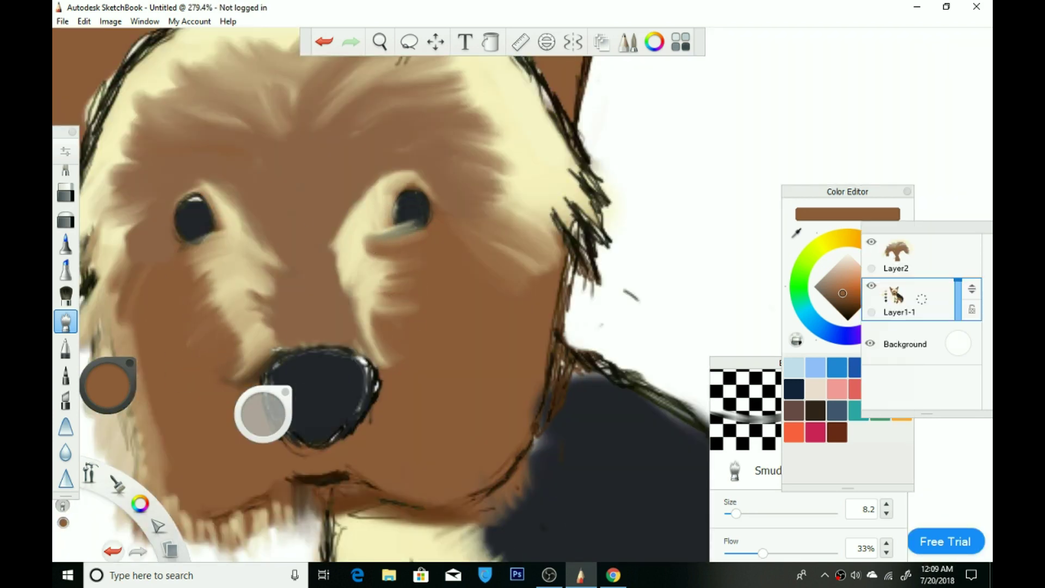
pyautogui.moveTo(250, 291)
pyautogui.mouseDown()
pyautogui.moveTo(243, 341)
pyautogui.moveTo(204, 262)
pyautogui.moveTo(252, 230)
pyautogui.moveTo(209, 212)
pyautogui.mouseUp()
pyautogui.moveTo(333, 270); pyautogui.dragTo(419, 161)
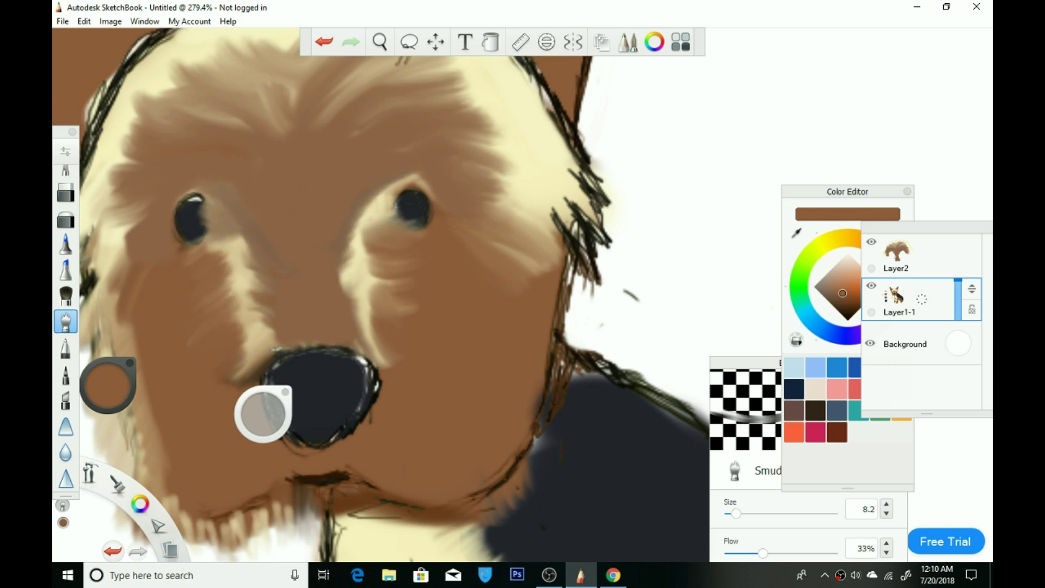
pyautogui.scroll(-10, 381, 294)
pyautogui.scroll(10, 261, 215)
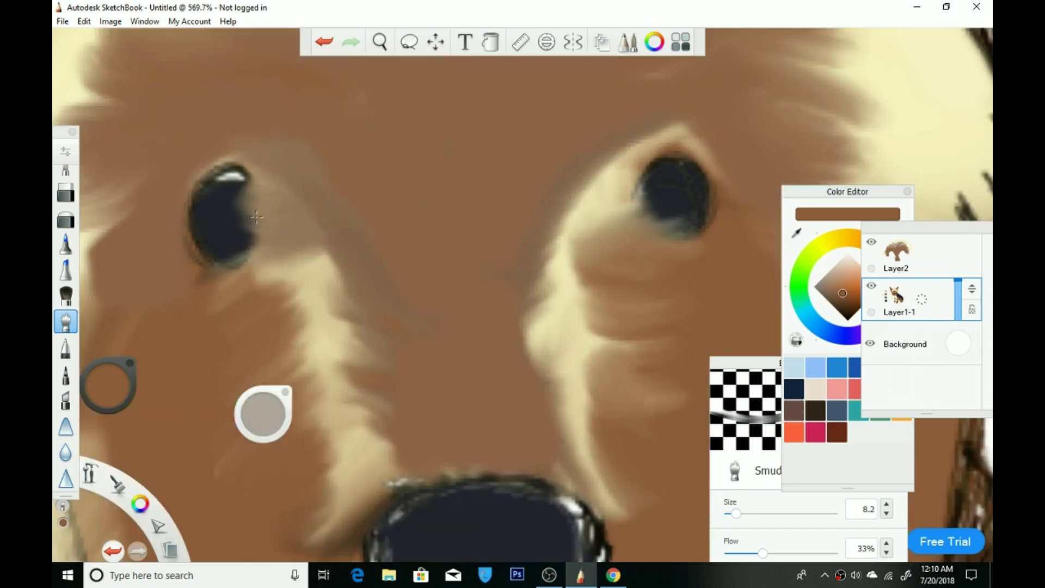
# On Layer2, smudge the brown patch over the pale fur at the outer side of the left-hand eye
pyautogui.press('Up')
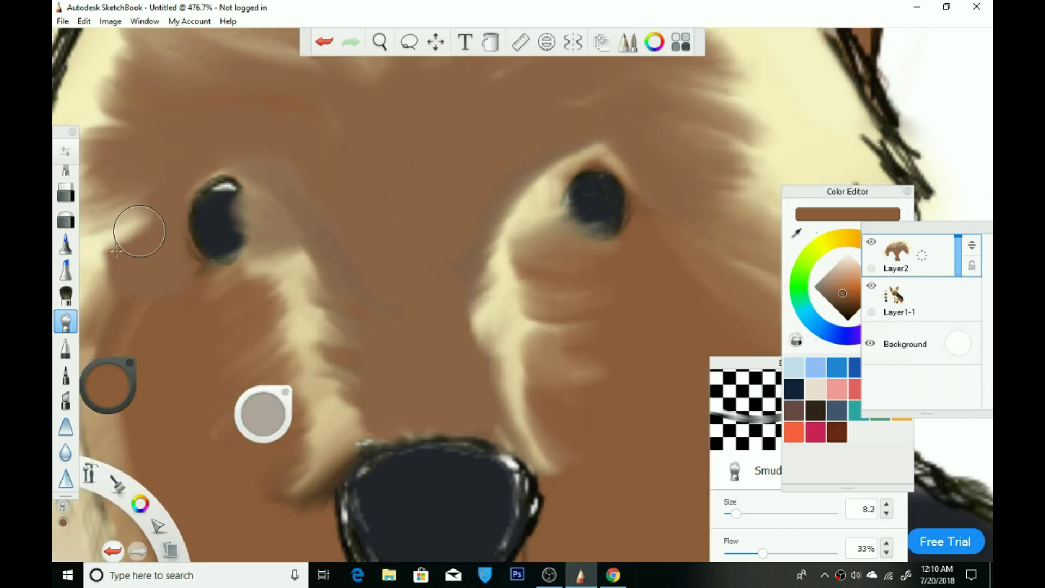
pyautogui.scroll(-3, 164, 217)
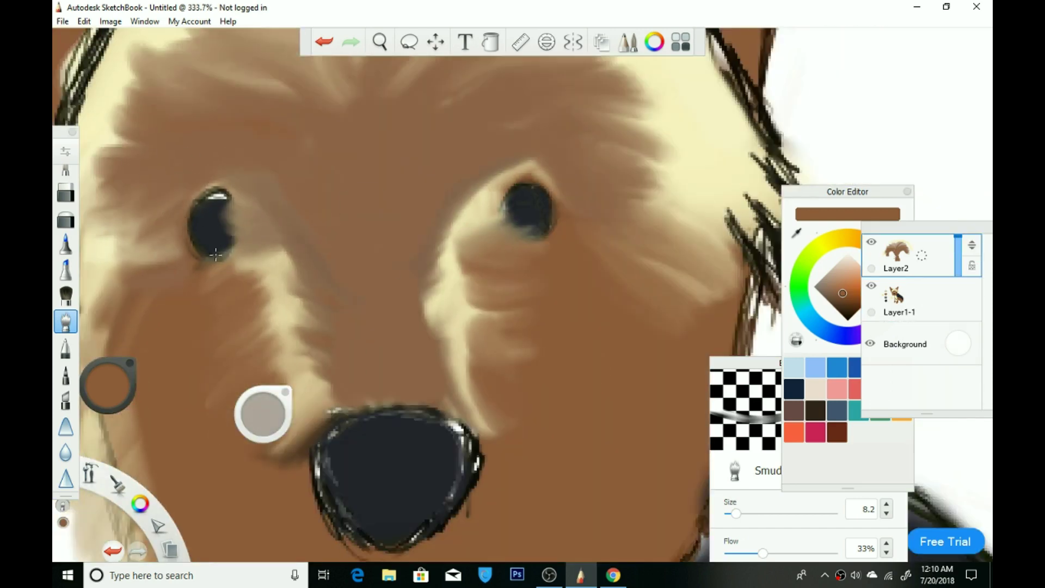
pyautogui.hscroll(5, 339, 228)
pyautogui.scroll(-5, 255, 281)
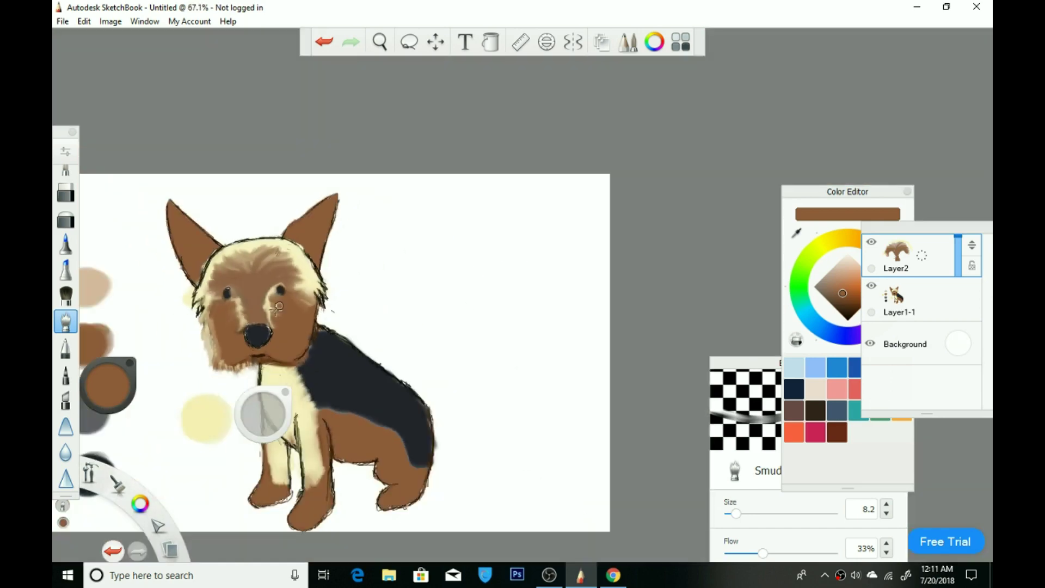
# Try to flood-fill the brown face on Layer1-1 and undo the fill
pyautogui.scroll(5, 255, 281)
pyautogui.click(490, 42)
pyautogui.click(313, 69)
pyautogui.hotkey('ctrl', 'z')
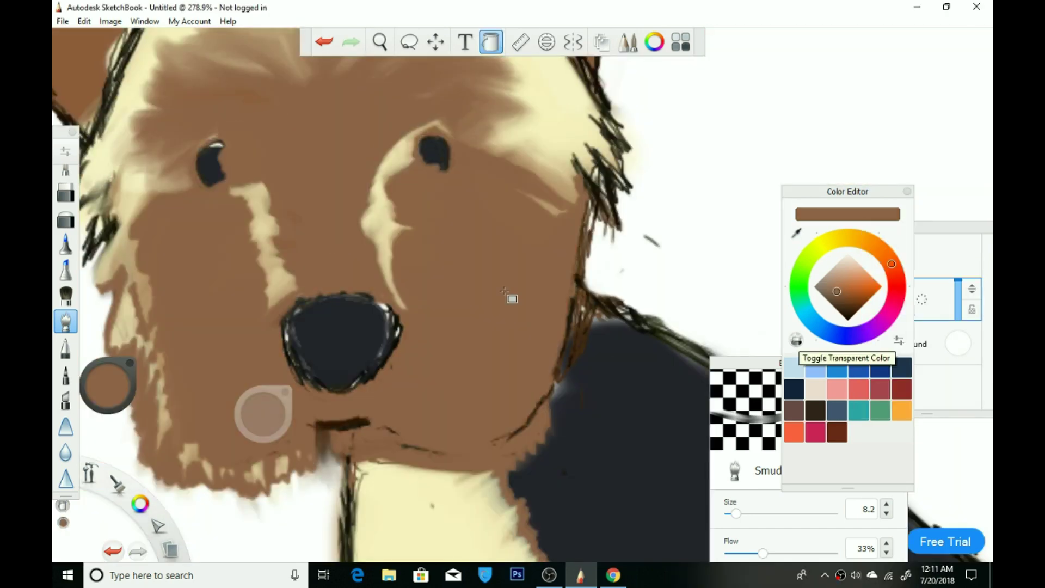
# Flood-fill the forehead patch on Layer2 with the solid brown of the face
pyautogui.scroll(-4, 659, 236)
pyautogui.scroll(5, 658, 237)
pyautogui.click(751, 250)
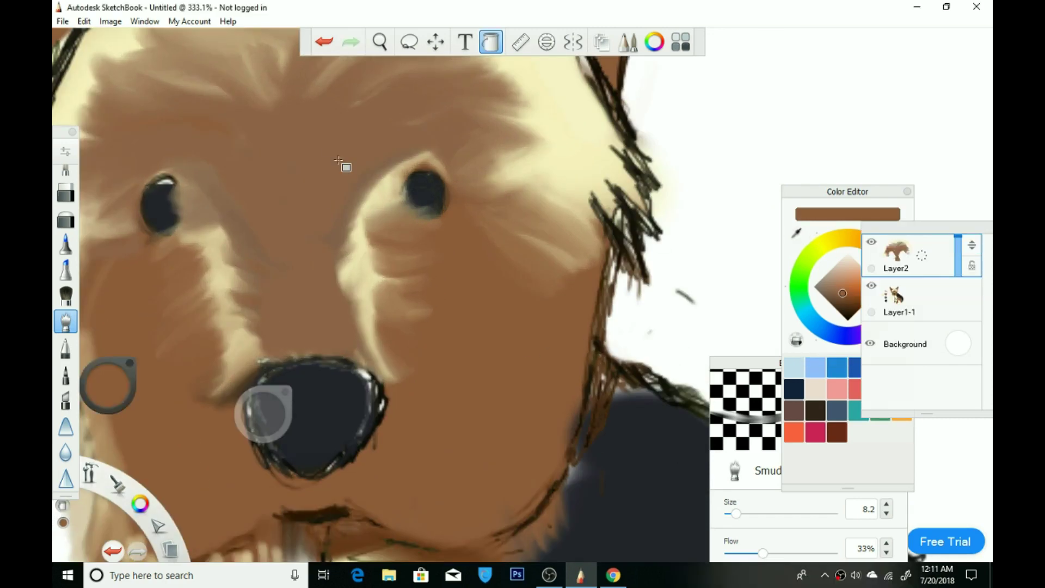
pyautogui.scroll(-5, 751, 251)
pyautogui.scroll(6, 214, 236)
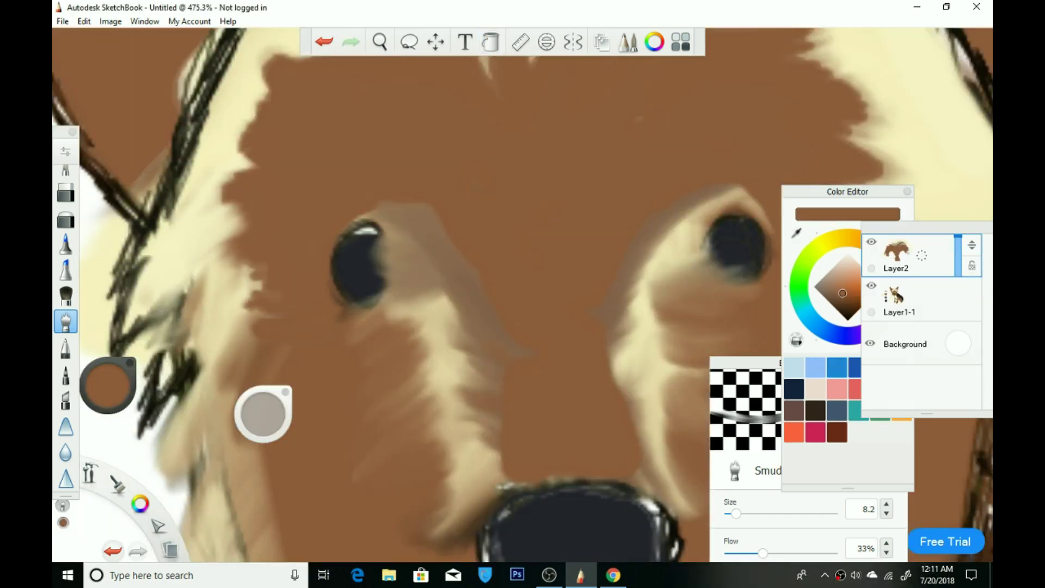
pyautogui.scroll(-5, 385, 299)
pyautogui.scroll(5, 414, 248)
# Smudge the edges of the filled forehead patch into fur strands over the pale fur
pyautogui.moveTo(294, 180)
pyautogui.mouseDown()
pyautogui.moveTo(327, 229)
pyautogui.moveTo(345, 233)
pyautogui.moveTo(334, 205)
pyautogui.moveTo(511, 151)
pyautogui.moveTo(551, 205)
pyautogui.moveTo(653, 212)
pyautogui.mouseUp()
pyautogui.scroll(-5, 653, 212)
pyautogui.scroll(5, 762, 300)
pyautogui.moveTo(531, 244); pyautogui.dragTo(568, 177)
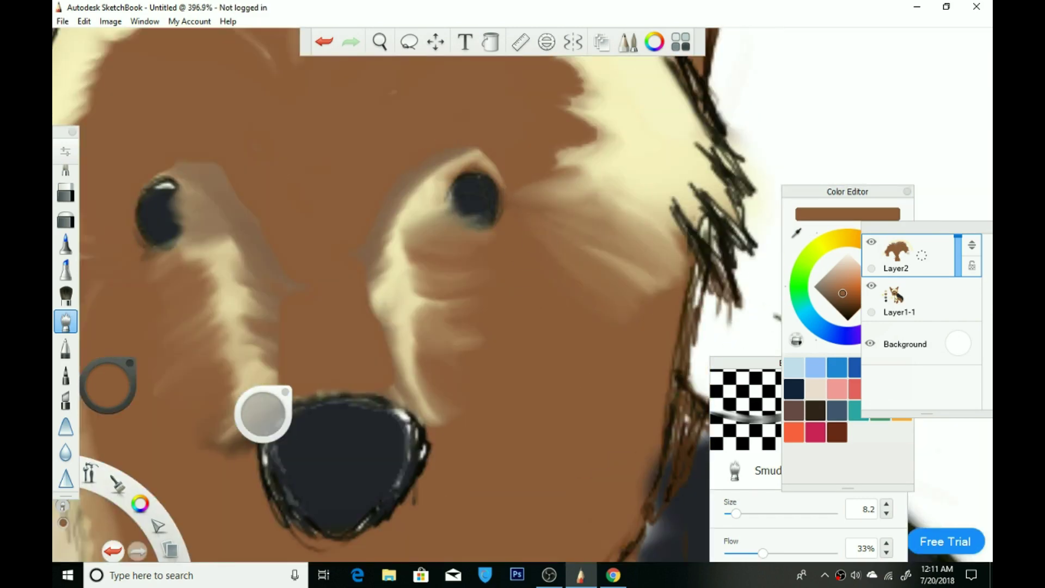
# Smudge the greyish border between the eyes into the brown and soften the left-hand eye's inner edge on Layer1-1
pyautogui.moveTo(407, 186)
pyautogui.mouseDown()
pyautogui.moveTo(373, 285)
pyautogui.moveTo(245, 236)
pyautogui.mouseUp()
pyautogui.scroll(-5, 245, 235)
pyautogui.scroll(5, 236, 228)
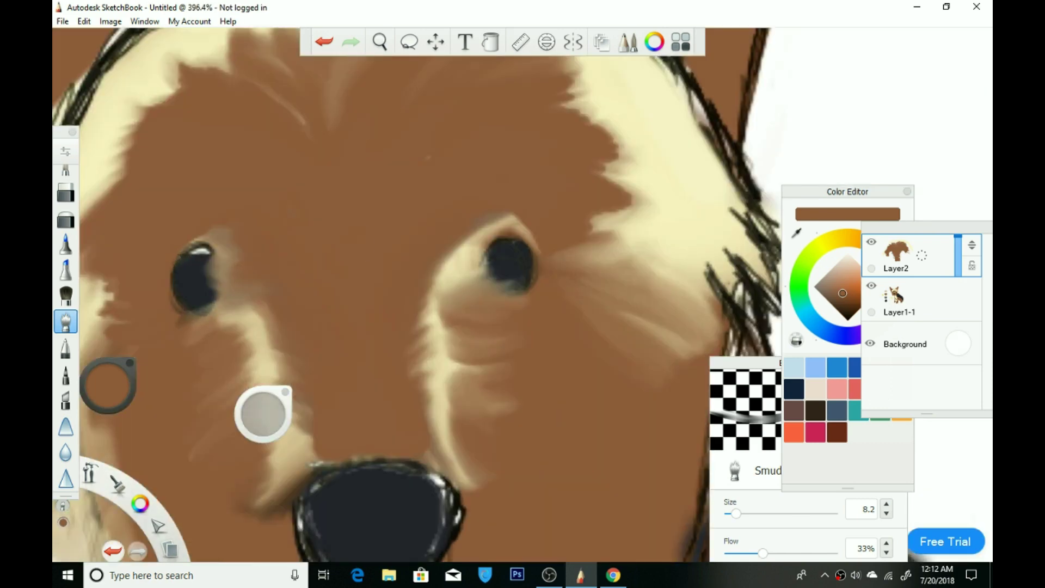
pyautogui.hotkey('ctrl', 'Down')
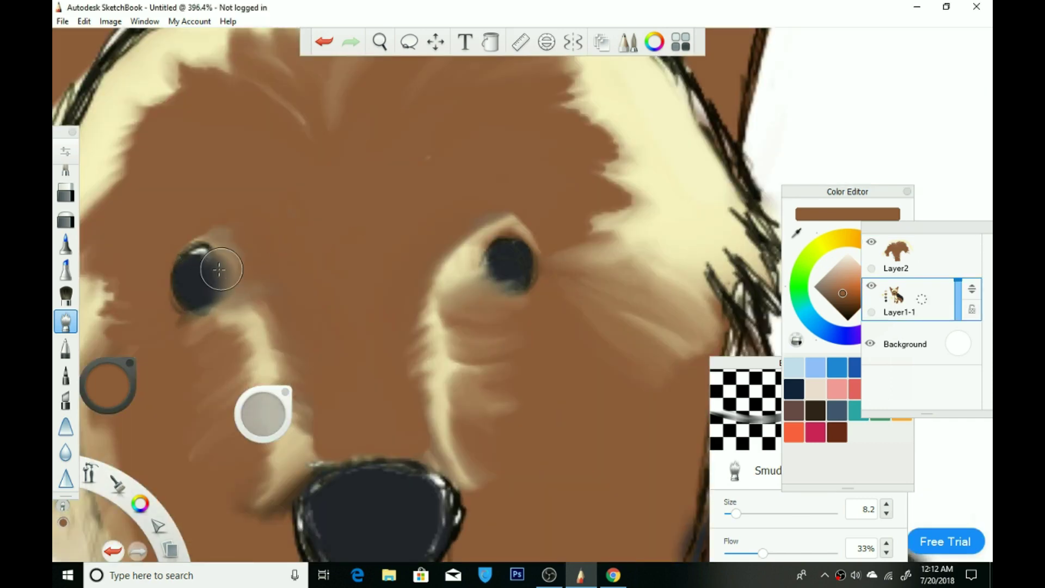
pyautogui.moveTo(252, 315)
pyautogui.mouseDown()
pyautogui.moveTo(242, 252)
pyautogui.moveTo(215, 230)
pyautogui.mouseUp()
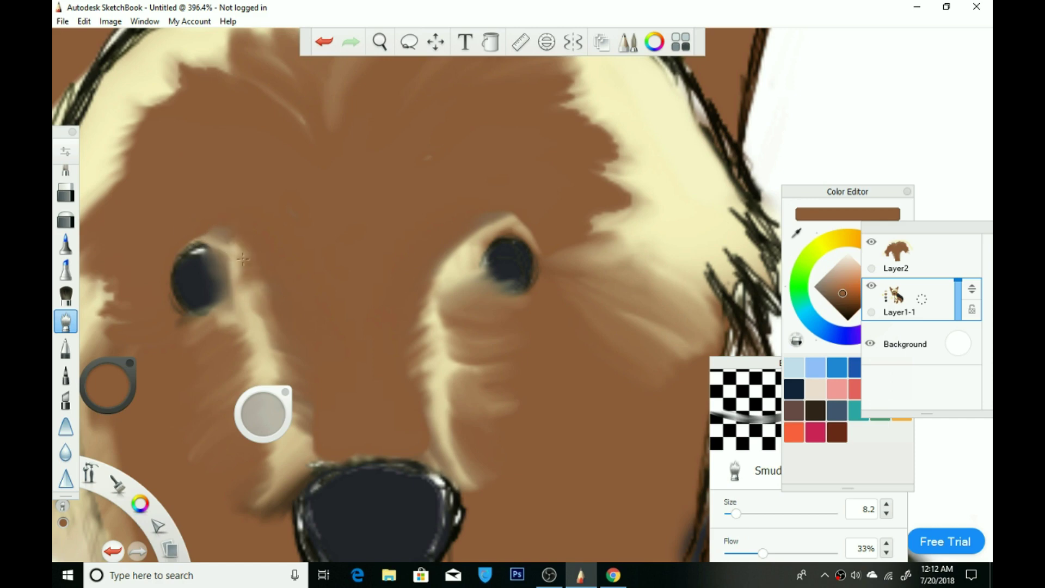
# Try to touch up the inner side of the left-hand eye in tan with the Synthetic brush at size 5.8
pyautogui.keyDown('alt'); pyautogui.click(316, 200); pyautogui.keyUp('alt')
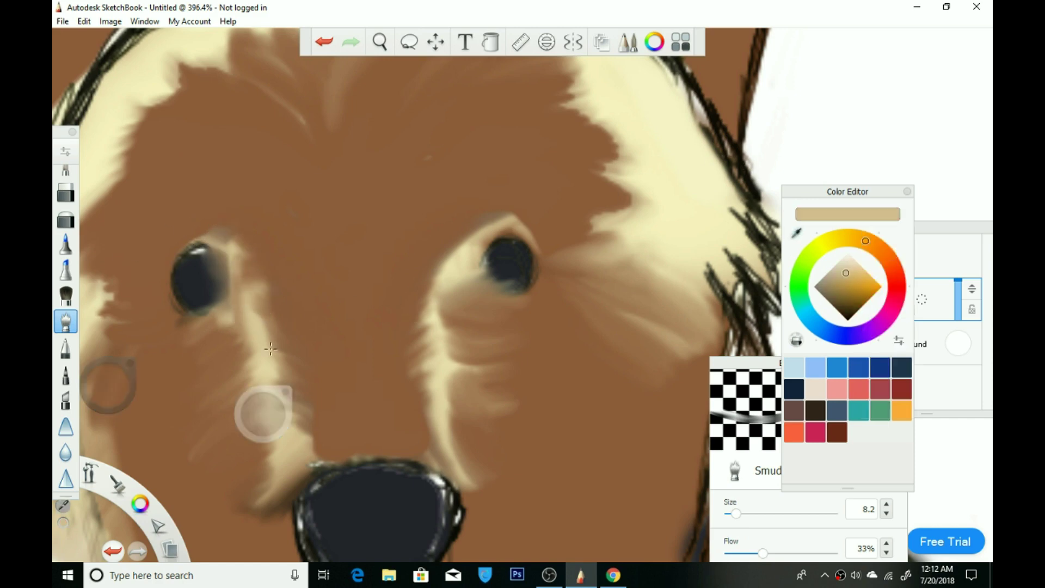
pyautogui.scroll(-5, 298, 273)
pyautogui.scroll(3, 299, 273)
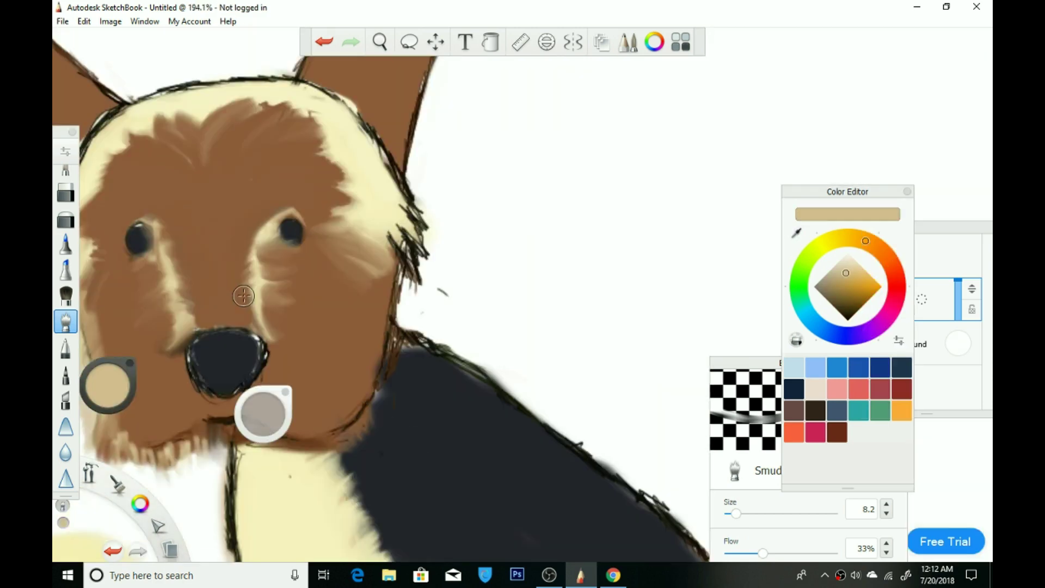
pyautogui.scroll(-1, 243, 296)
pyautogui.scroll(3, 237, 245)
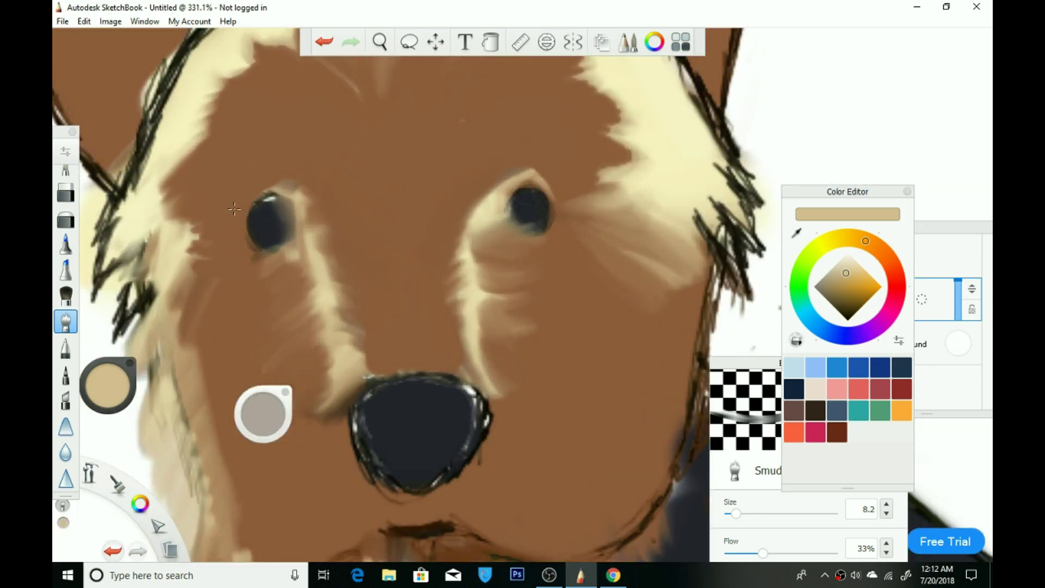
pyautogui.click(65, 296)
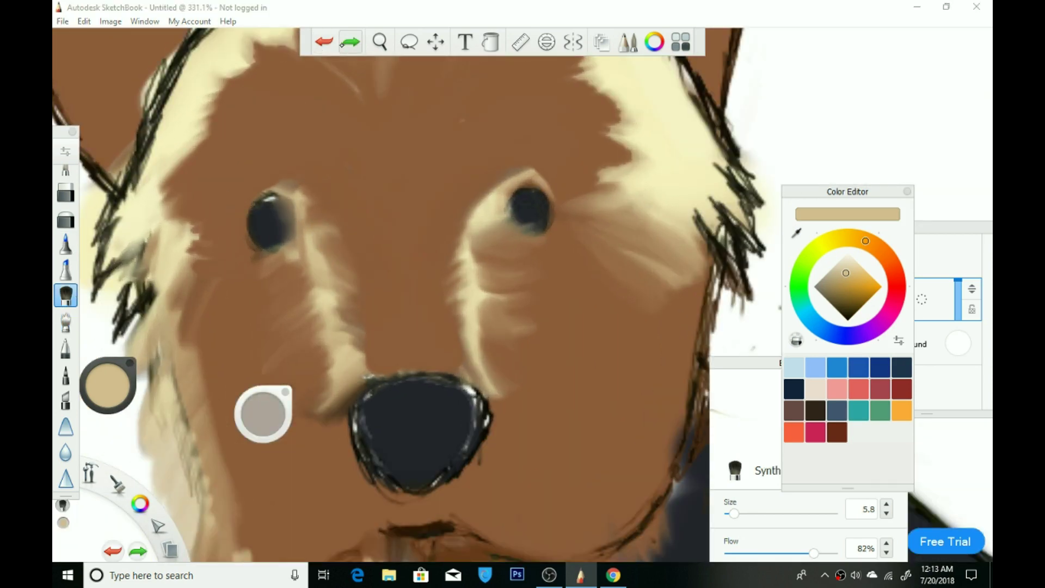
pyautogui.click(66, 321)
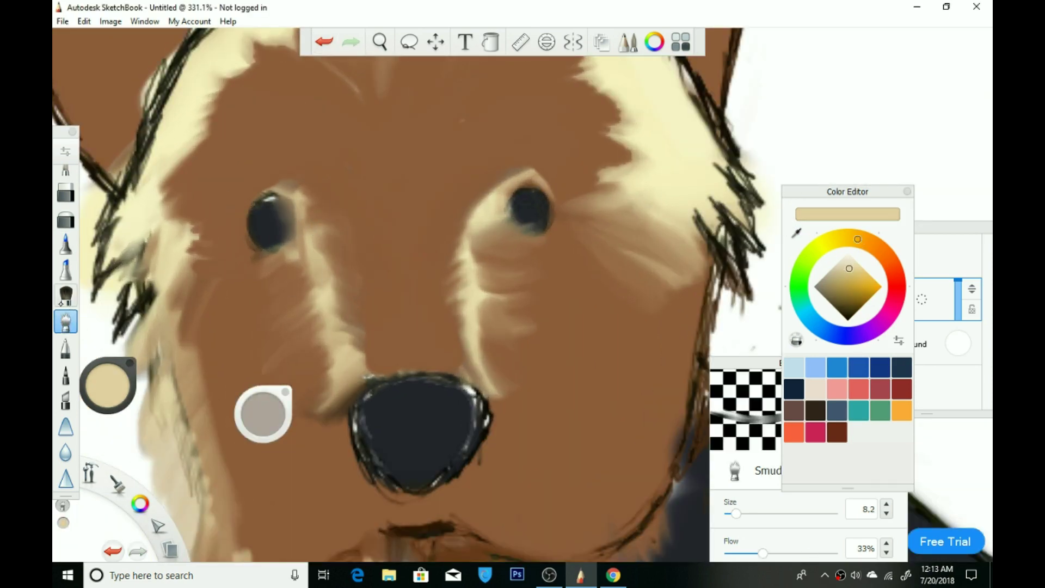
# Blend the pale streak beside the left-hand eye with the Smudge brush and merge Layer2 into Layer1-1
pyautogui.click(65, 296)
pyautogui.click(65, 321)
pyautogui.moveTo(334, 256)
pyautogui.mouseDown()
pyautogui.moveTo(322, 210)
pyautogui.moveTo(315, 225)
pyautogui.mouseUp()
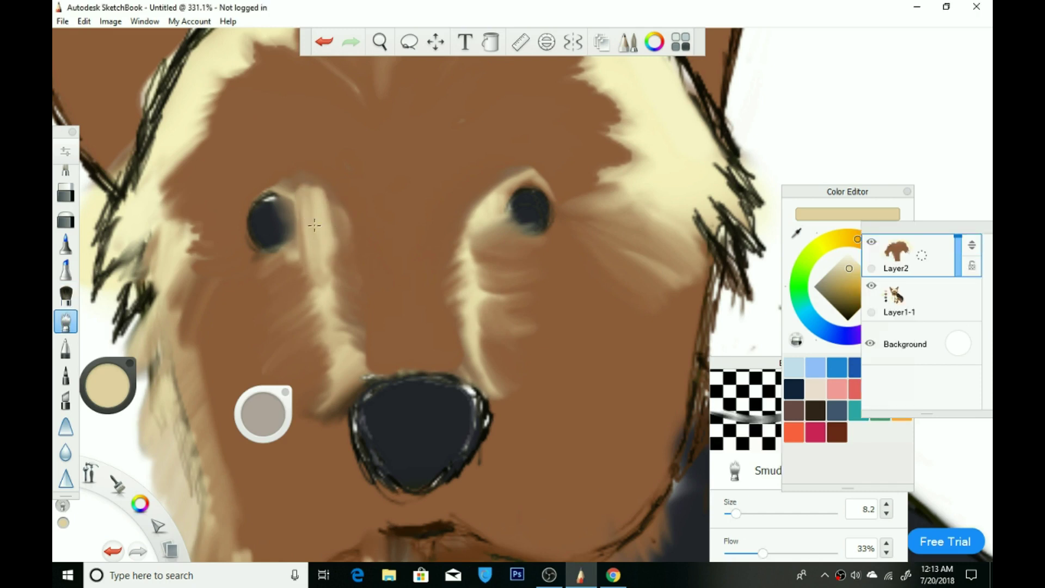
pyautogui.moveTo(350, 362); pyautogui.dragTo(329, 249)
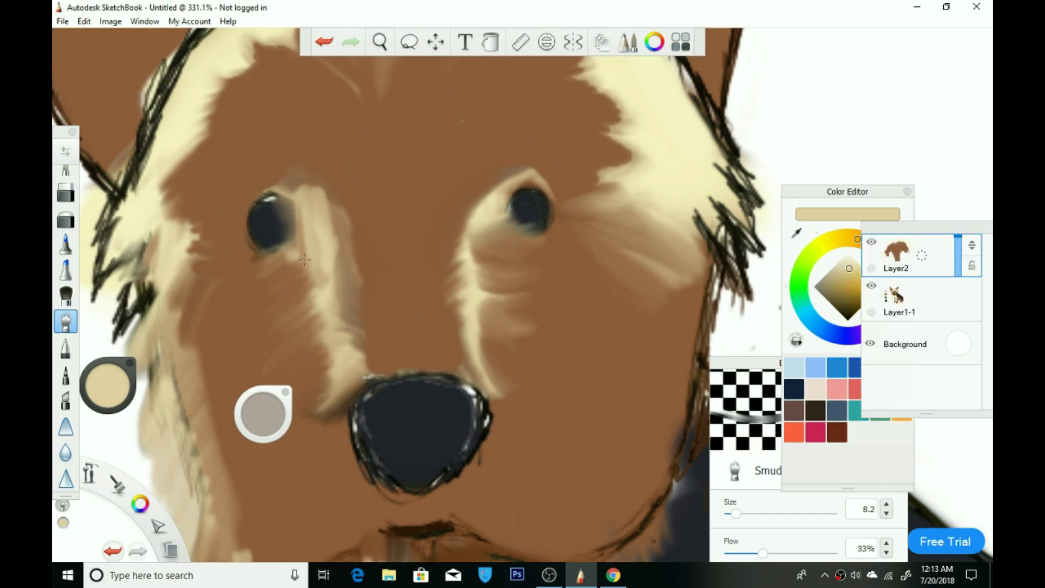
pyautogui.press('Down')
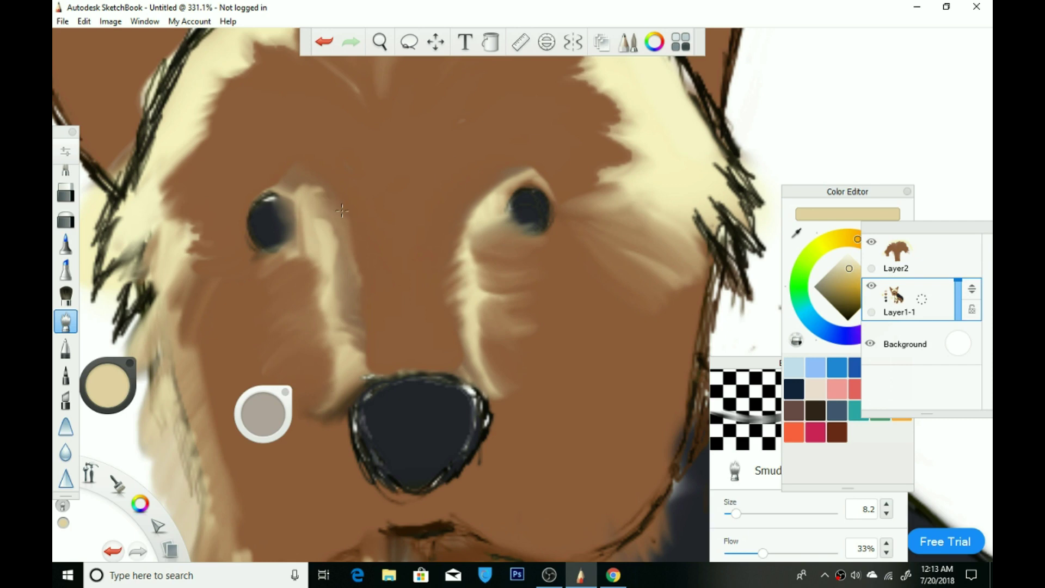
pyautogui.hotkey('ctrl', 'e')
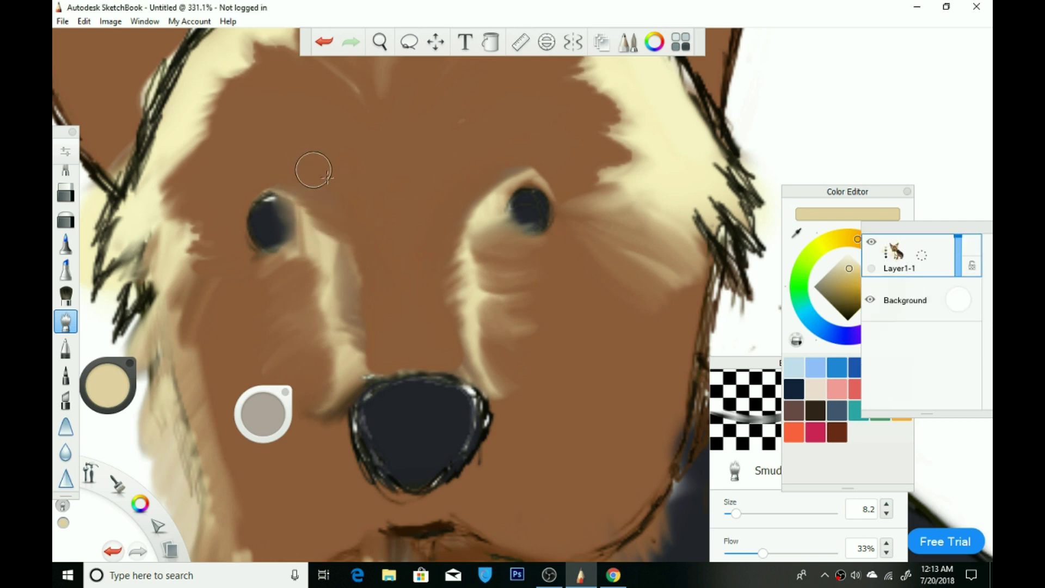
# Smudge the border between the brown haunch and the dark back into short fur strands with the Smudge brush at size 8.2
pyautogui.scroll(-10, 352, 383)
pyautogui.scroll(12, 504, 467)
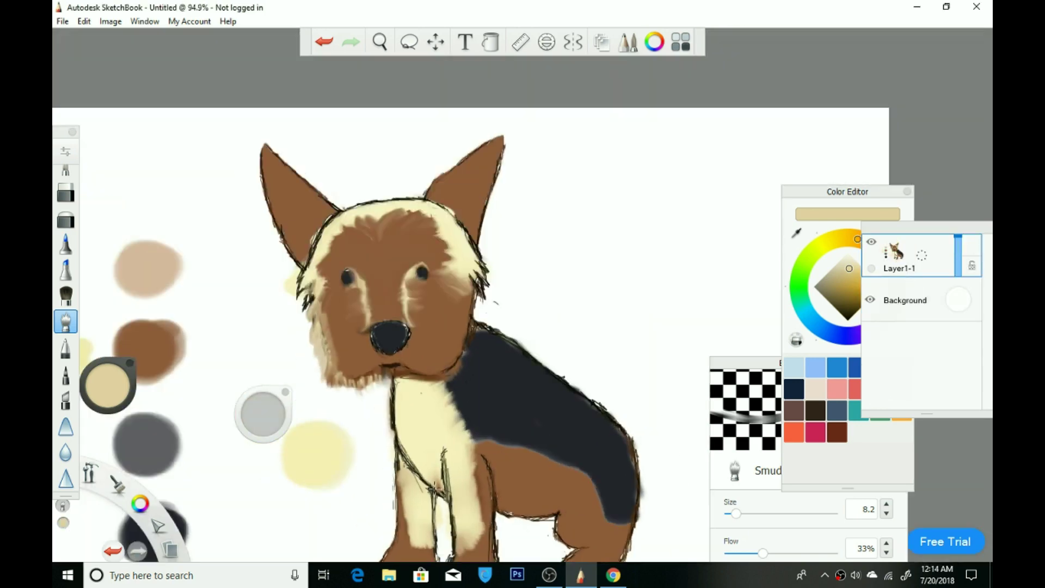
pyautogui.moveTo(374, 244)
pyautogui.mouseDown()
pyautogui.moveTo(409, 287)
pyautogui.moveTo(593, 288)
pyautogui.mouseUp()
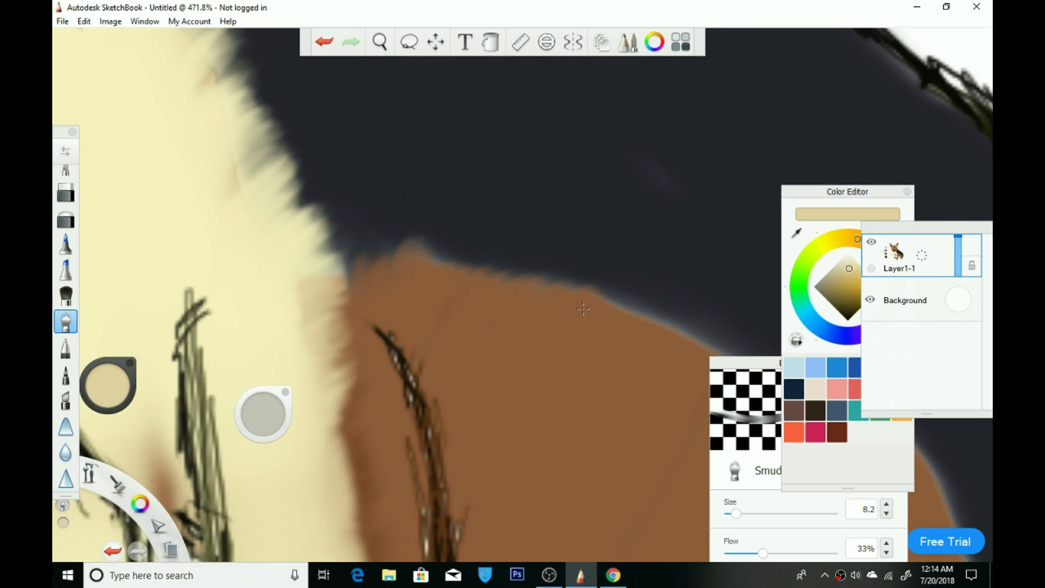
pyautogui.scroll(-3, 377, 151)
pyautogui.scroll(2, 377, 152)
pyautogui.moveTo(377, 151); pyautogui.dragTo(564, 229)
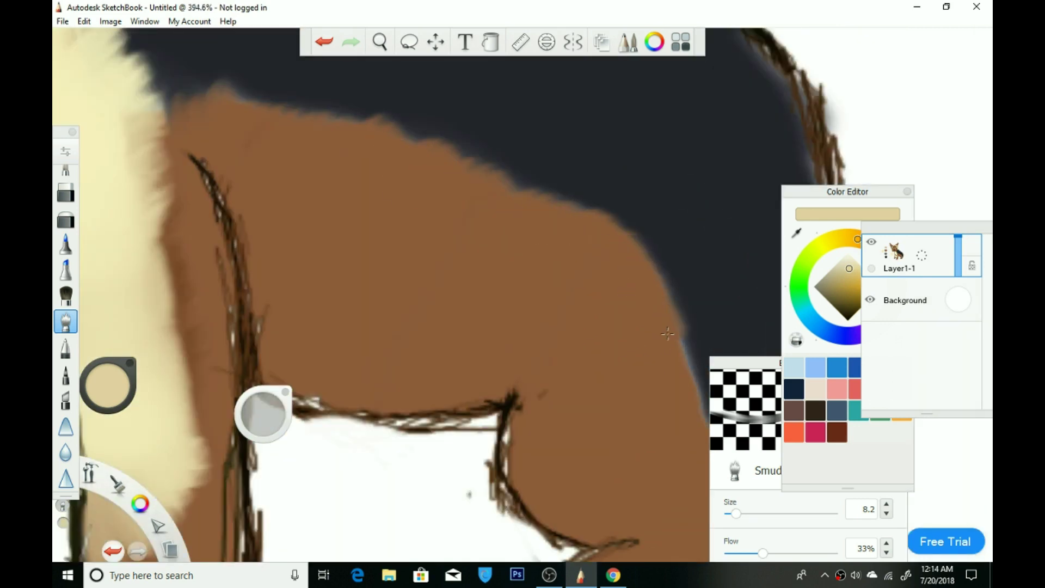
pyautogui.scroll(-6, 659, 324)
pyautogui.scroll(1, 632, 357)
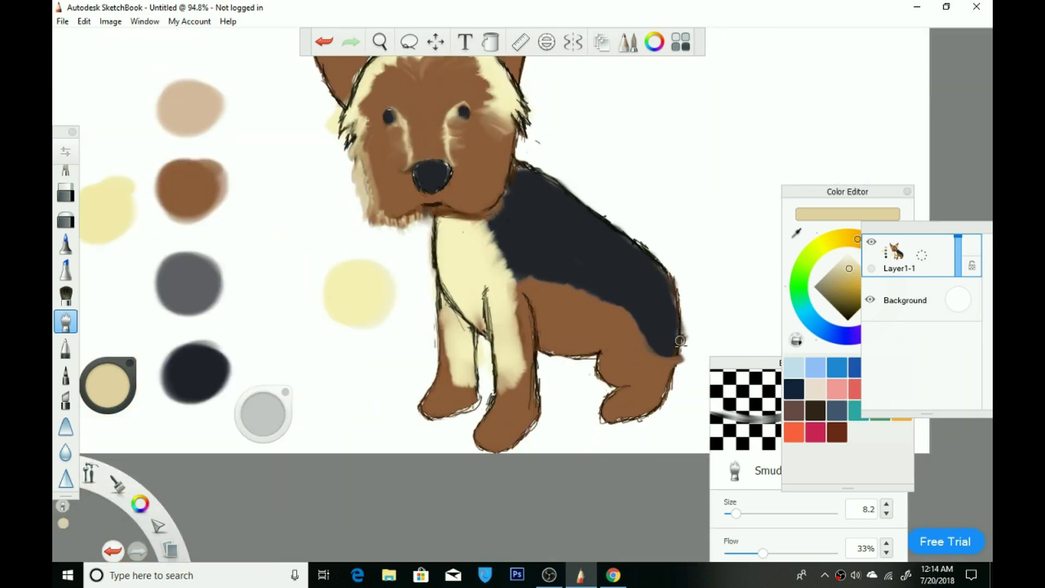
# Erase stray sketch marks around the front paws and along the left-hand cheek with the Hard Eraser at size 9.7
pyautogui.press('e')
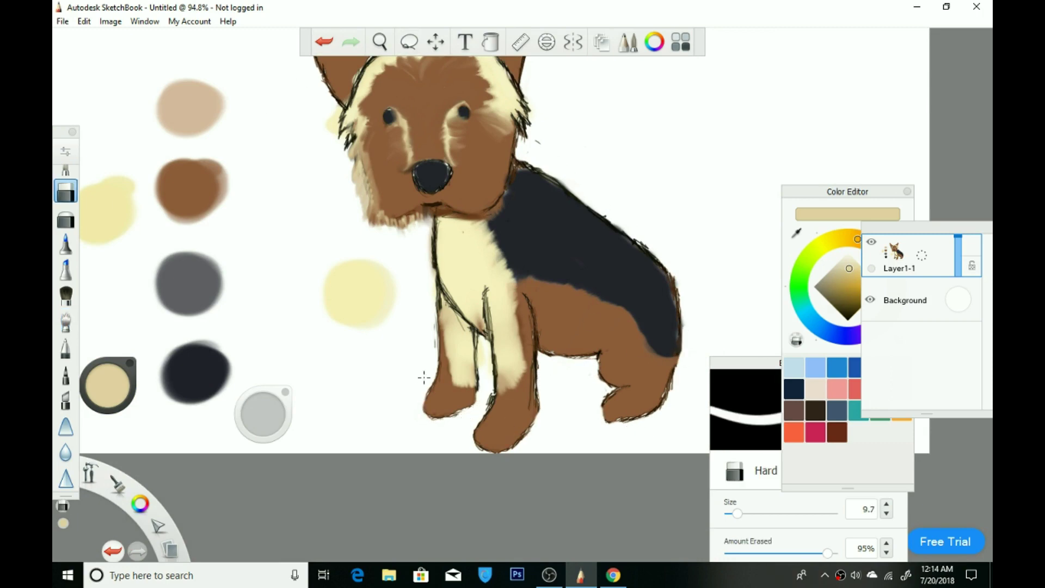
pyautogui.scroll(3, 374, 322)
pyautogui.scroll(-2, 359, 350)
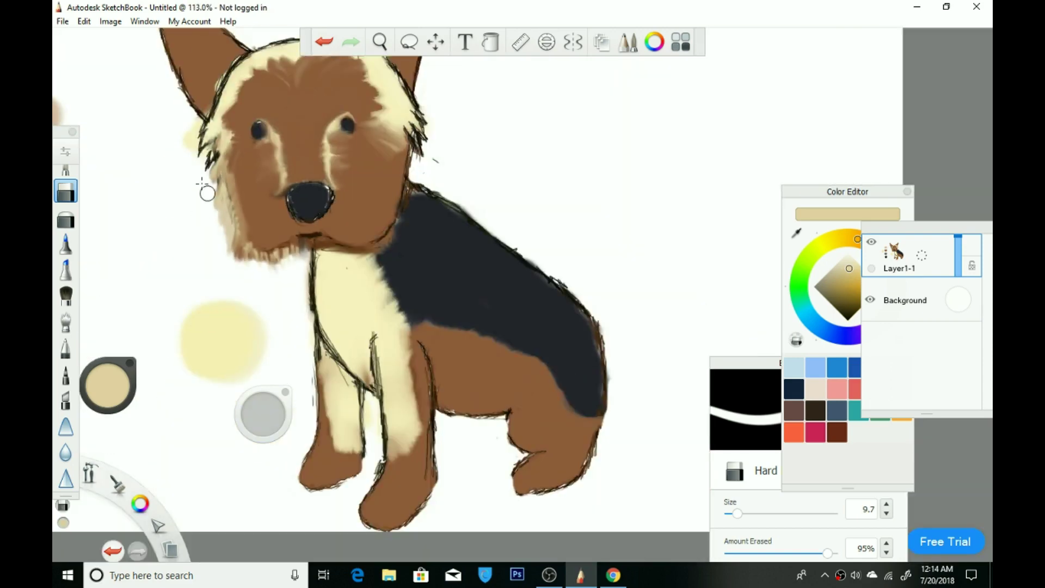
pyautogui.scroll(6, 201, 185)
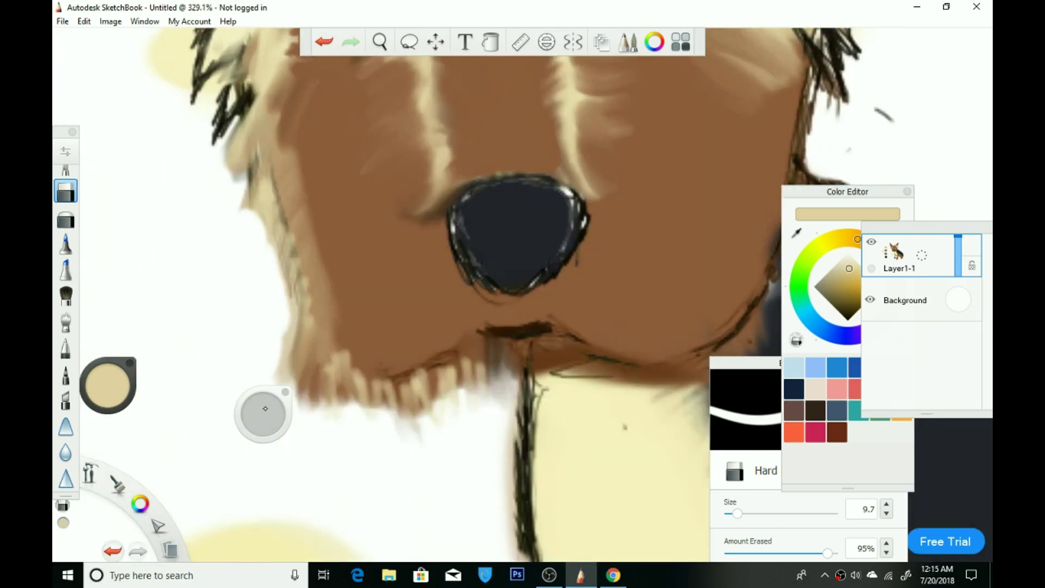
pyautogui.scroll(-8, 457, 459)
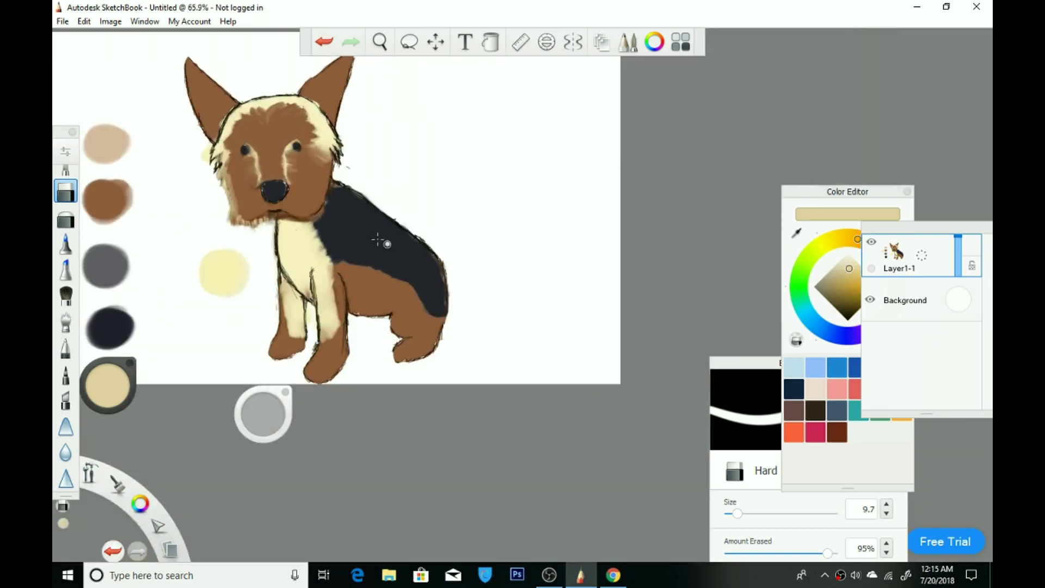
# Outline a narrow upright tail on the dog's rump in the coat's brown with the Ballpoint Pen at size 0.9
pyautogui.scroll(1, 379, 241)
pyautogui.scroll(-2, 240, 236)
pyautogui.scroll(5, 572, 280)
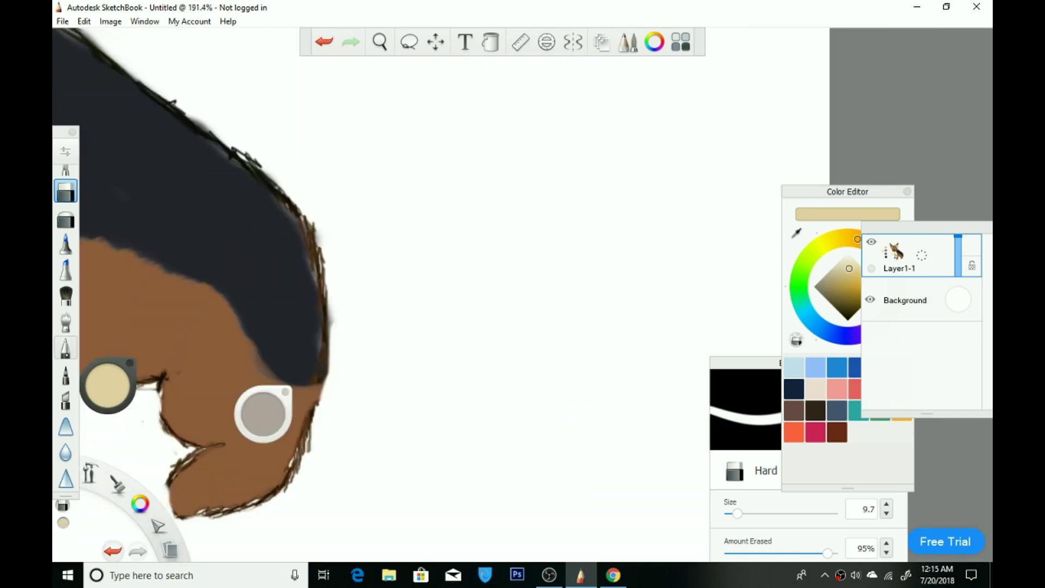
pyautogui.click(65, 347)
pyautogui.moveTo(290, 145); pyautogui.dragTo(281, 188)
pyautogui.hotkey('ctrl', 'z')
pyautogui.scroll(-4, 327, 60)
pyautogui.click(337, 273)
pyautogui.scroll(4, 381, 207)
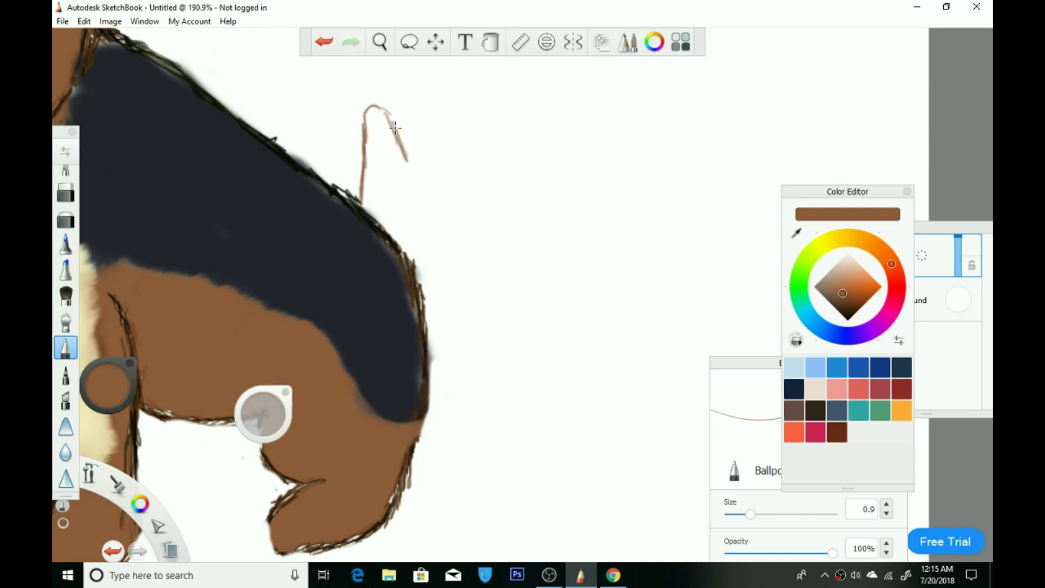
# Flood-fill the tail outline with the coat's brown
pyautogui.press('f')
pyautogui.click(394, 124)
pyautogui.hotkey('ctrl', 'z')
pyautogui.click(378, 128)
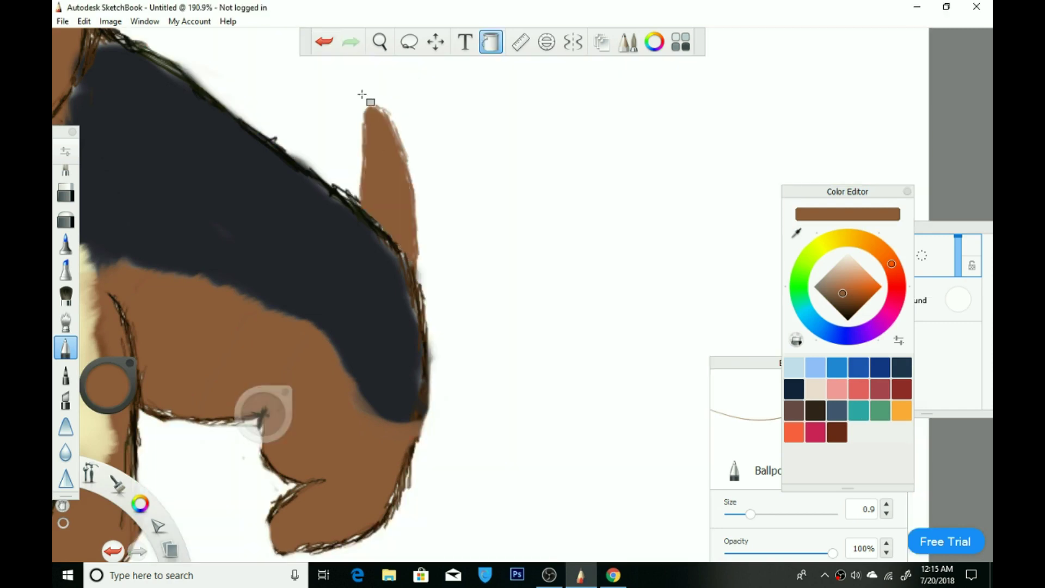
# Add small pale beige highlights to the eyes with the Ballpoint Pen
pyautogui.scroll(-5, 316, 179)
pyautogui.scroll(-1, 245, 199)
pyautogui.scroll(10, 625, 292)
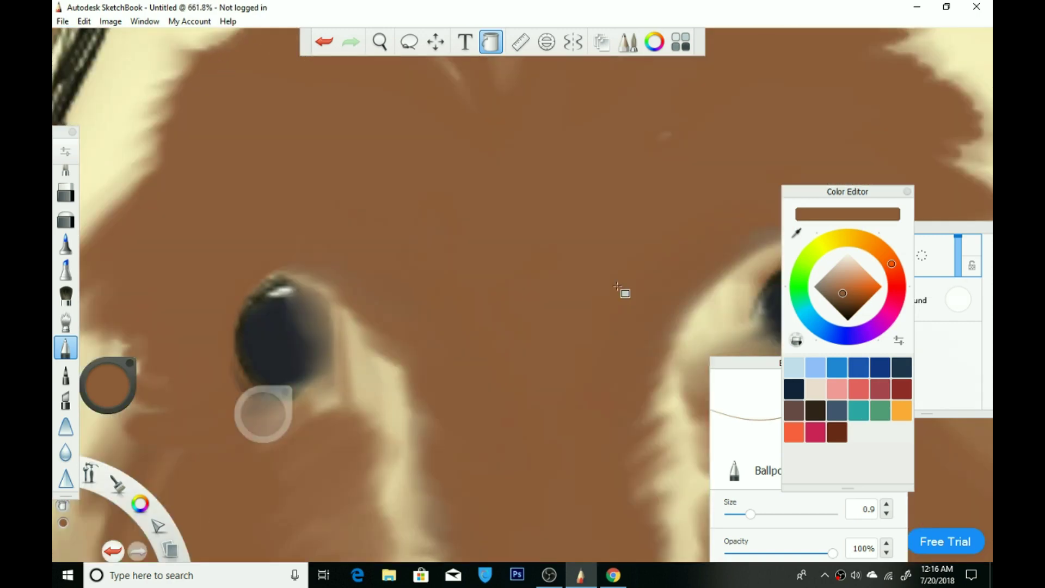
pyautogui.click(843, 263)
pyautogui.moveTo(254, 316); pyautogui.dragTo(446, 370)
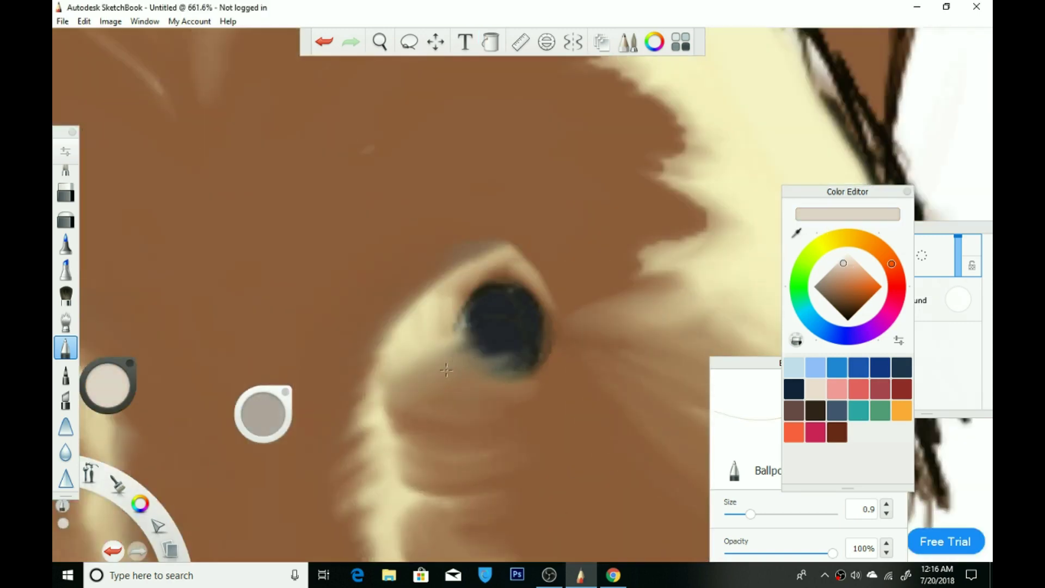
# Cover the pale spill on the right-hand ear in brown and thin the head's sketch lines on that side with pale yellow strokes
pyautogui.scroll(-10, 476, 322)
pyautogui.scroll(7, 568, 273)
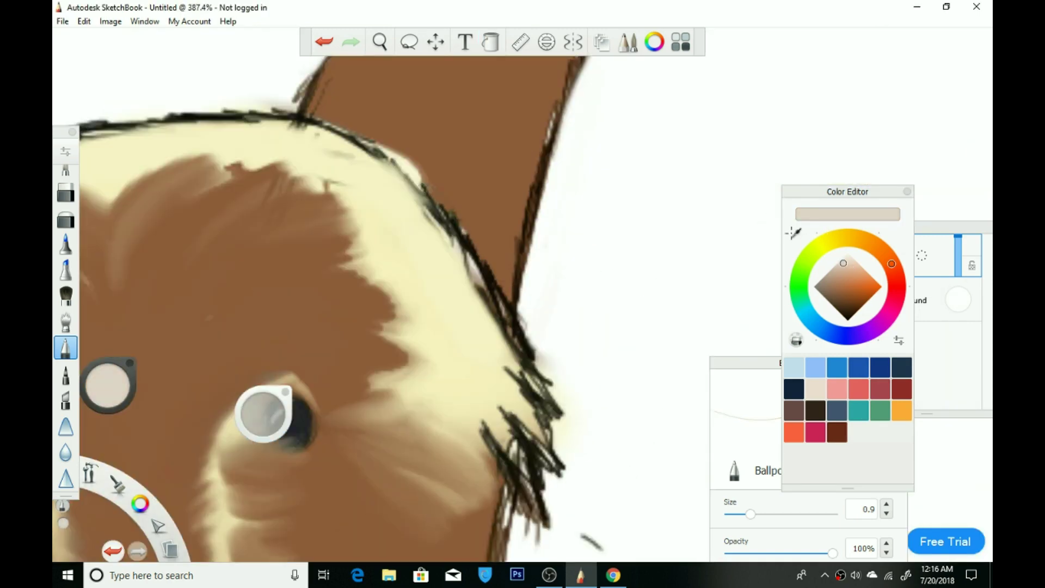
pyautogui.click(421, 131)
pyautogui.moveTo(798, 229); pyautogui.dragTo(463, 281)
pyautogui.moveTo(489, 229); pyautogui.dragTo(452, 311)
pyautogui.moveTo(462, 201); pyautogui.dragTo(419, 250)
pyautogui.moveTo(490, 310)
pyautogui.mouseDown()
pyautogui.moveTo(544, 391)
pyautogui.moveTo(462, 274)
pyautogui.moveTo(498, 327)
pyautogui.mouseUp()
pyautogui.moveTo(547, 451); pyautogui.dragTo(520, 412)
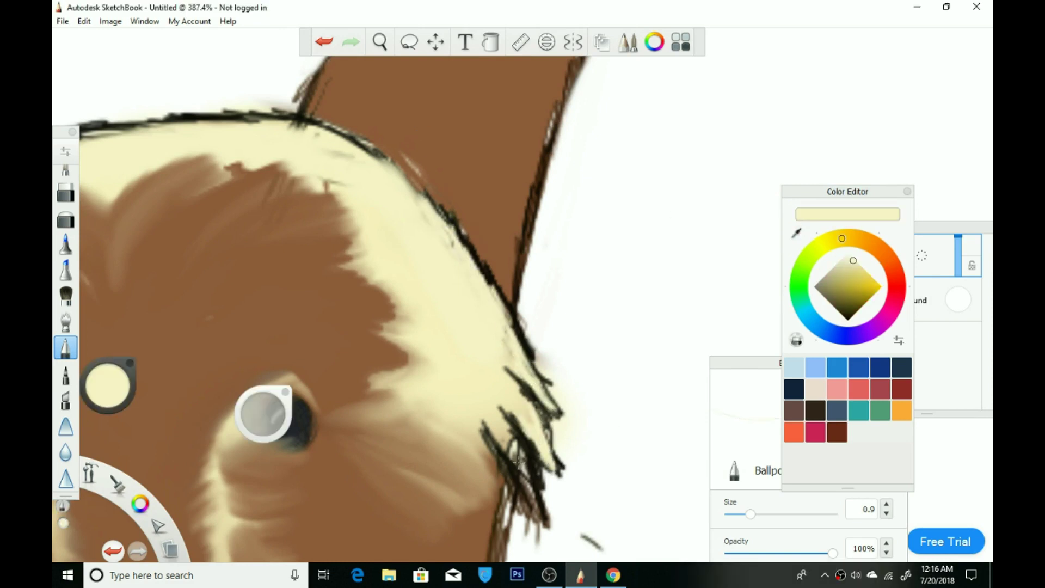
# Paint pale yellow strokes over the rough sketch lines along the left-hand side of the head
pyautogui.scroll(-10, 526, 482)
pyautogui.scroll(10, 196, 311)
pyautogui.moveTo(196, 311)
pyautogui.mouseDown()
pyautogui.moveTo(191, 256)
pyautogui.moveTo(195, 311)
pyautogui.mouseUp()
pyautogui.moveTo(180, 229); pyautogui.dragTo(210, 89)
pyautogui.scroll(-10, 204, 82)
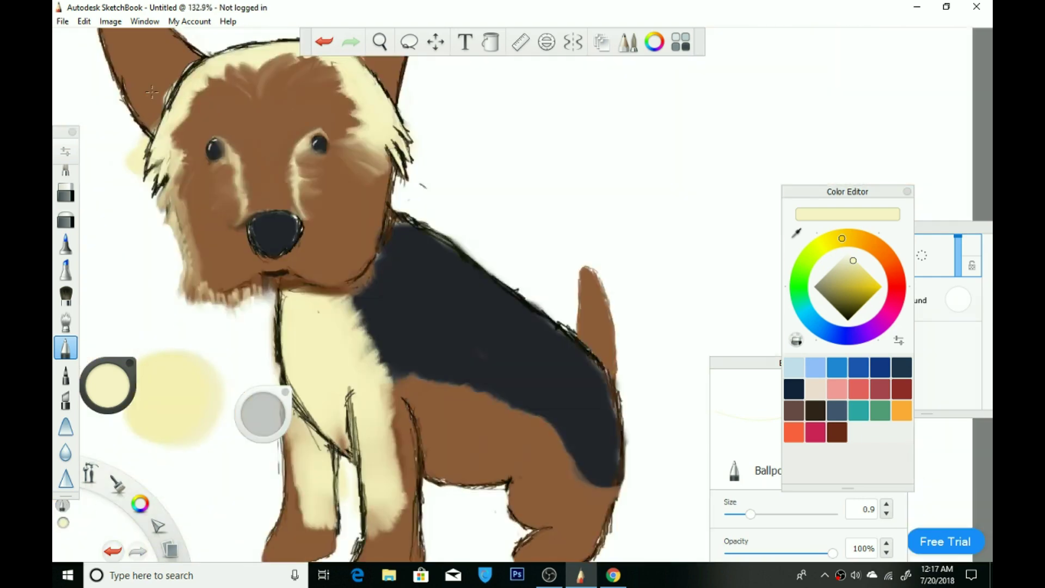
pyautogui.scroll(4, 204, 55)
pyautogui.scroll(-3, 204, 43)
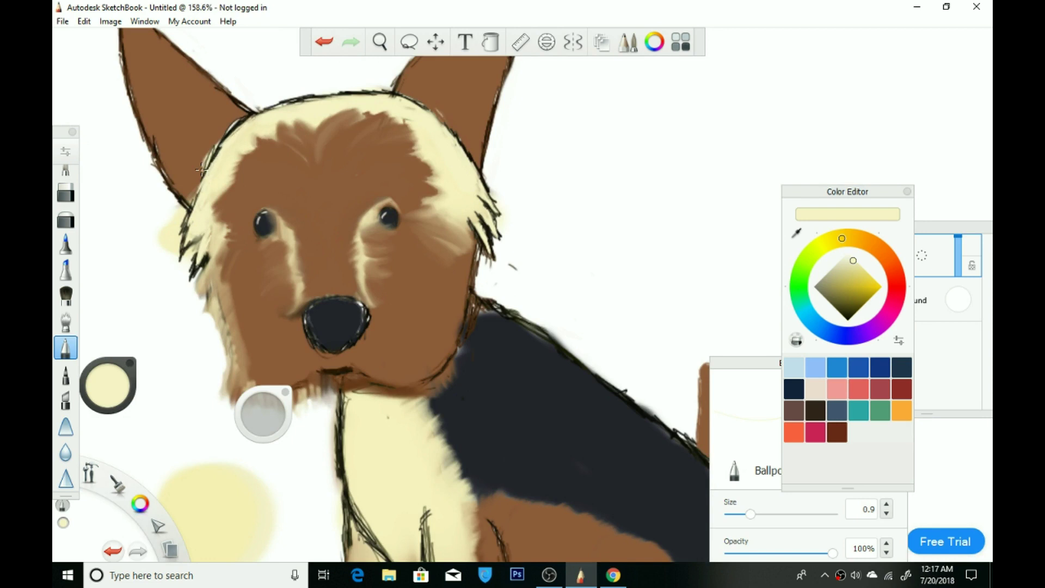
# Sample the ear's brown and smudge the pale strands on the left-hand cheek into the brown fur
pyautogui.keyDown('alt'); pyautogui.click(206, 149); pyautogui.keyUp('alt')
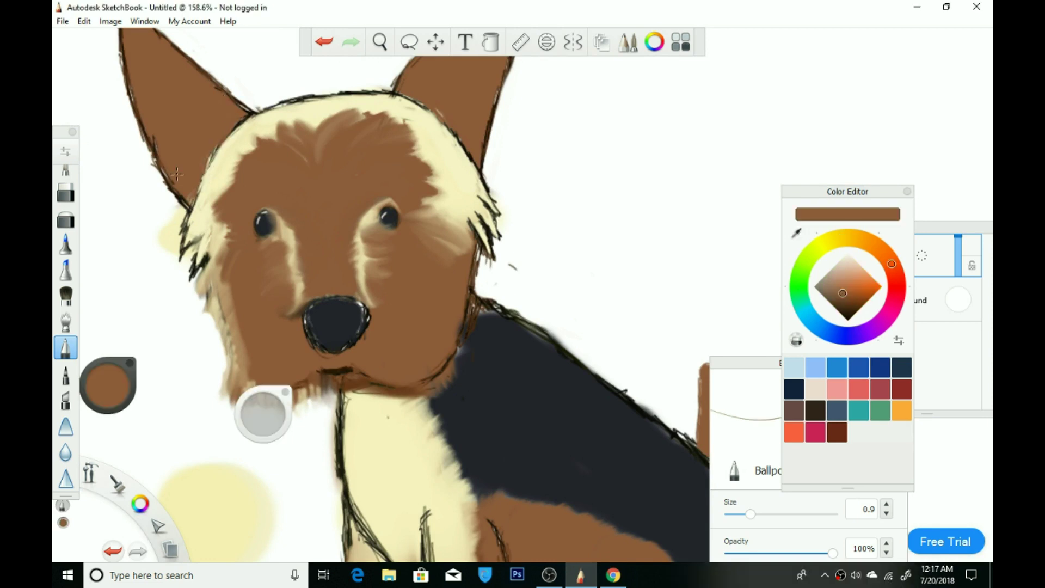
pyautogui.scroll(-5, 177, 174)
pyautogui.scroll(7, 168, 180)
pyautogui.press('s')
pyautogui.moveTo(151, 157)
pyautogui.mouseDown()
pyautogui.moveTo(109, 62)
pyautogui.moveTo(125, 199)
pyautogui.moveTo(86, 98)
pyautogui.moveTo(99, 178)
pyautogui.moveTo(218, 218)
pyautogui.moveTo(115, 137)
pyautogui.mouseUp()
pyautogui.scroll(-2, 114, 137)
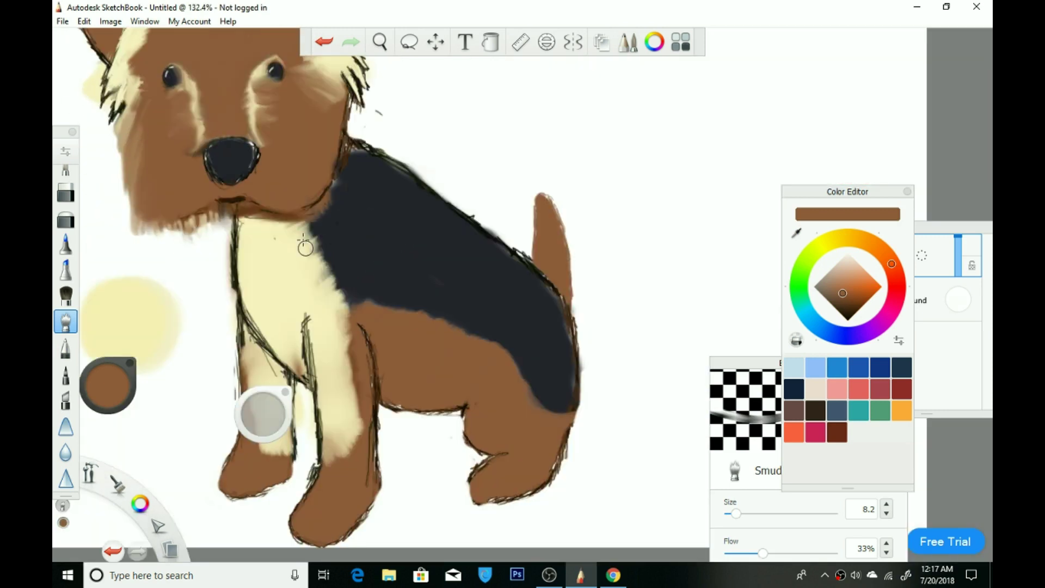
# Paint the left-hand cheek brown with the Synthetic brush at size 5.8 and smudge the chin fur over the pale chest
pyautogui.press('b')
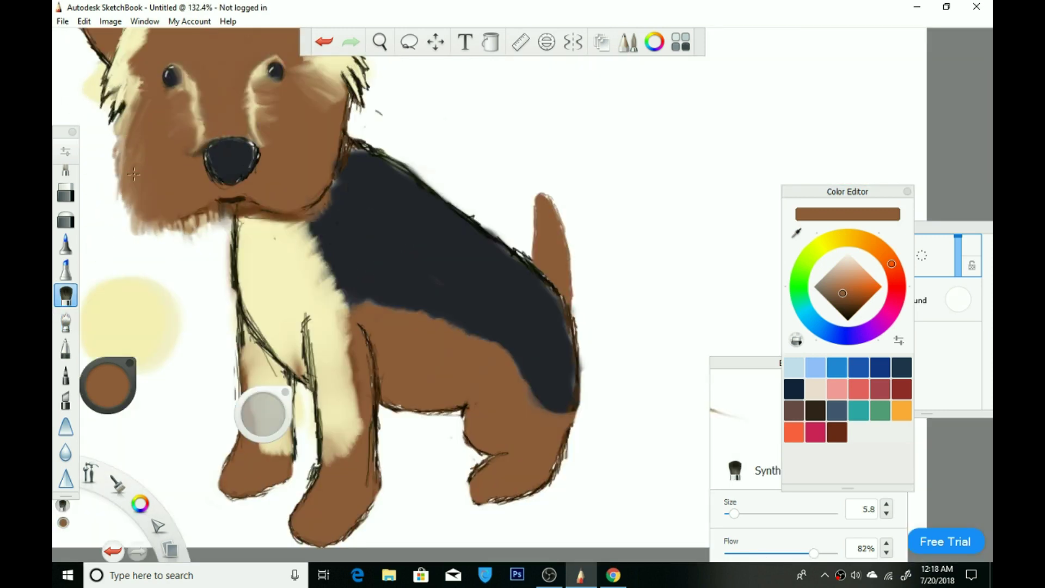
pyautogui.press('b')
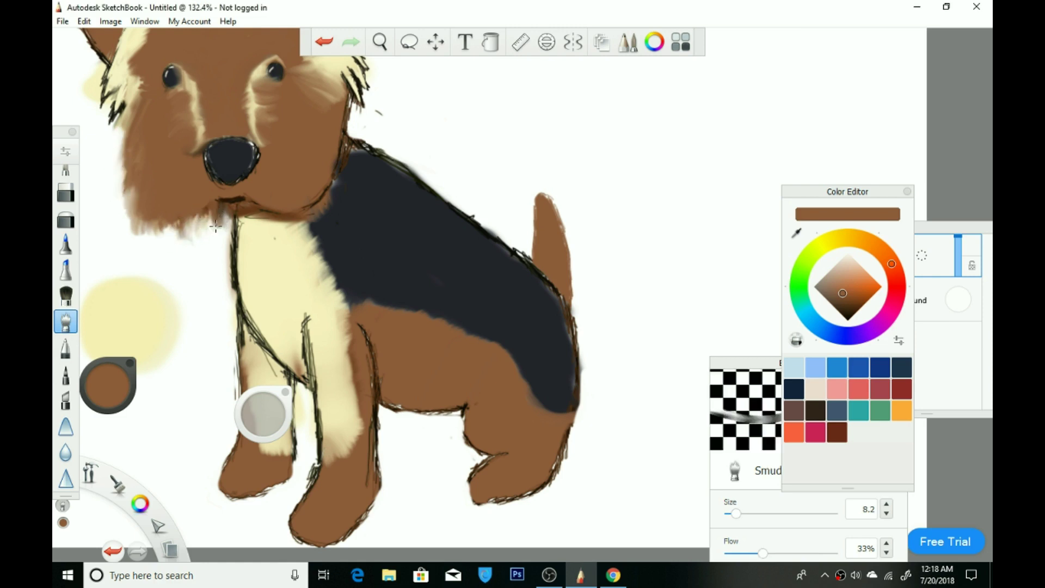
pyautogui.moveTo(252, 217)
pyautogui.mouseDown()
pyautogui.moveTo(242, 237)
pyautogui.moveTo(318, 200)
pyautogui.mouseUp()
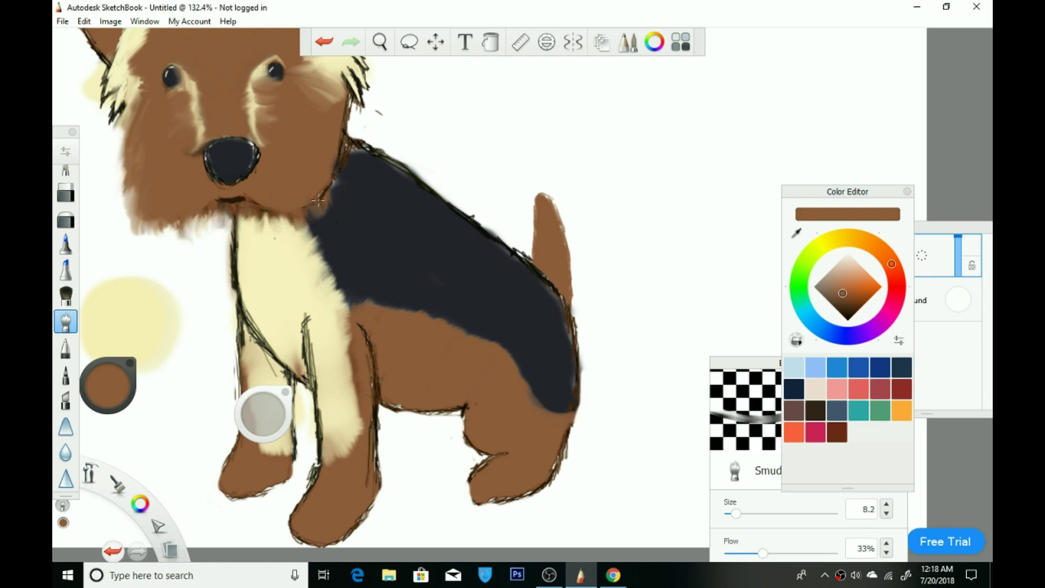
# Sign the drawing with the artist's signature in near-black beside the hind paw using the Ballpoint Pen at size 0.9
pyautogui.scroll(-5, 229, 98)
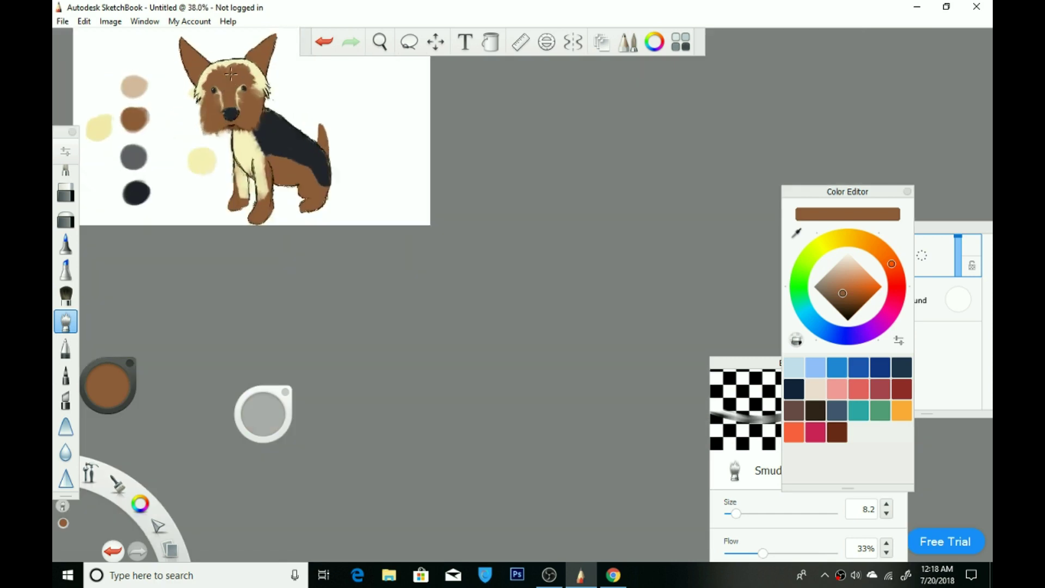
pyautogui.scroll(2, 227, 169)
pyautogui.click(851, 317)
pyautogui.click(65, 347)
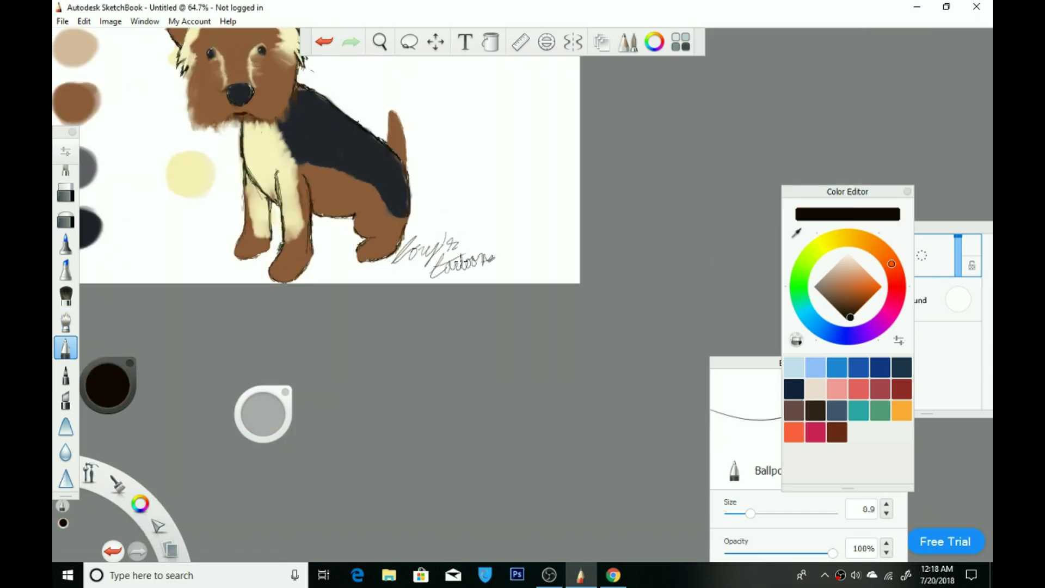
# Smudge the outer edge of the left-hand cheek and chin outward into fur strands with the Smudge brush at size 8.2
pyautogui.scroll(-1, 238, 159)
pyautogui.scroll(5, 238, 159)
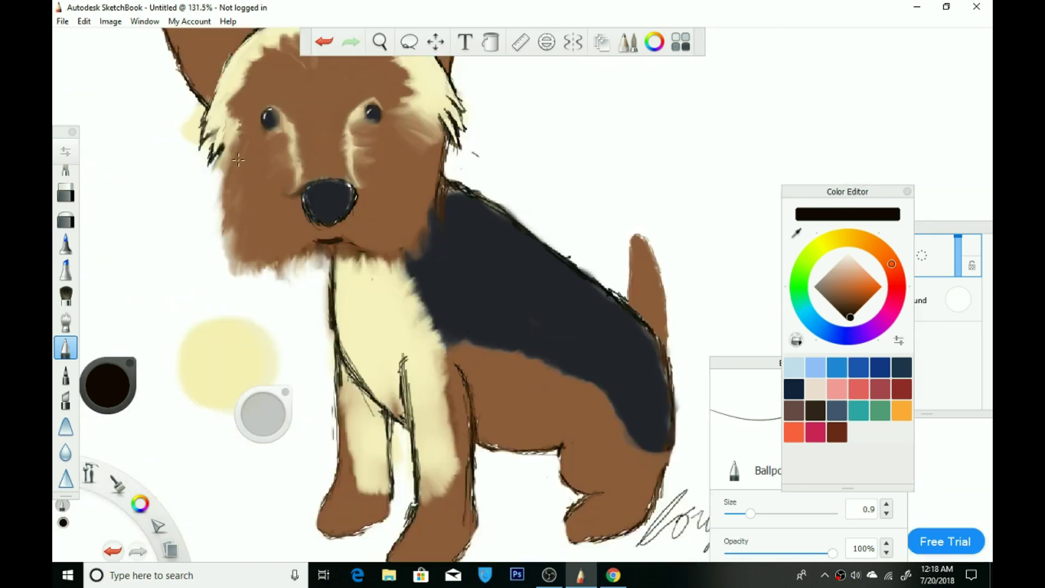
pyautogui.scroll(2, 238, 159)
pyautogui.click(65, 321)
pyautogui.moveTo(228, 191)
pyautogui.mouseDown()
pyautogui.moveTo(259, 296)
pyautogui.moveTo(231, 239)
pyautogui.moveTo(233, 292)
pyautogui.mouseUp()
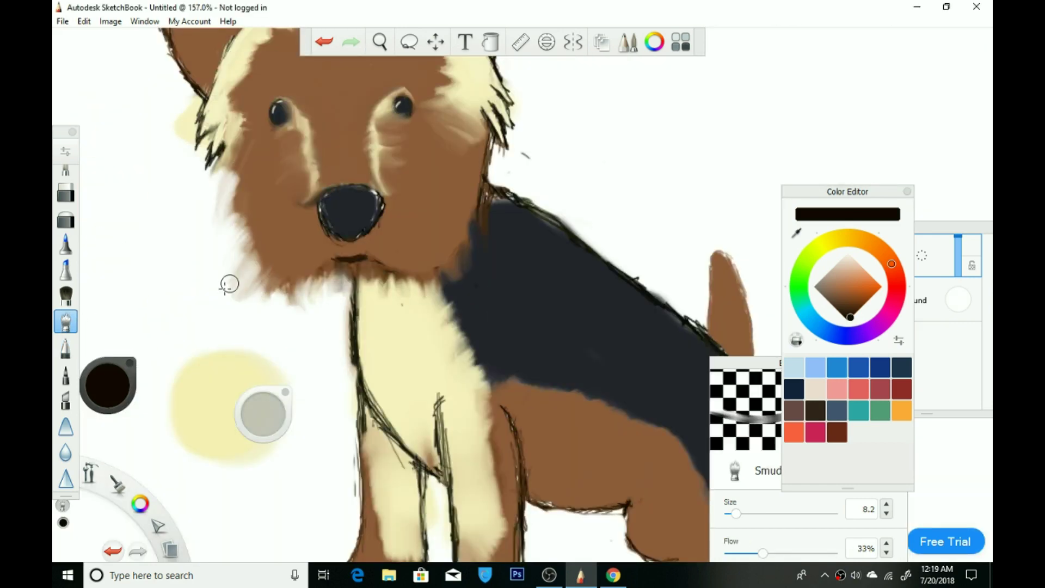
pyautogui.scroll(-4, 273, 294)
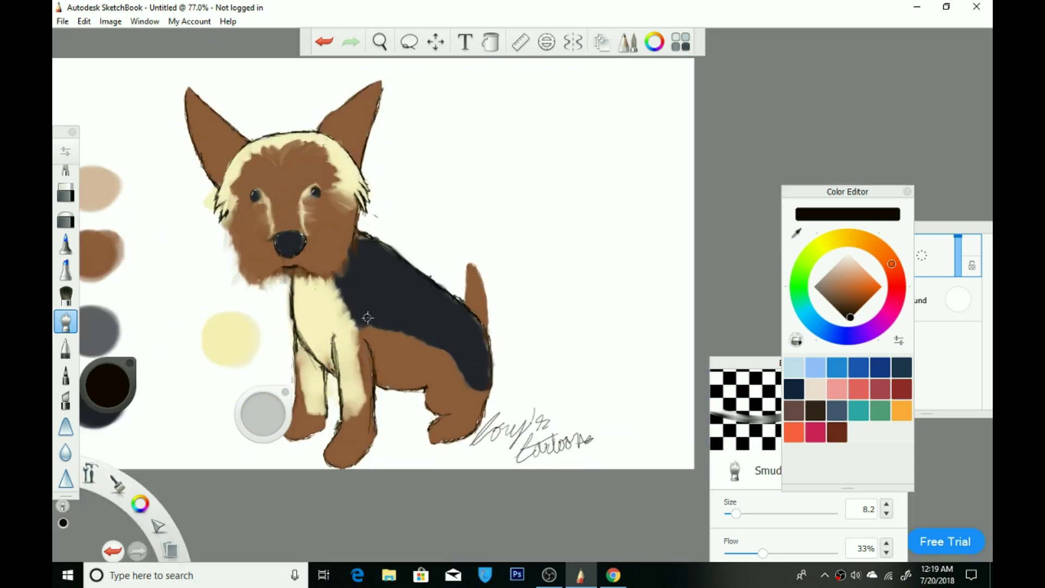